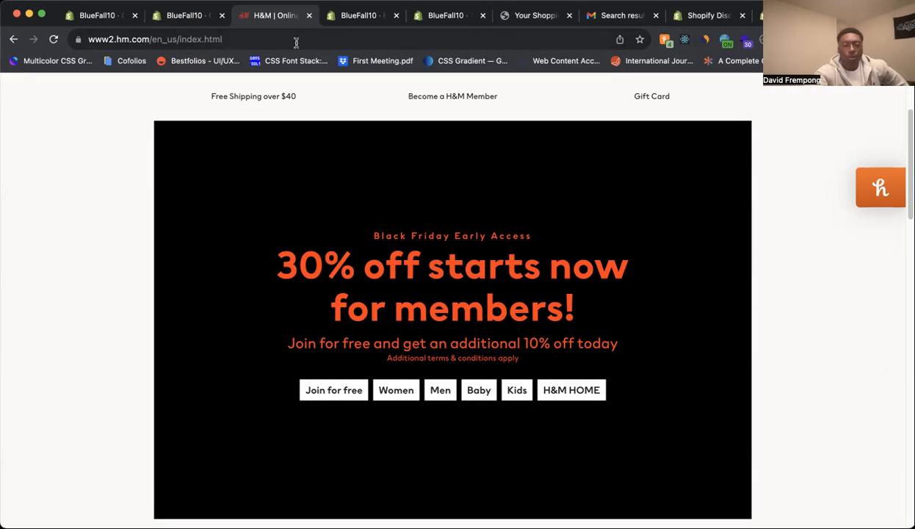
# Step: Switch to the Shopify theme editor and open the list of sections that can be added at the end of the home page
pyautogui.click(190, 20)
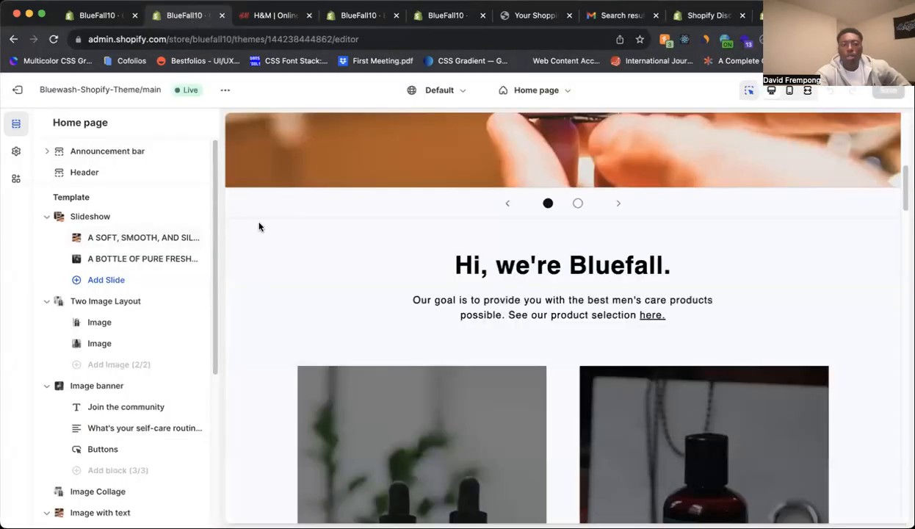
pyautogui.scroll(5, 395, 210)
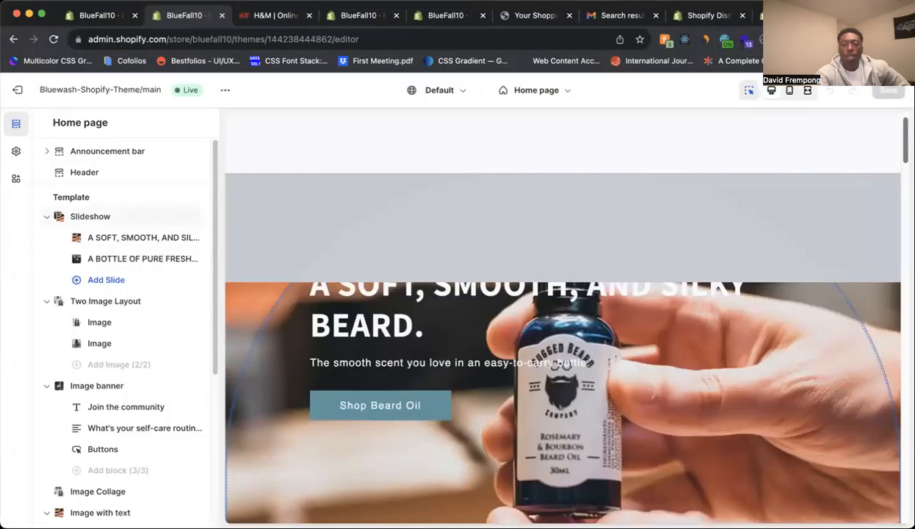
pyautogui.scroll(-2, 395, 210)
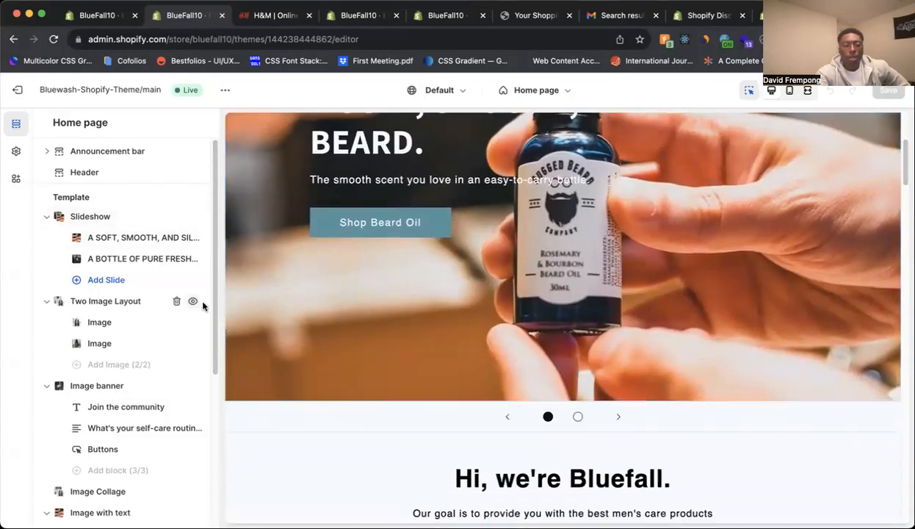
pyautogui.moveTo(210, 305); pyautogui.dragTo(210, 437)
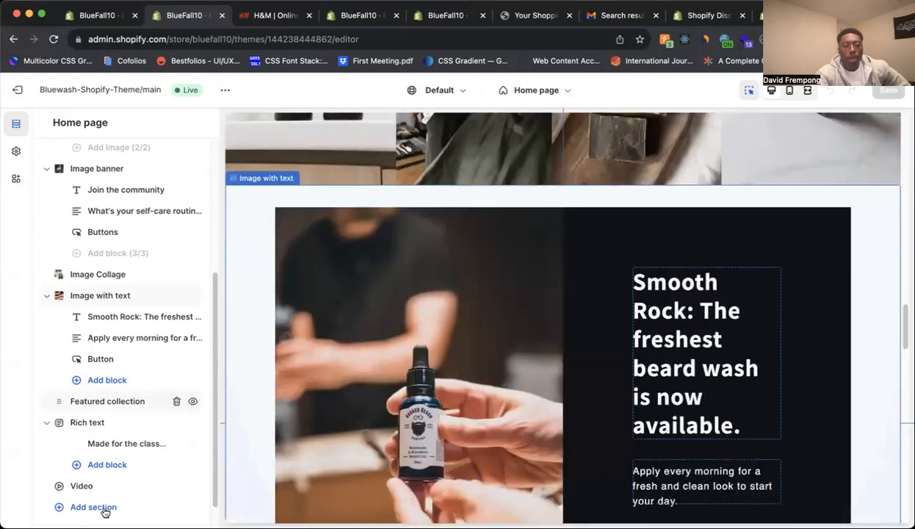
pyautogui.click(103, 508)
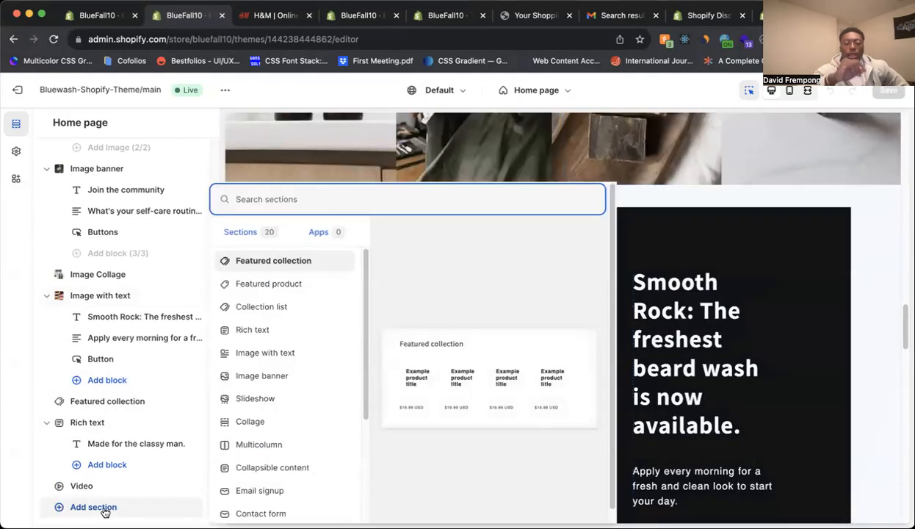
# Step: Check the H&M banner for reference, browse all available sections, and add a Rich text section at the end of the home page template
pyautogui.click(273, 16)
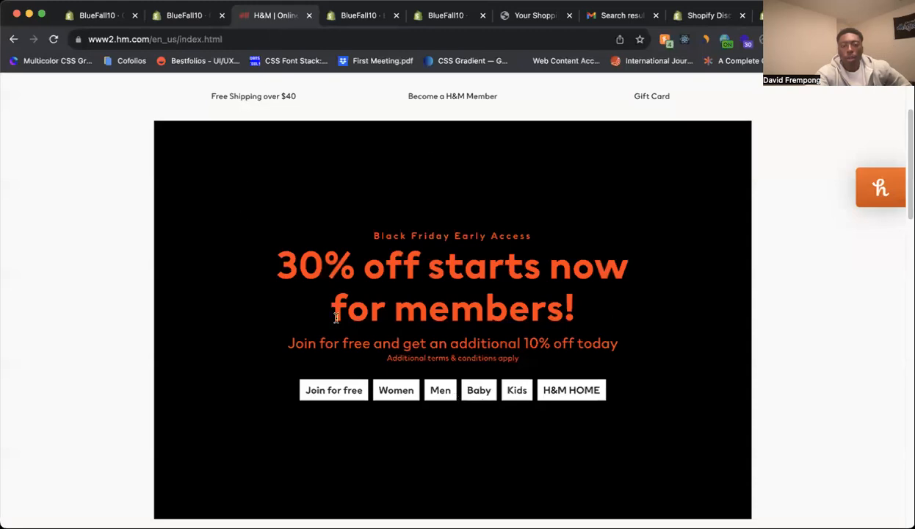
pyautogui.click(204, 22)
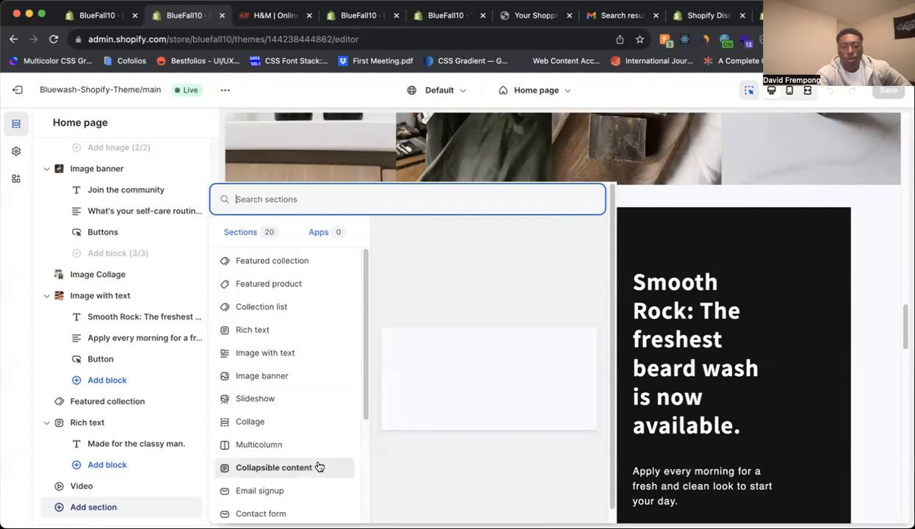
pyautogui.moveTo(362, 397); pyautogui.dragTo(355, 497)
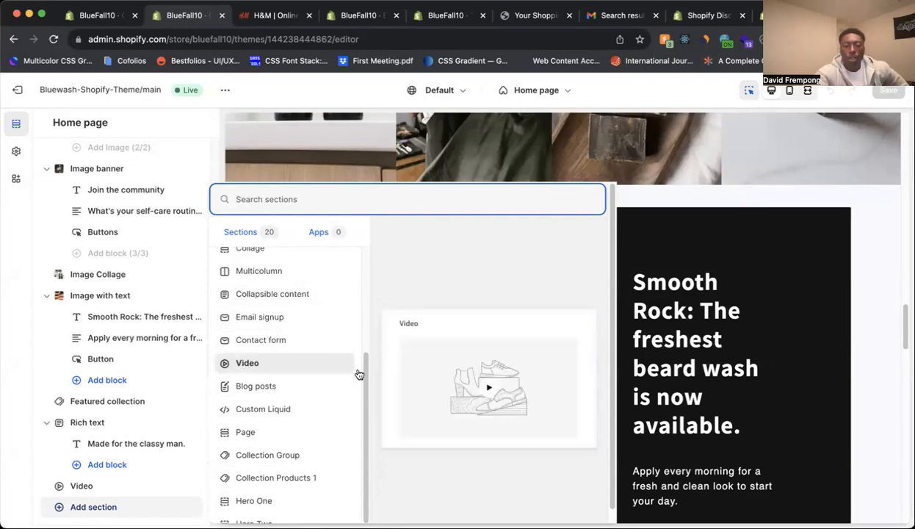
pyautogui.scroll(-1, 360, 397)
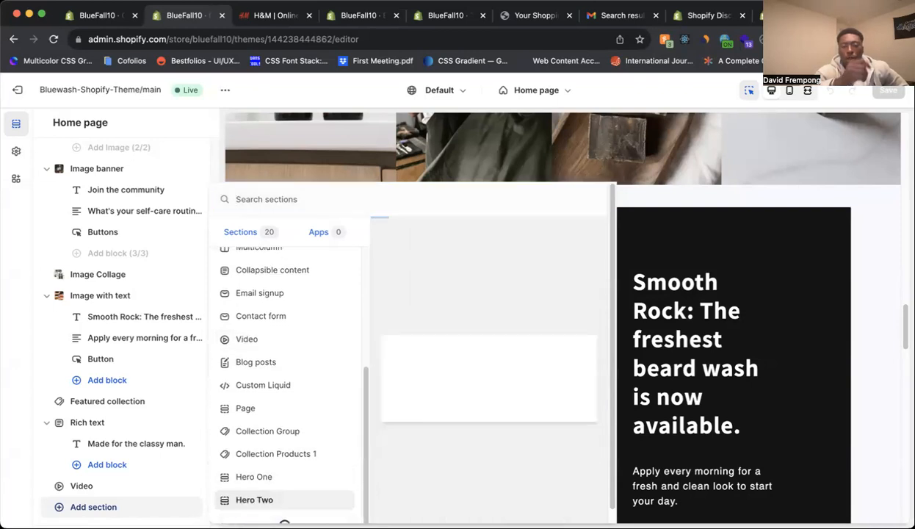
pyautogui.click(283, 521)
pyautogui.scroll(-5, 360, 375)
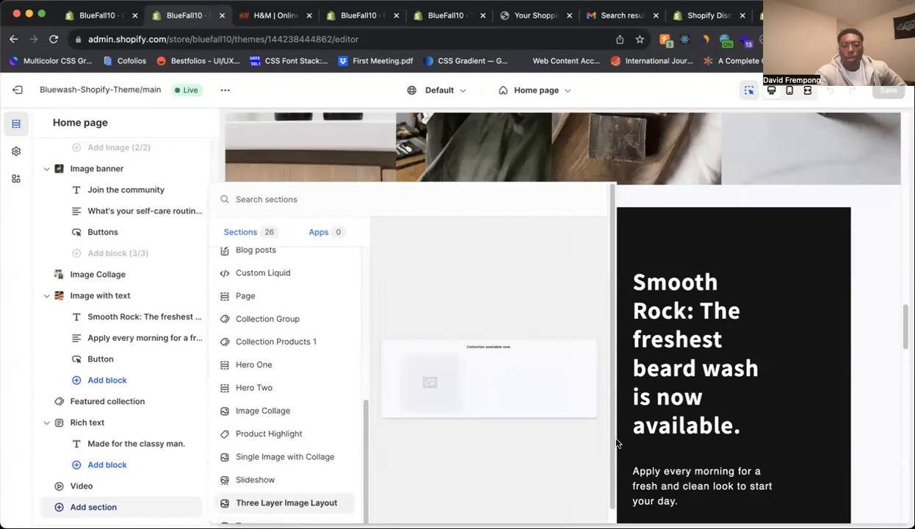
pyautogui.scroll(-1, 612, 440)
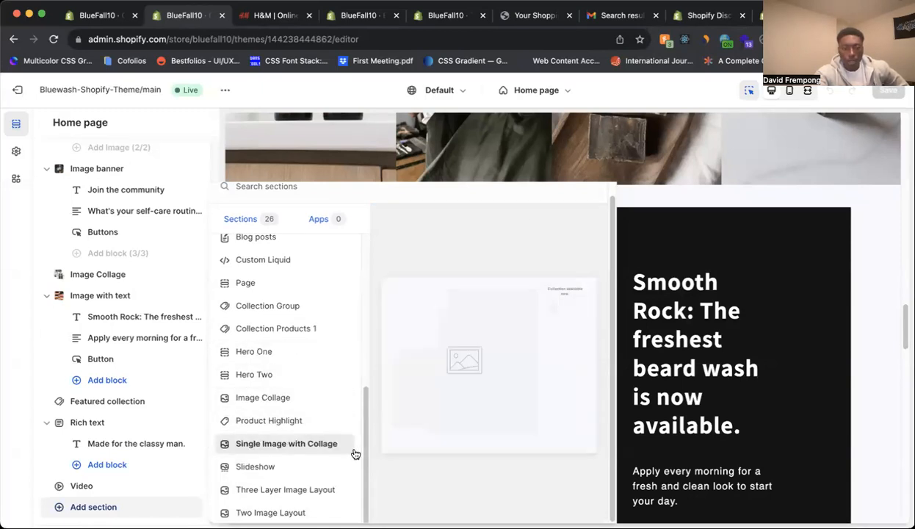
pyautogui.moveTo(364, 449); pyautogui.dragTo(355, 324)
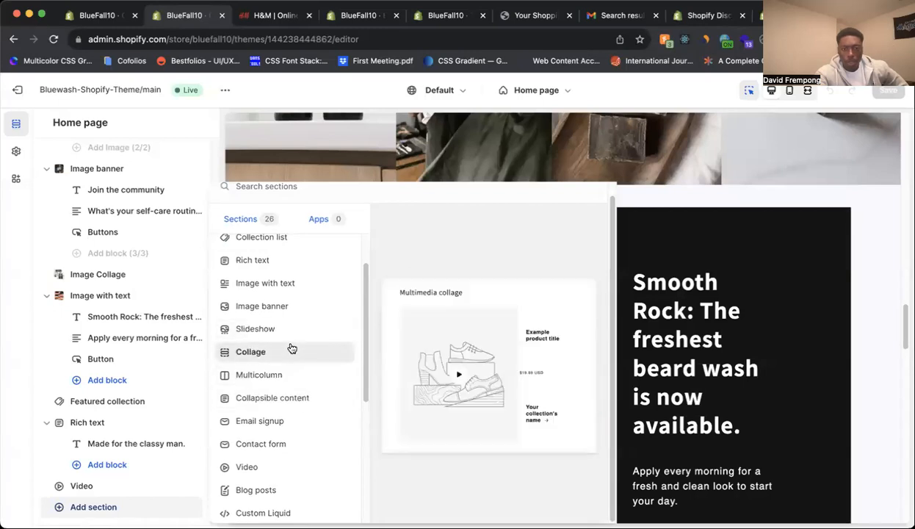
pyautogui.click(288, 264)
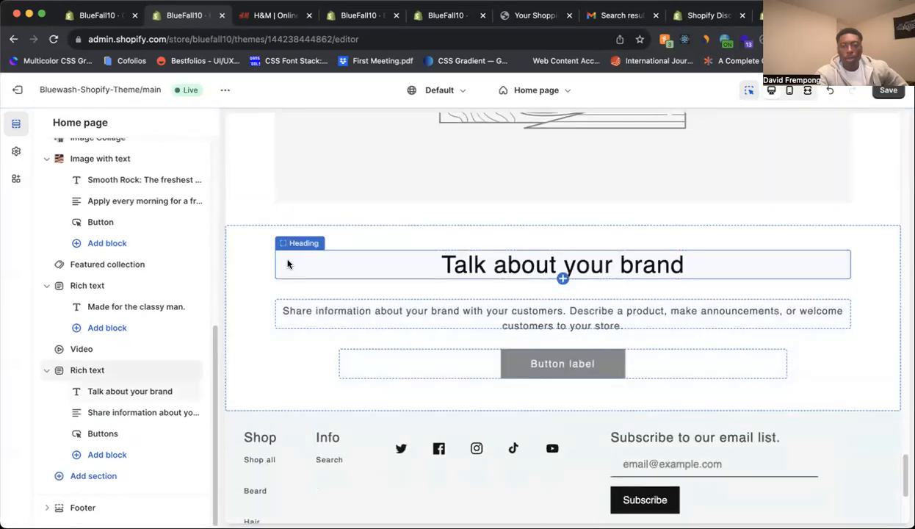
# Step: Compare the new rich text section with the H&M banner and set its heading size to Small
pyautogui.click(253, 16)
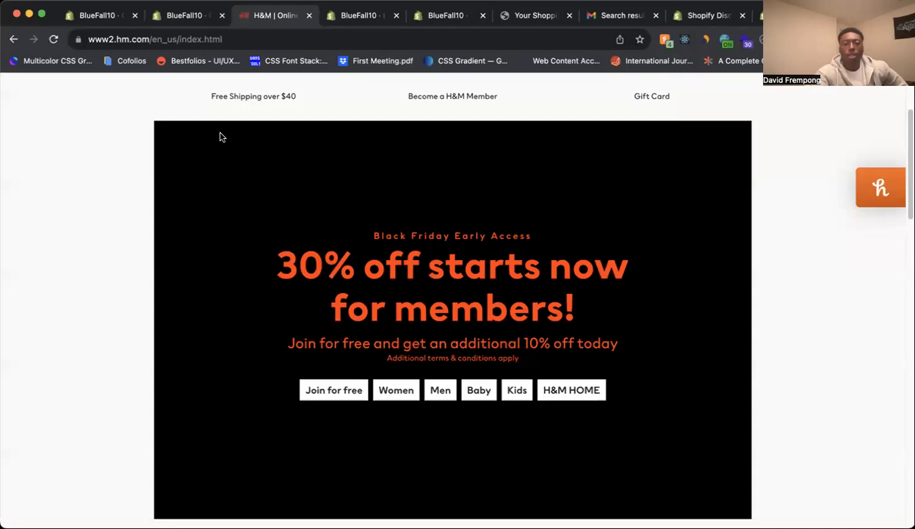
pyautogui.click(188, 18)
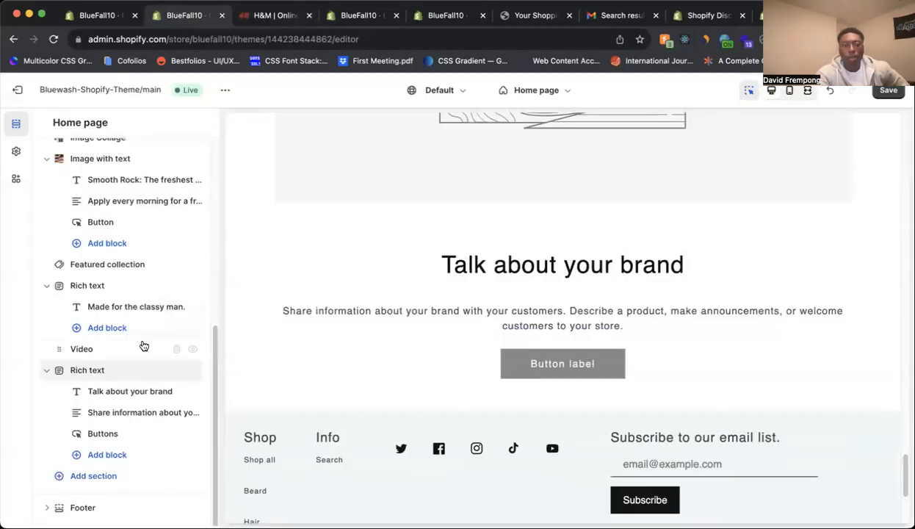
pyautogui.click(122, 391)
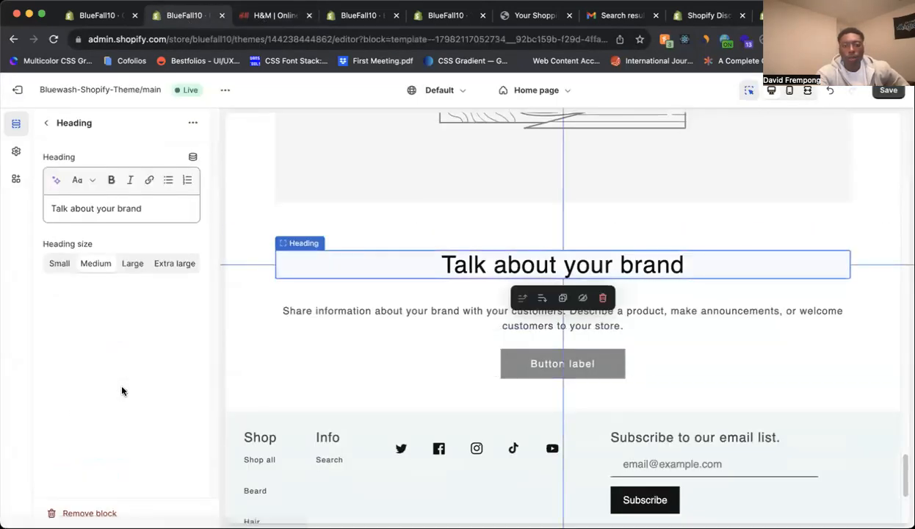
pyautogui.click(261, 17)
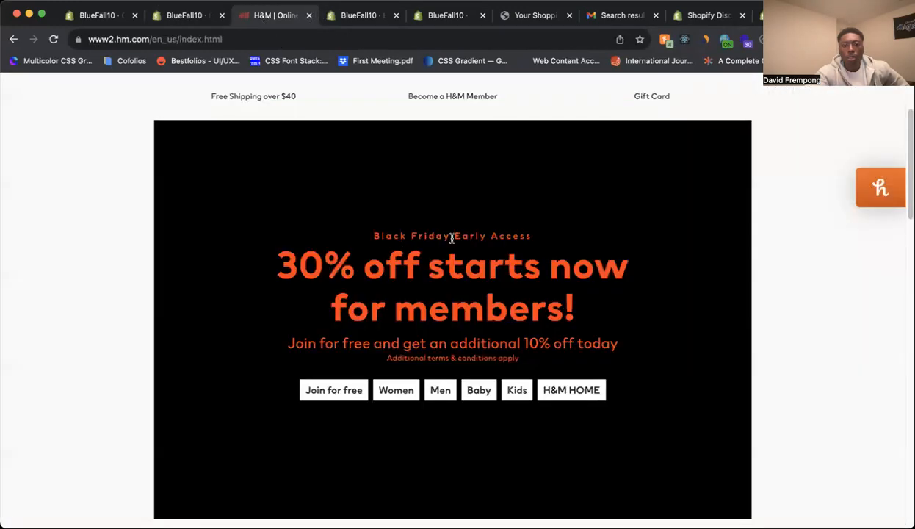
pyautogui.click(189, 16)
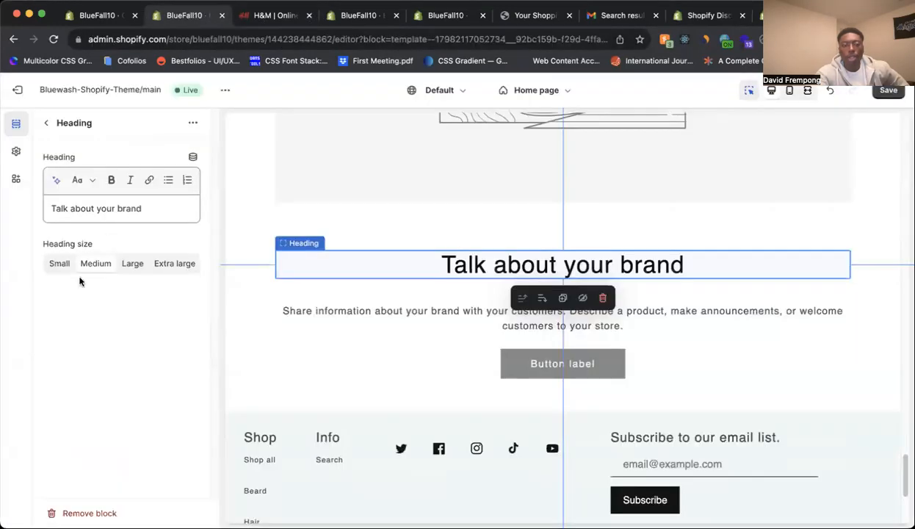
pyautogui.click(60, 265)
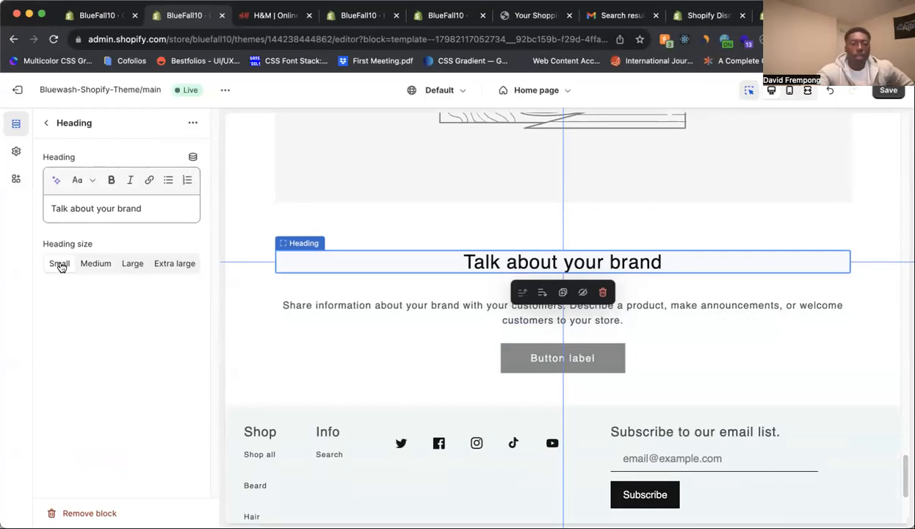
# Step: Copy "Black Friday Early Access" from the H&M banner and replace the new rich text section's heading with it
pyautogui.click(264, 15)
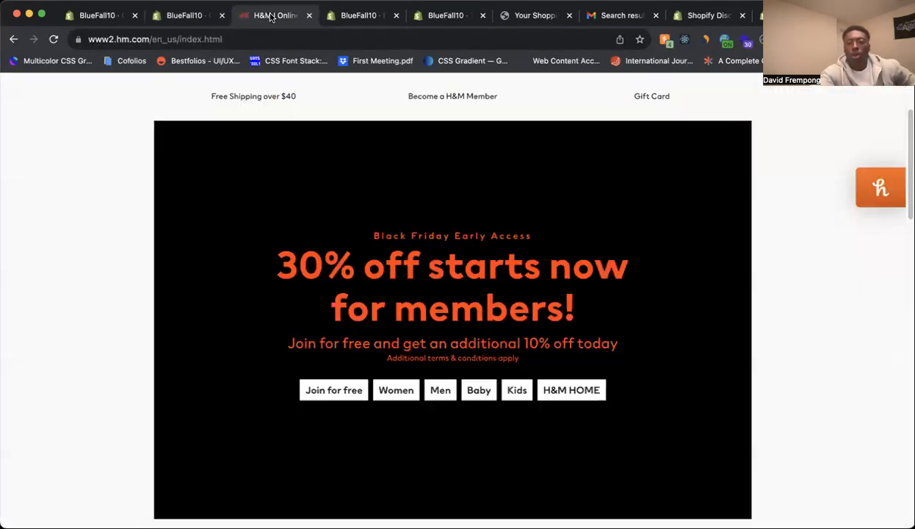
pyautogui.moveTo(575, 234); pyautogui.dragTo(351, 236)
pyautogui.click(628, 223)
pyautogui.moveTo(534, 234); pyautogui.dragTo(330, 230)
pyautogui.click(506, 233)
pyautogui.moveTo(526, 233); pyautogui.dragTo(554, 236)
pyautogui.hotkey('ctrl', 'c')
pyautogui.click(182, 15)
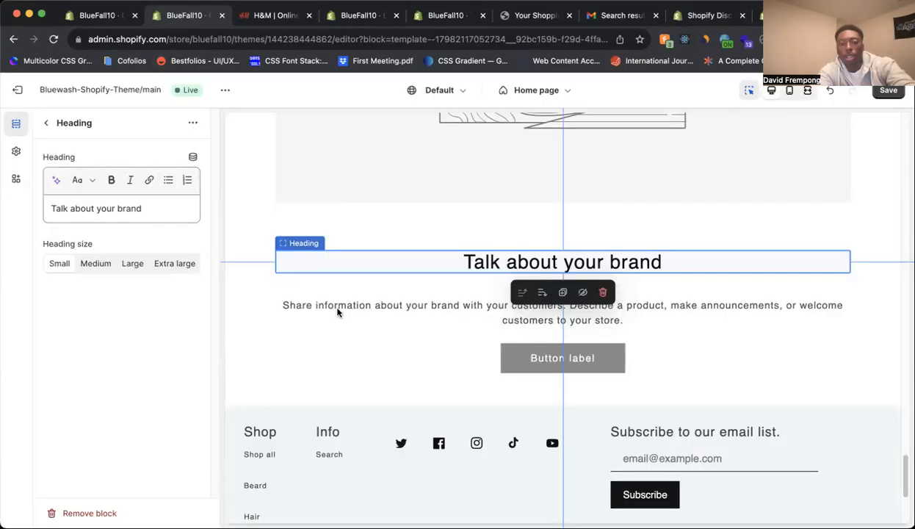
pyautogui.tripleClick(127, 208)
pyautogui.hotkey('ctrl', 'v')
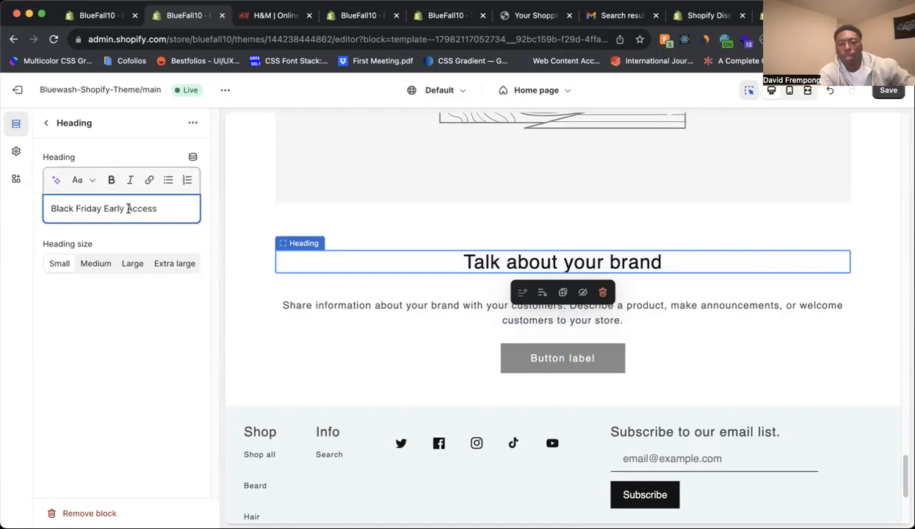
# Step: Check the H&M banner's offer wording and replace the description under the Black Friday heading with "25% off for new members!"
pyautogui.click(269, 15)
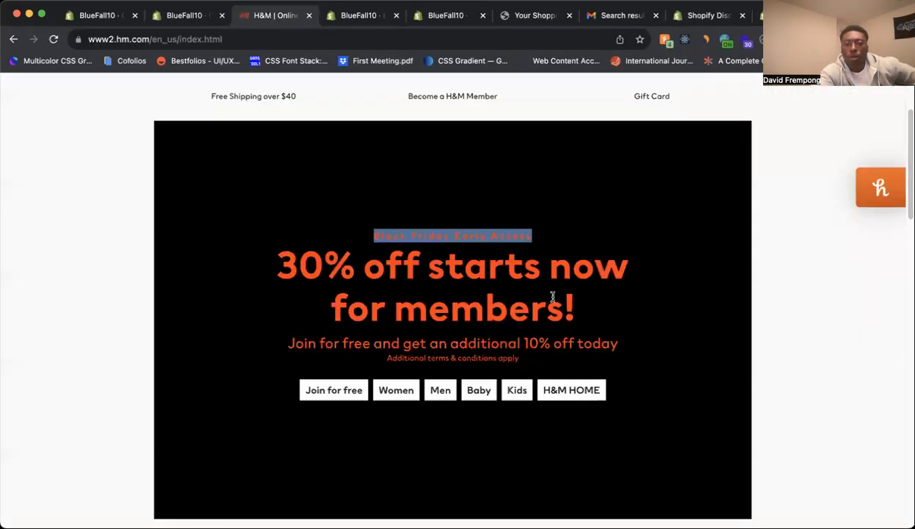
pyautogui.click(583, 312)
pyautogui.click(175, 18)
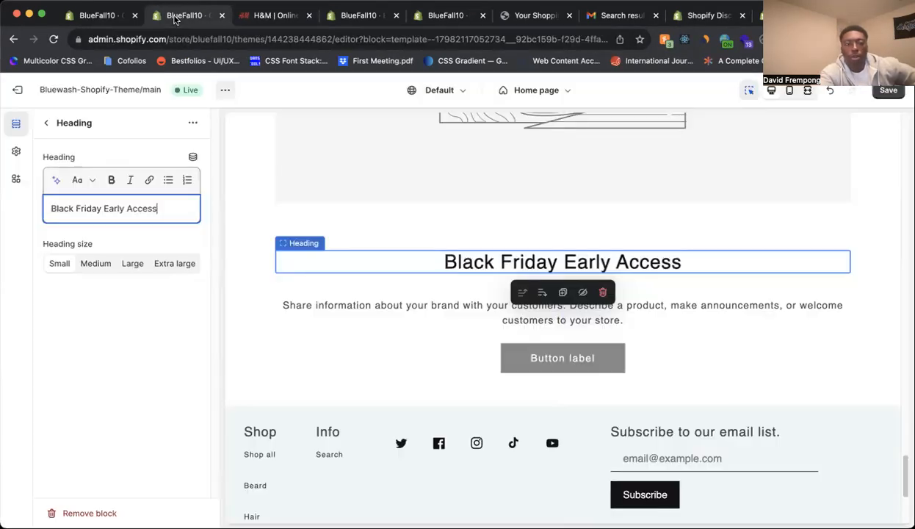
pyautogui.click(47, 124)
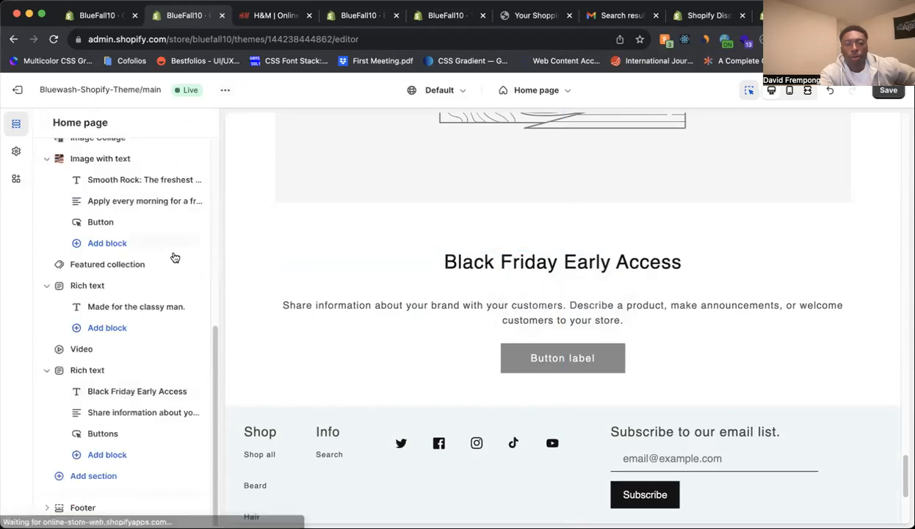
pyautogui.click(337, 300)
pyautogui.moveTo(156, 268); pyautogui.dragTo(34, 173)
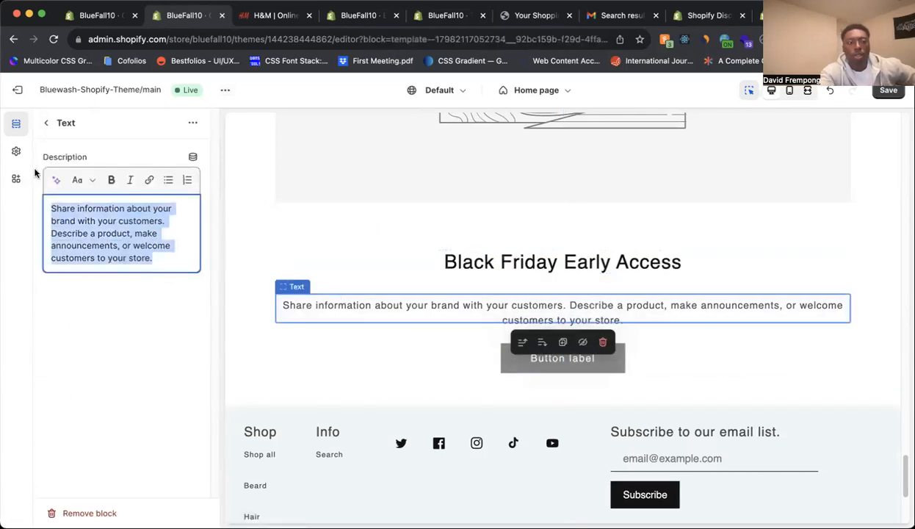
pyautogui.write('25% off for n')
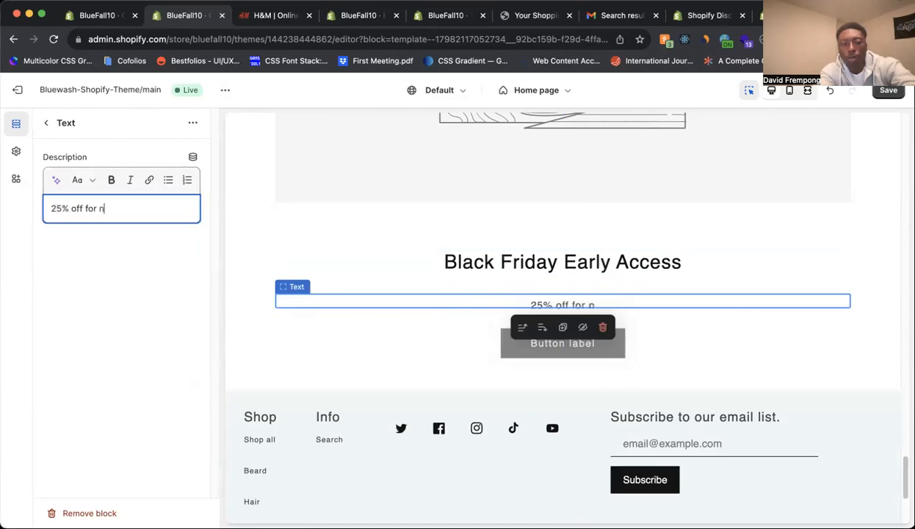
pyautogui.write('ew members!')
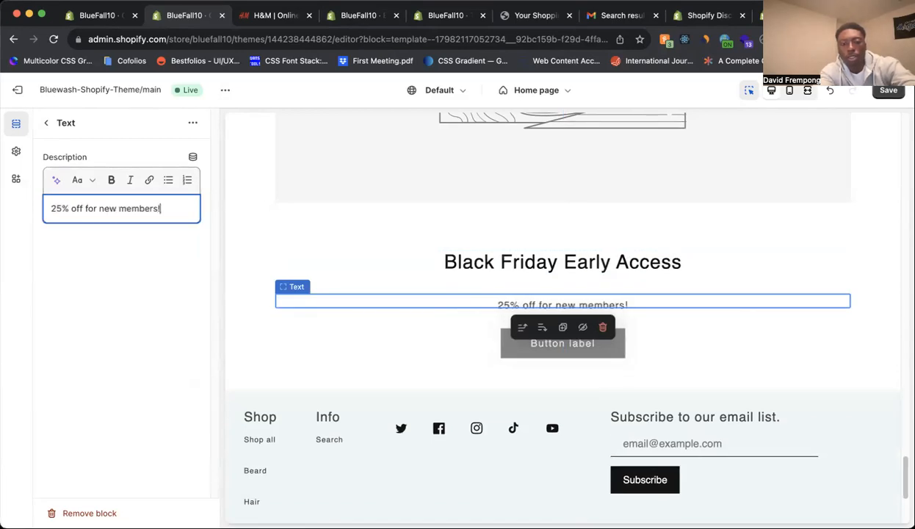
pyautogui.click(46, 124)
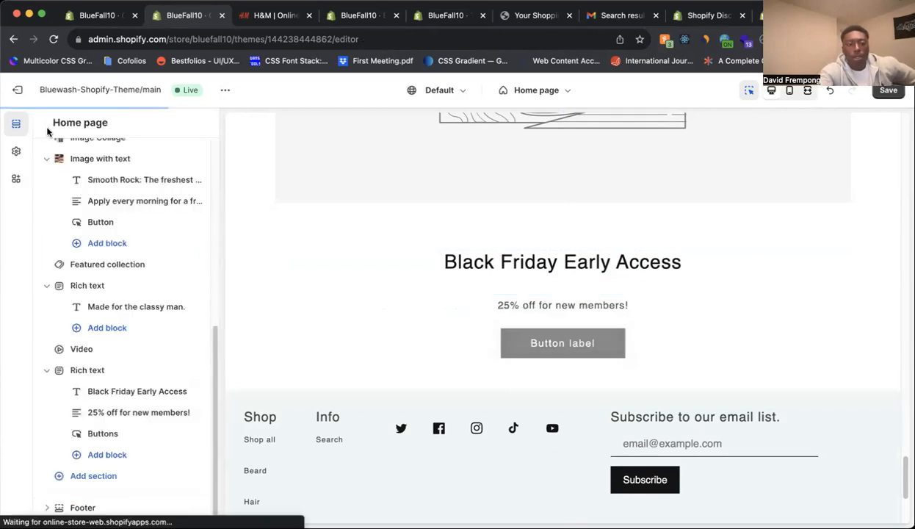
# Step: Add a second Text block to the Black Friday rich text section and move it above the Buttons block
pyautogui.click(248, 16)
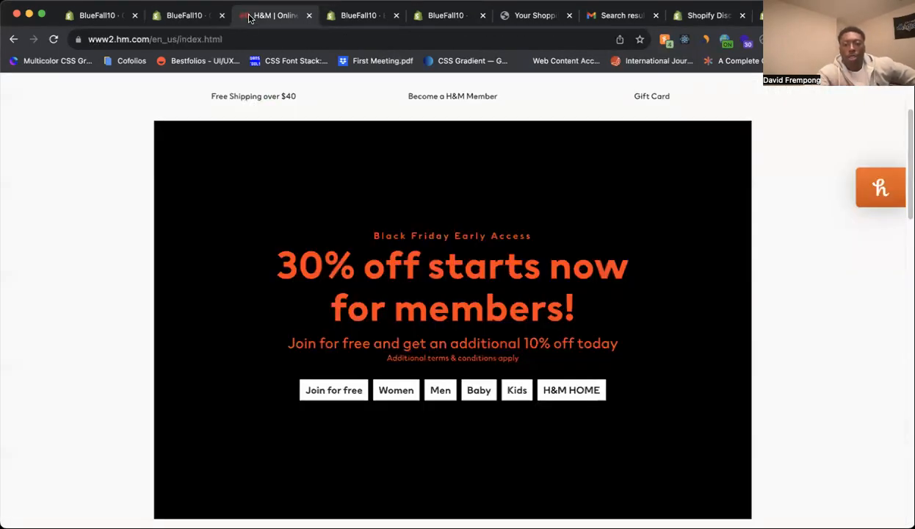
pyautogui.click(185, 18)
pyautogui.click(107, 454)
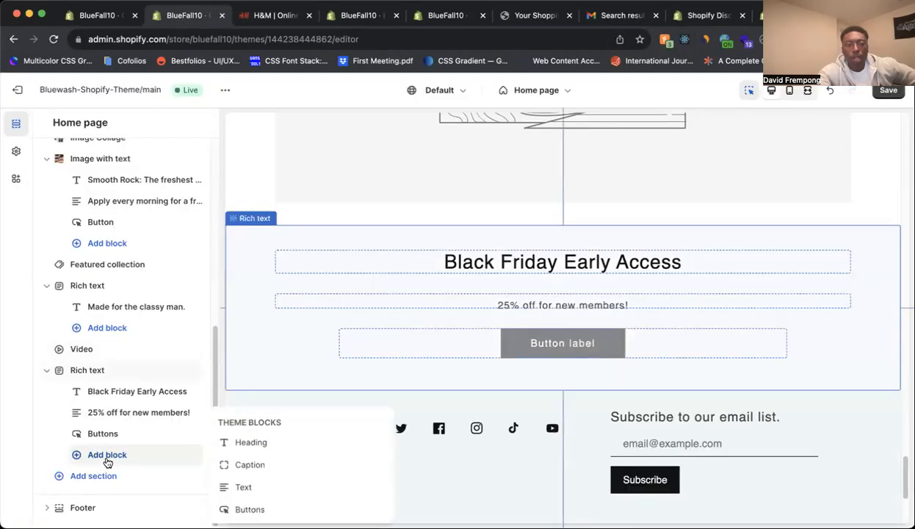
pyautogui.click(250, 485)
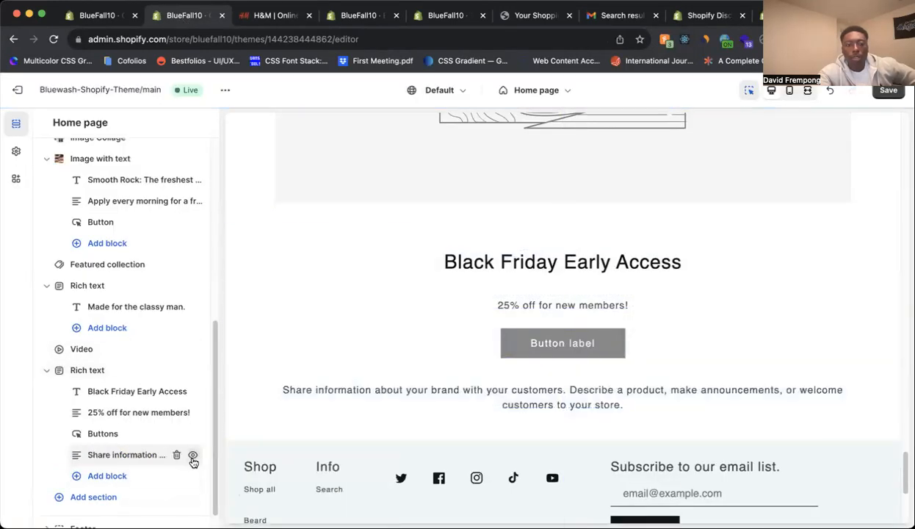
pyautogui.click(255, 17)
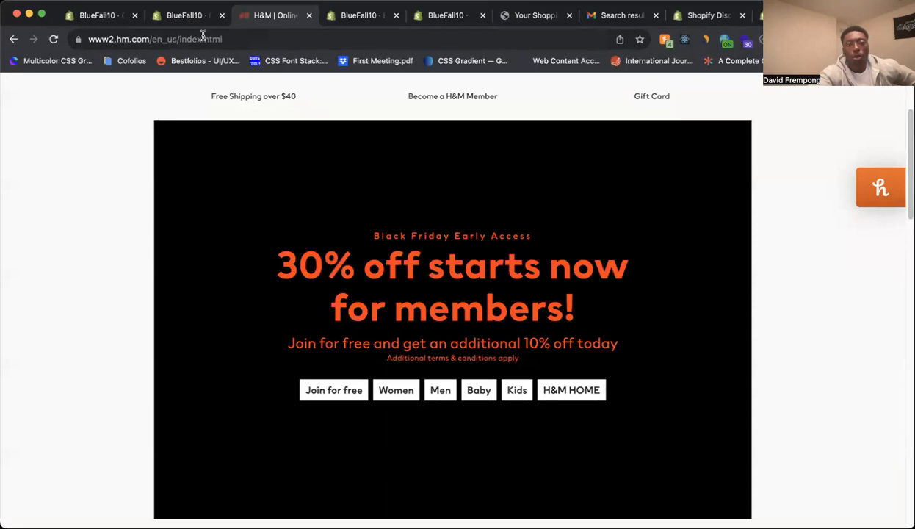
pyautogui.click(185, 16)
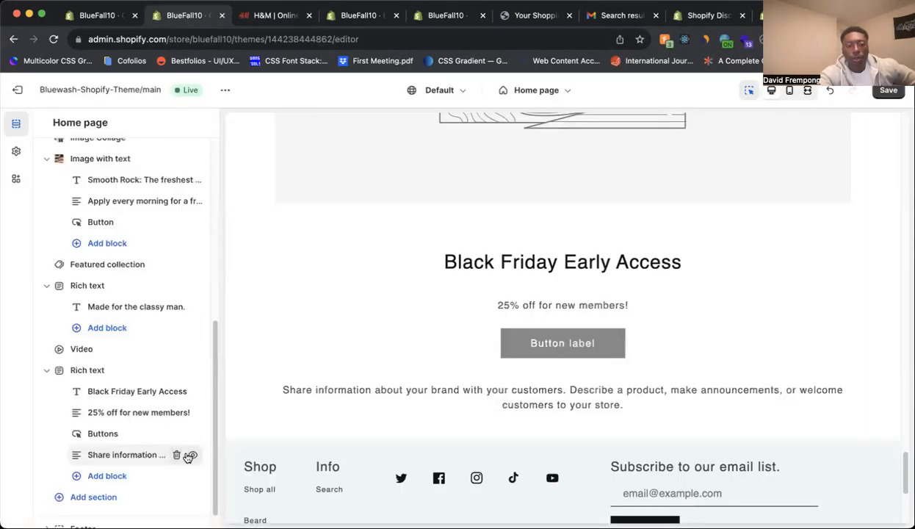
pyautogui.moveTo(183, 455); pyautogui.dragTo(76, 435)
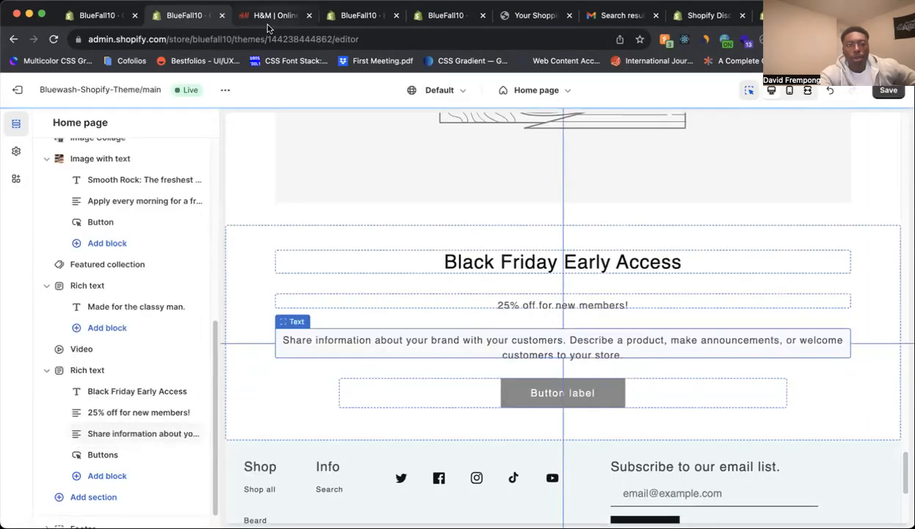
# Step: Check the H&M banner's wording and replace the second text description in the Black Friday section with "Join for free today!"
pyautogui.click(265, 19)
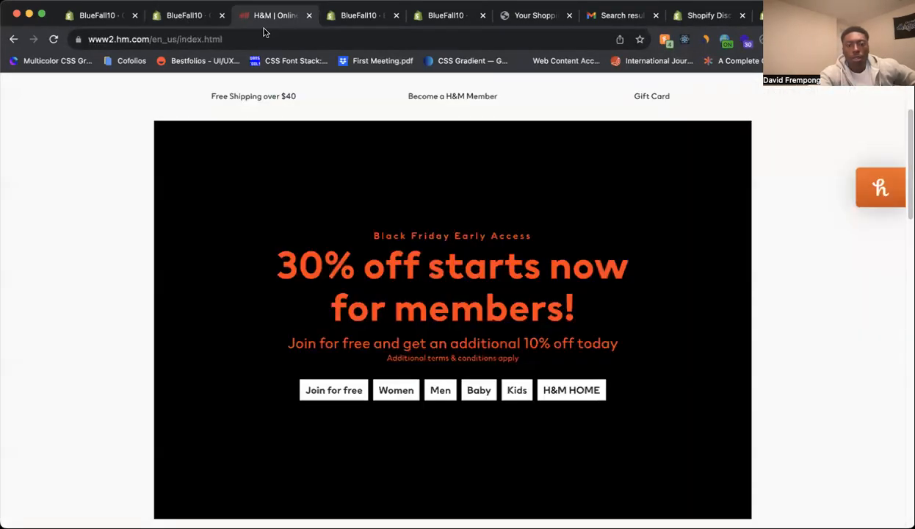
pyautogui.click(180, 18)
pyautogui.click(117, 437)
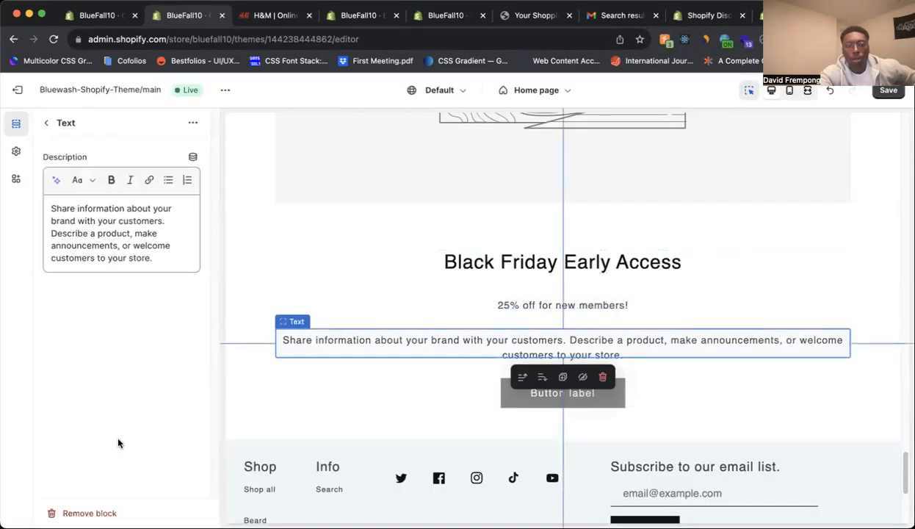
pyautogui.click(153, 213)
pyautogui.moveTo(151, 257); pyautogui.dragTo(17, 177)
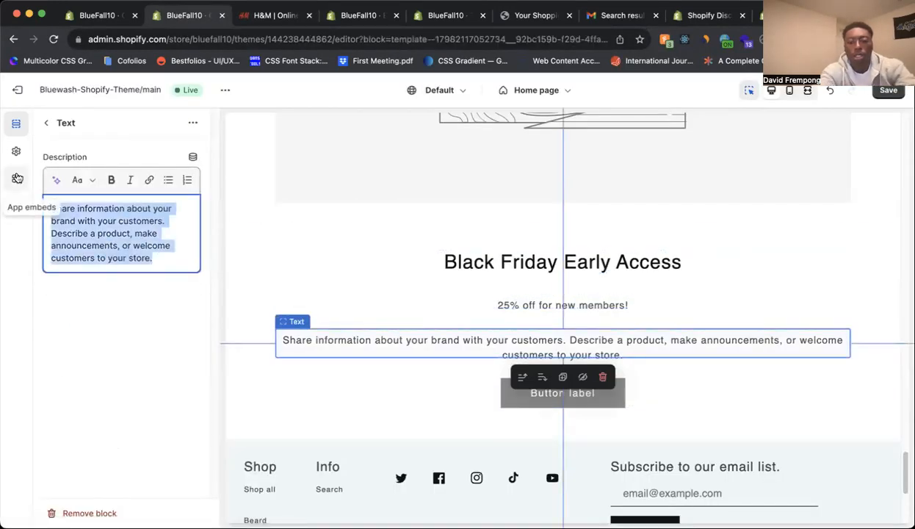
pyautogui.write('Join for free today')
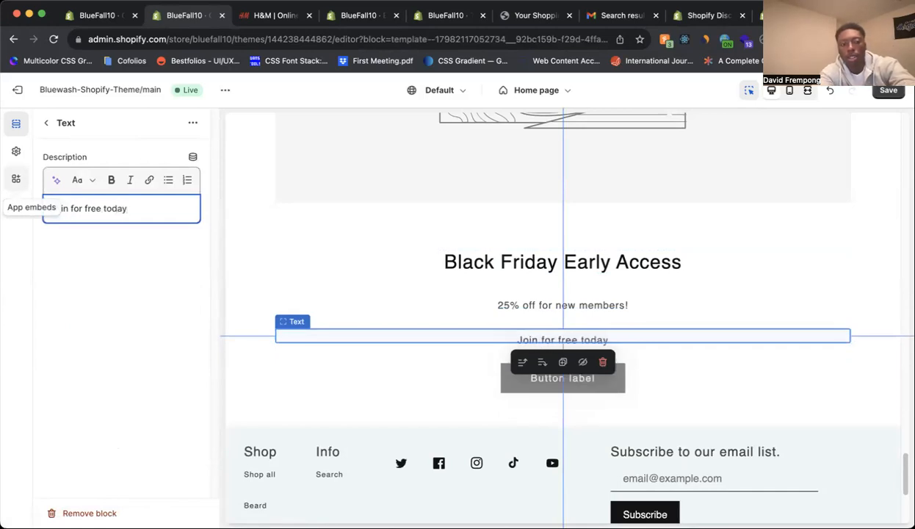
pyautogui.write('!')
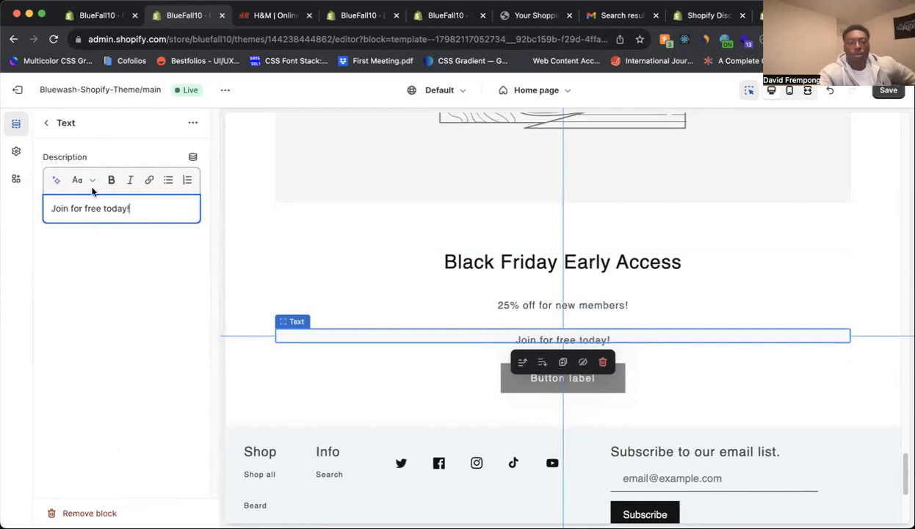
# Step: Compare the Black Friday section with the H&M banner and review the "25% off for new members!" text block's settings
pyautogui.click(249, 18)
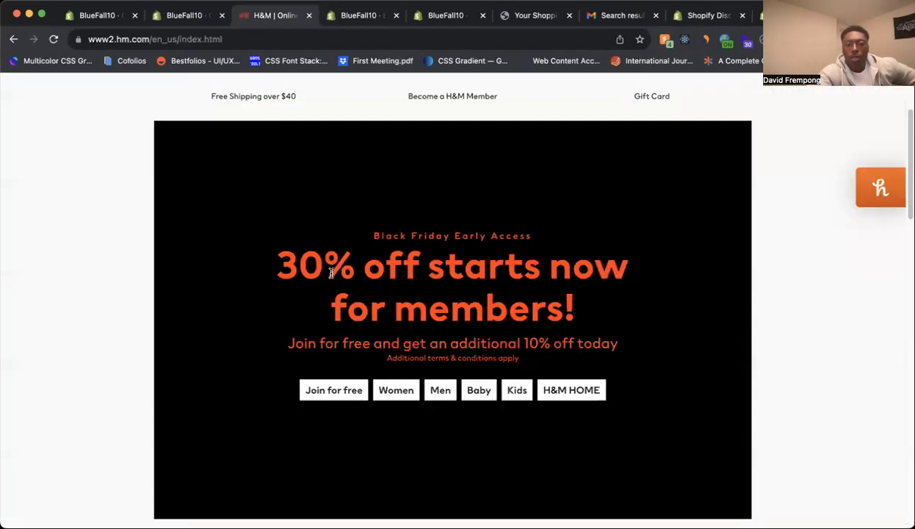
pyautogui.click(184, 20)
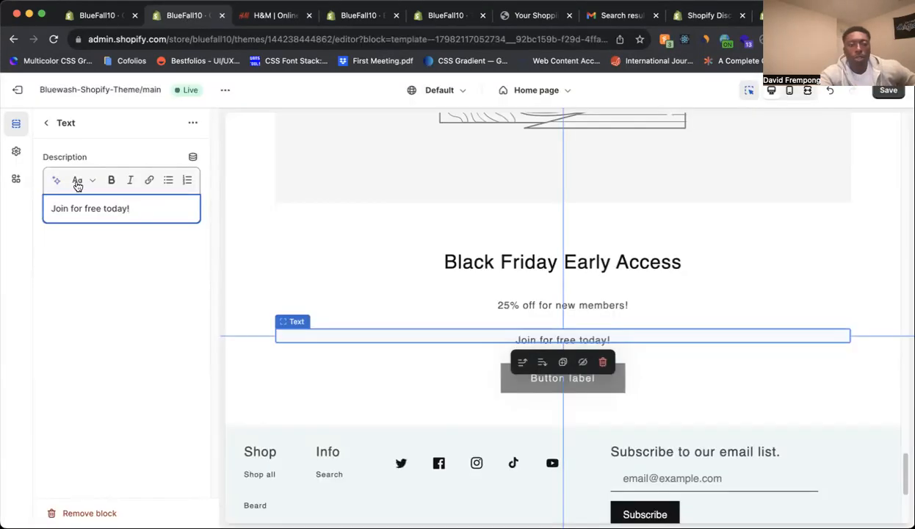
pyautogui.click(46, 123)
pyautogui.click(118, 412)
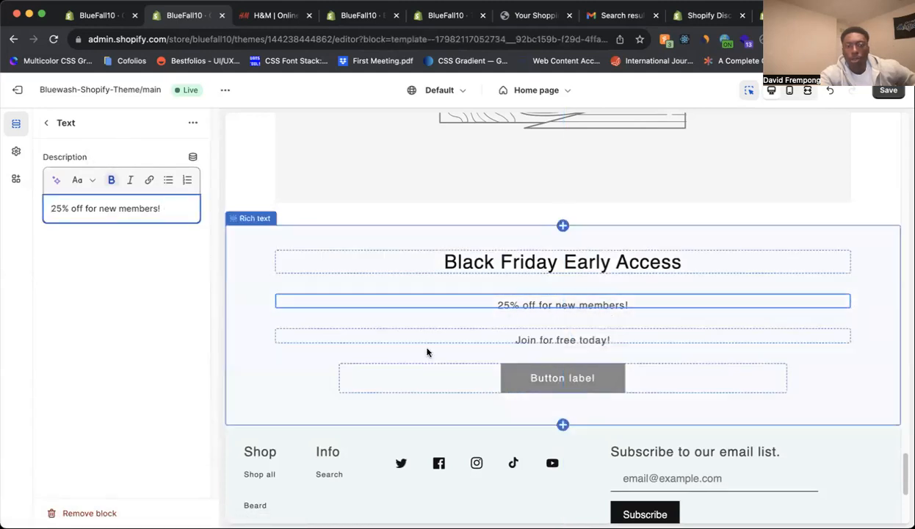
pyautogui.click(167, 355)
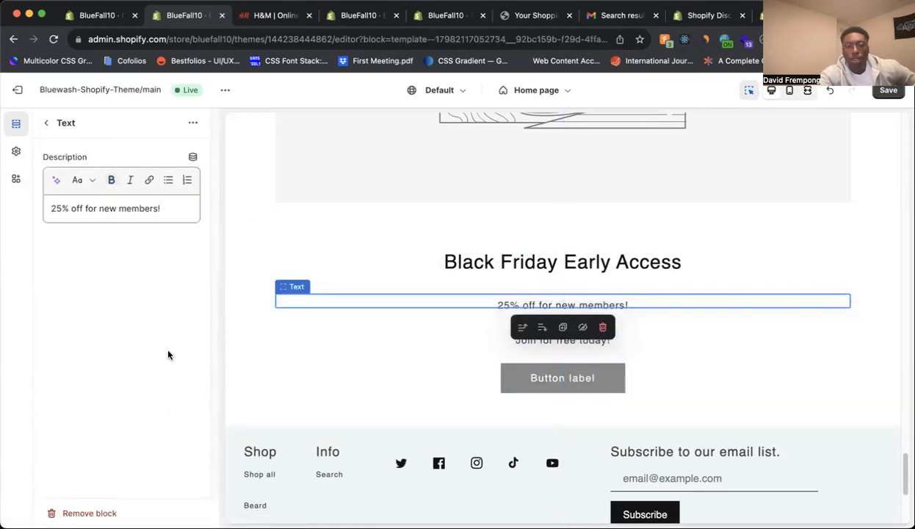
pyautogui.click(46, 122)
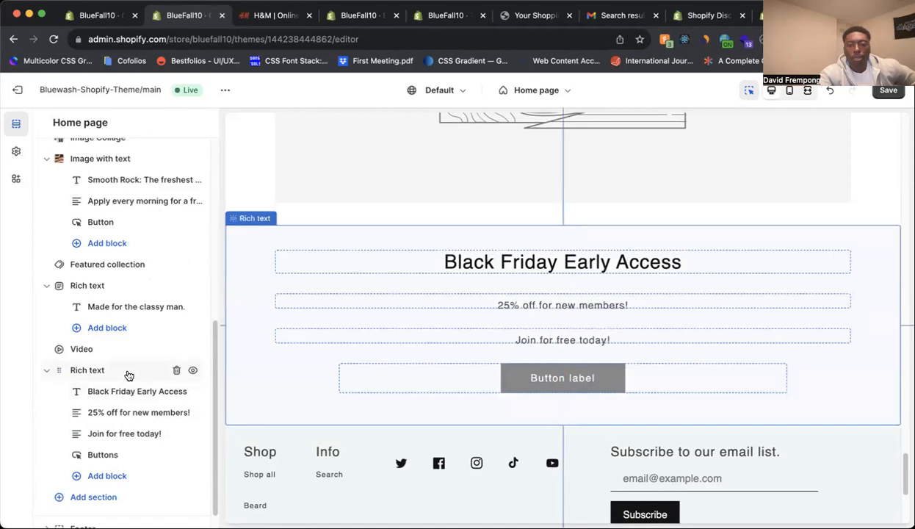
# Step: Check the H&M banner's buttons, add a second Buttons block to the Black Friday section, and check whether another can be added
pyautogui.click(281, 18)
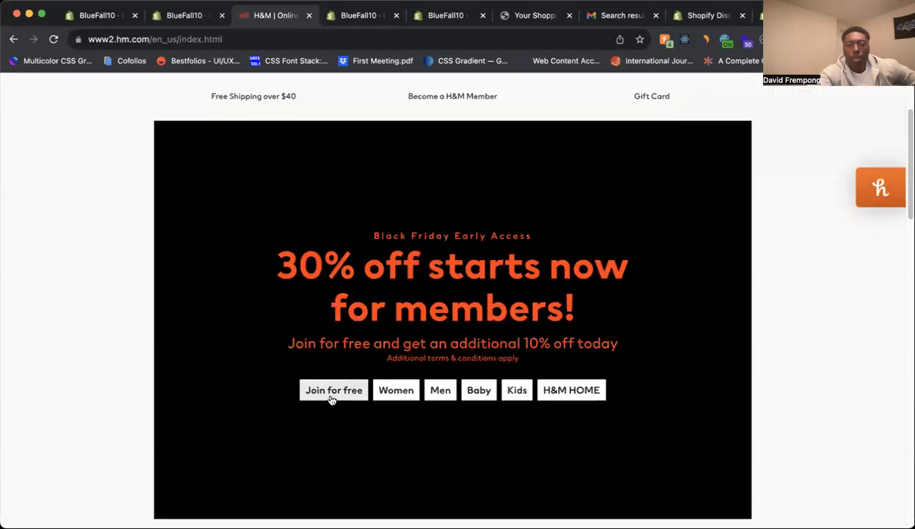
pyautogui.click(189, 18)
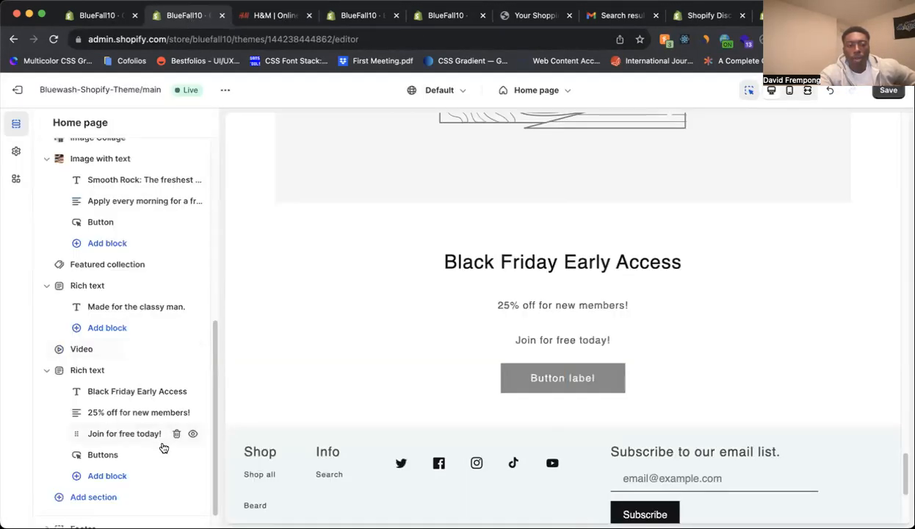
pyautogui.click(135, 484)
pyautogui.click(235, 509)
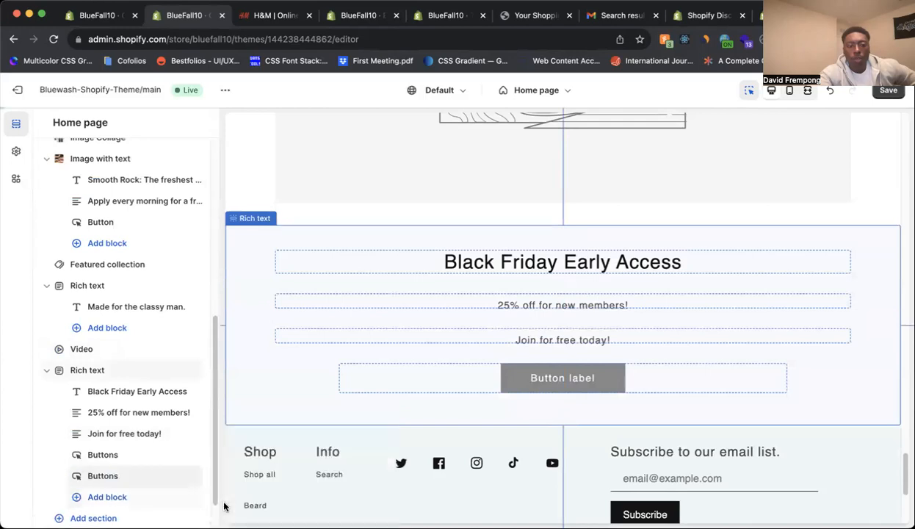
pyautogui.click(137, 497)
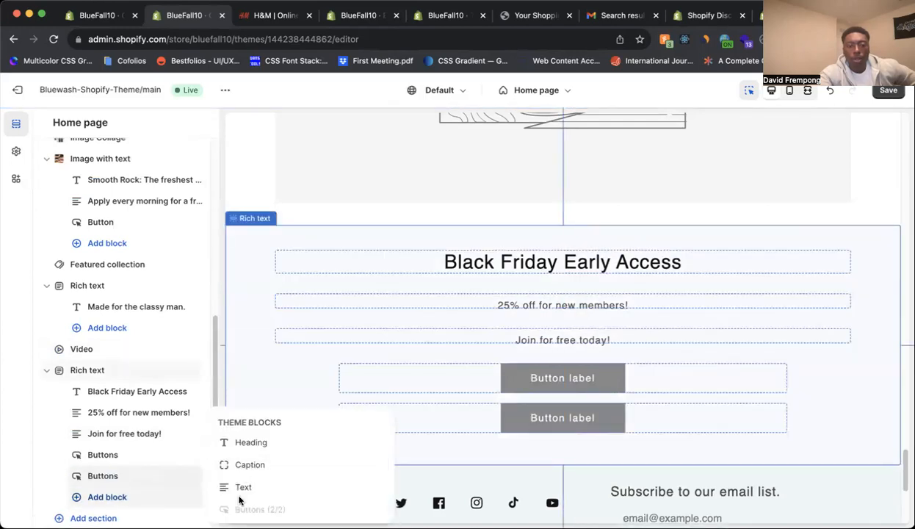
pyautogui.click(15, 470)
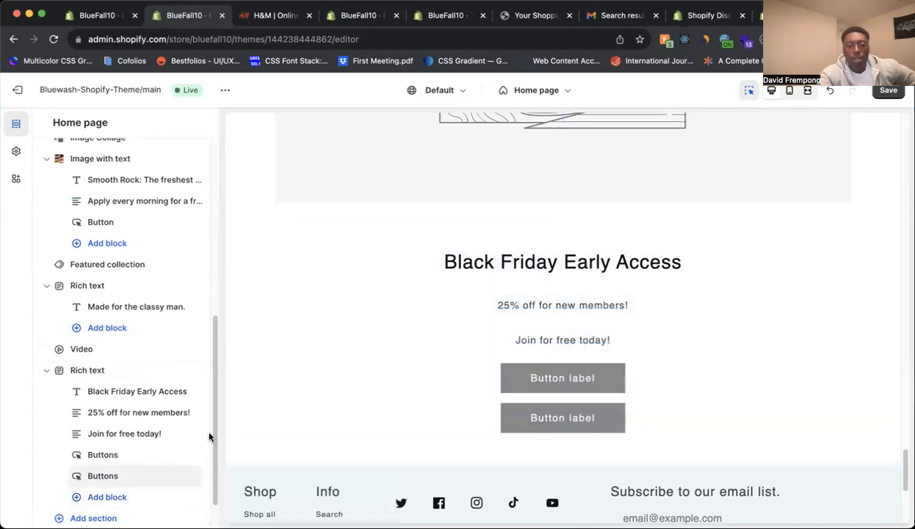
# Step: Review the H&M banner's button labels and set the first Buttons block's first button label to "Men"
pyautogui.scroll(-2, 206, 426)
pyautogui.click(270, 15)
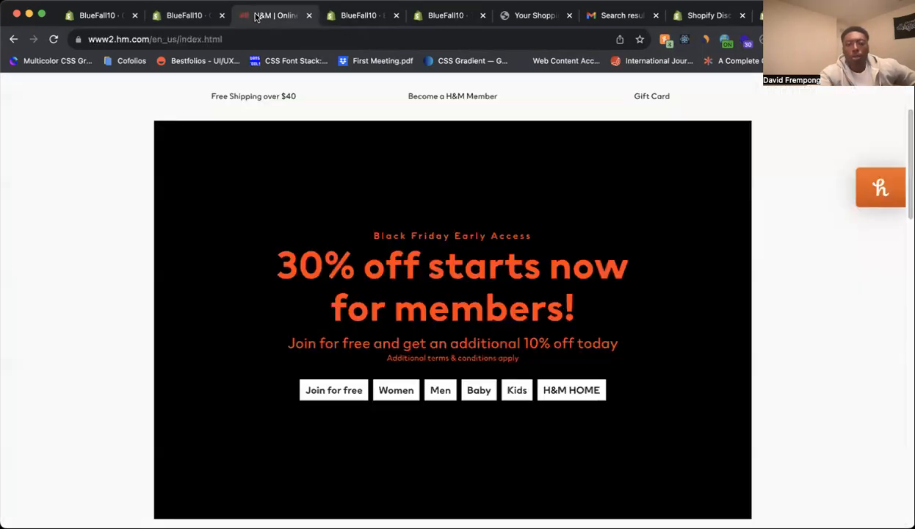
pyautogui.click(195, 11)
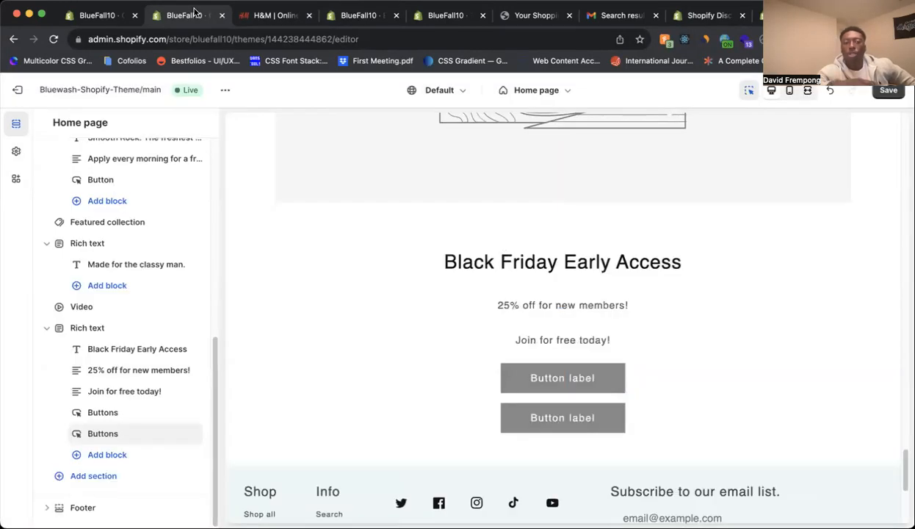
pyautogui.click(284, 15)
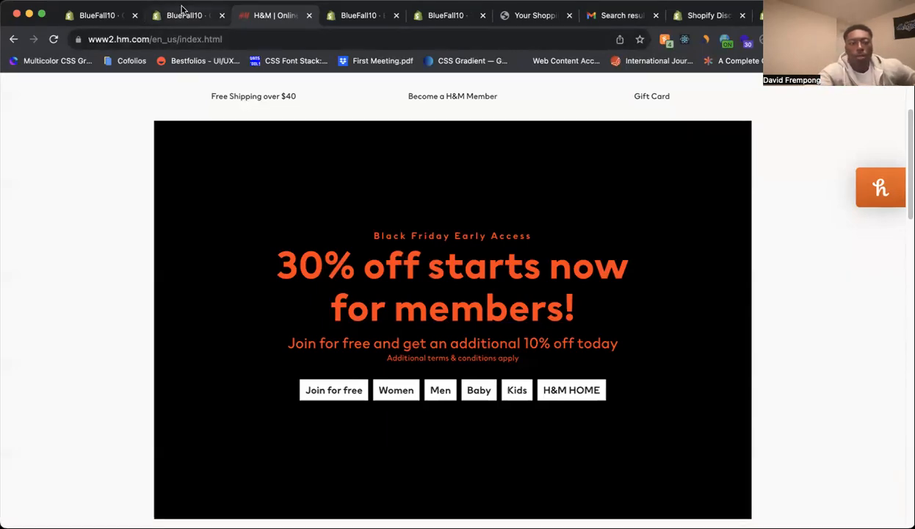
pyautogui.click(183, 9)
pyautogui.click(106, 410)
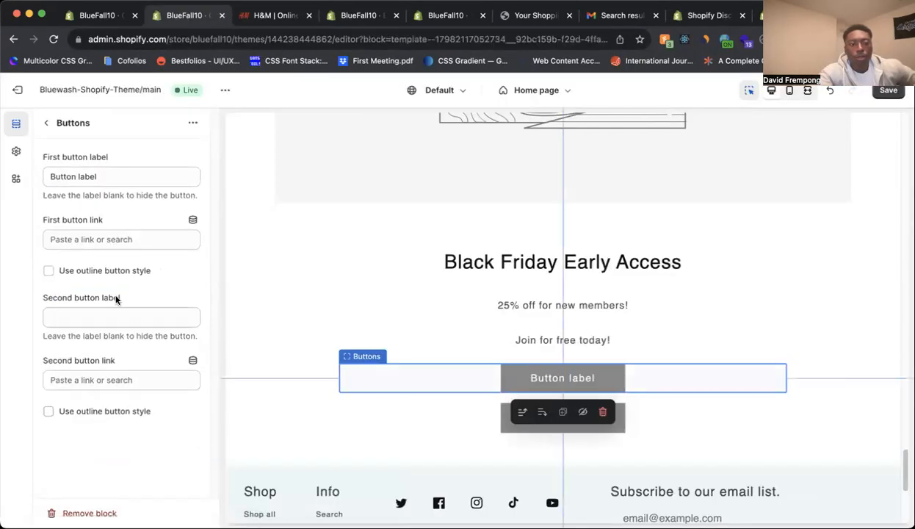
pyautogui.moveTo(111, 177); pyautogui.dragTo(5, 177)
pyautogui.write('Men')
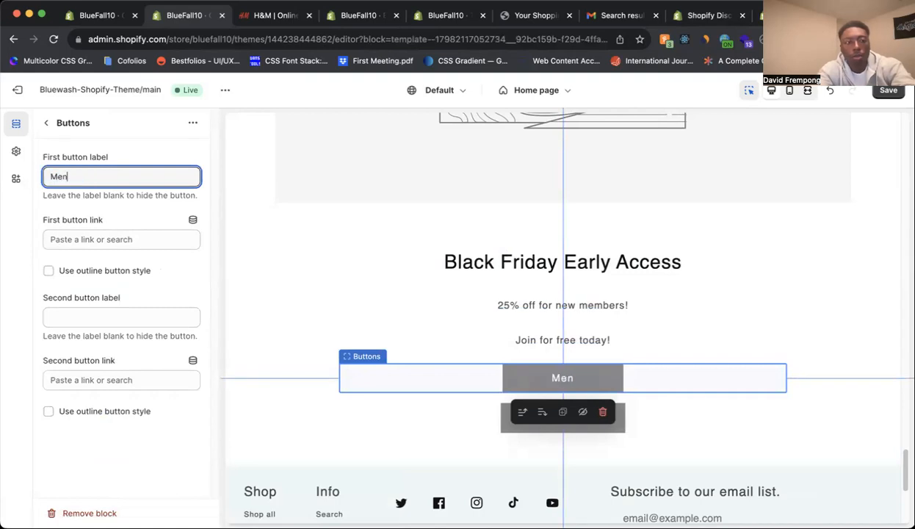
pyautogui.click(46, 125)
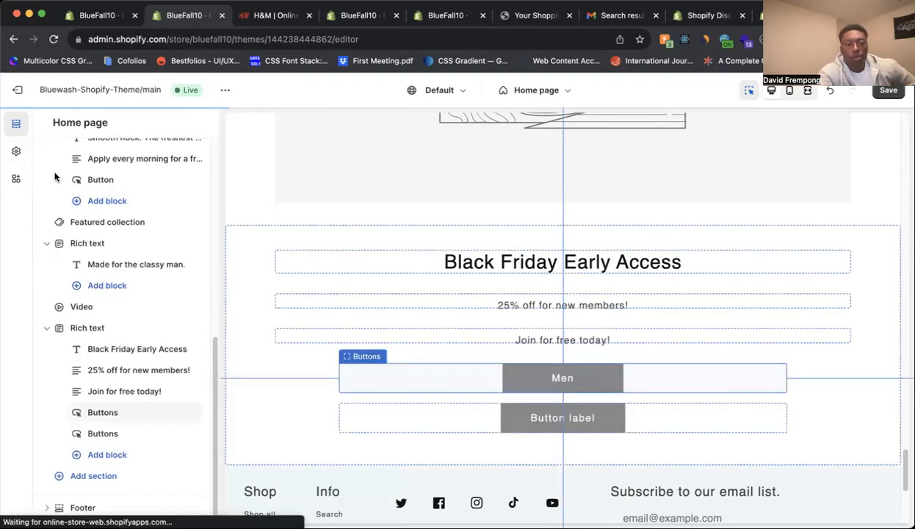
# Step: Set the first button label in the second Buttons block to "Women"
pyautogui.click(121, 432)
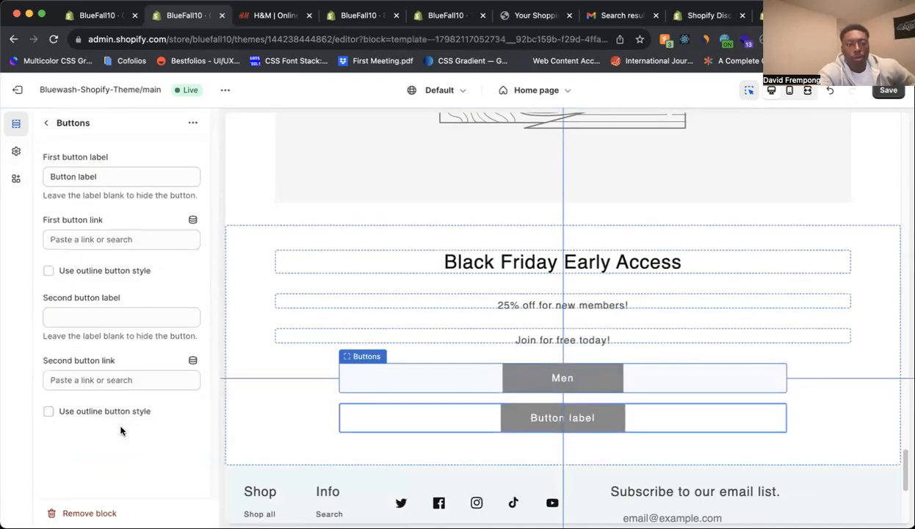
pyautogui.tripleClick(107, 182)
pyautogui.write('Women')
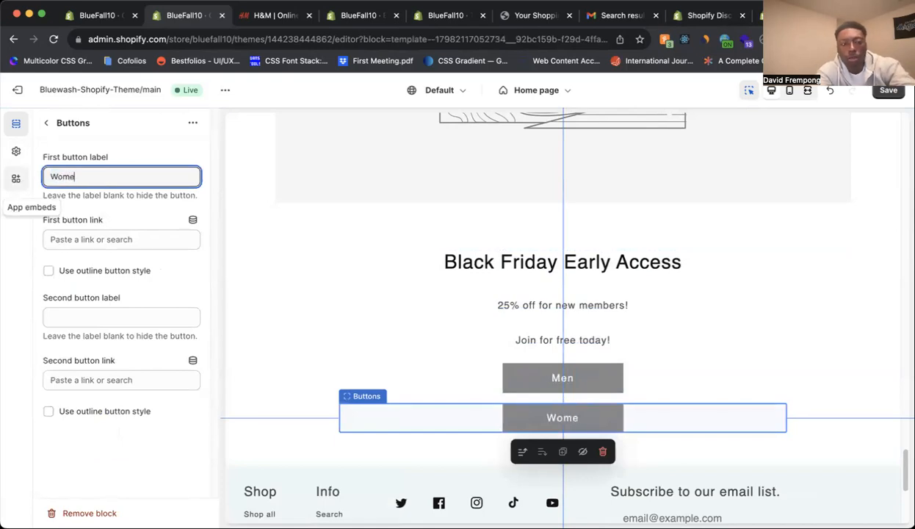
pyautogui.click(49, 125)
# Step: Link the "Men" button to the Men's Beard Oil product
pyautogui.click(116, 412)
pyautogui.click(107, 239)
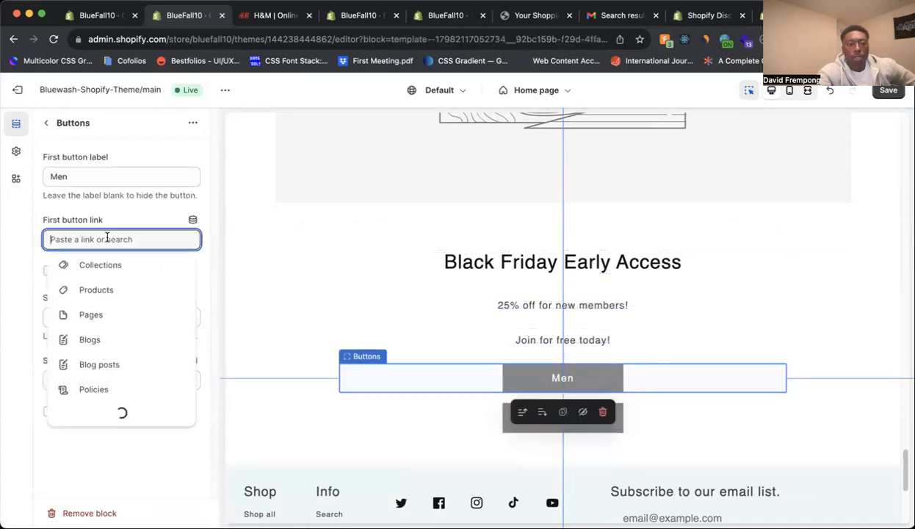
pyautogui.click(108, 291)
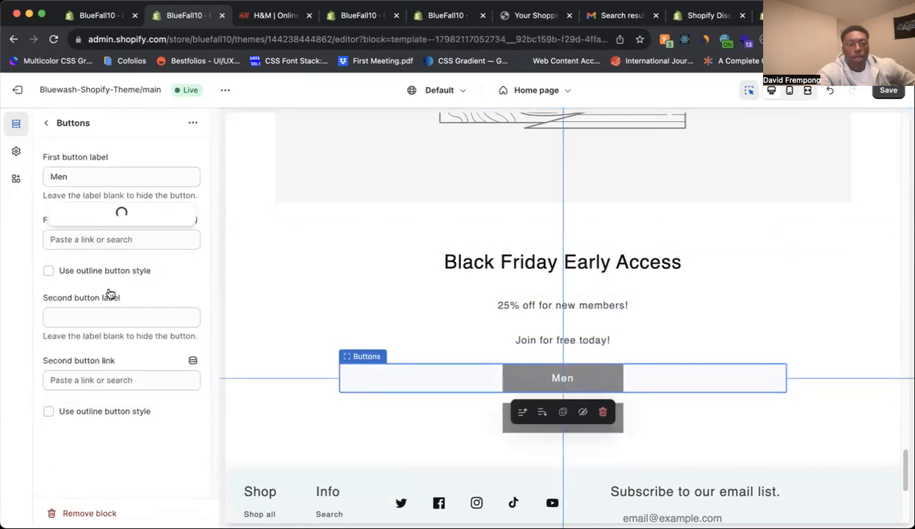
pyautogui.click(110, 315)
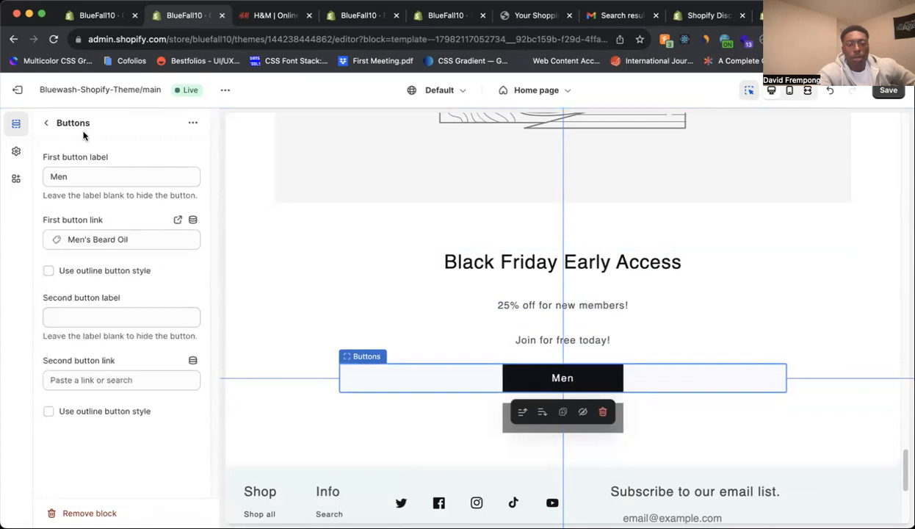
pyautogui.click(47, 124)
# Step: Link the "Women" button to The 3p Fulfilled Snowboard product
pyautogui.click(126, 433)
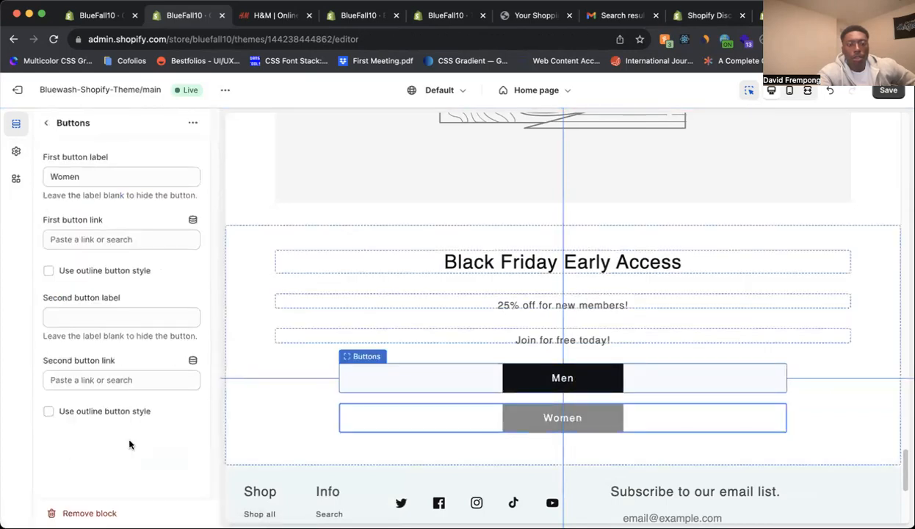
pyautogui.click(101, 240)
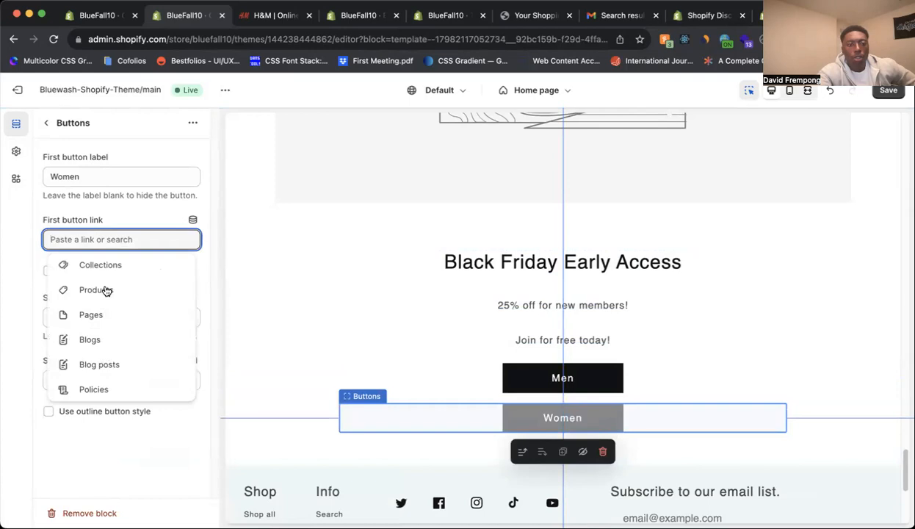
pyautogui.click(103, 290)
pyautogui.click(115, 342)
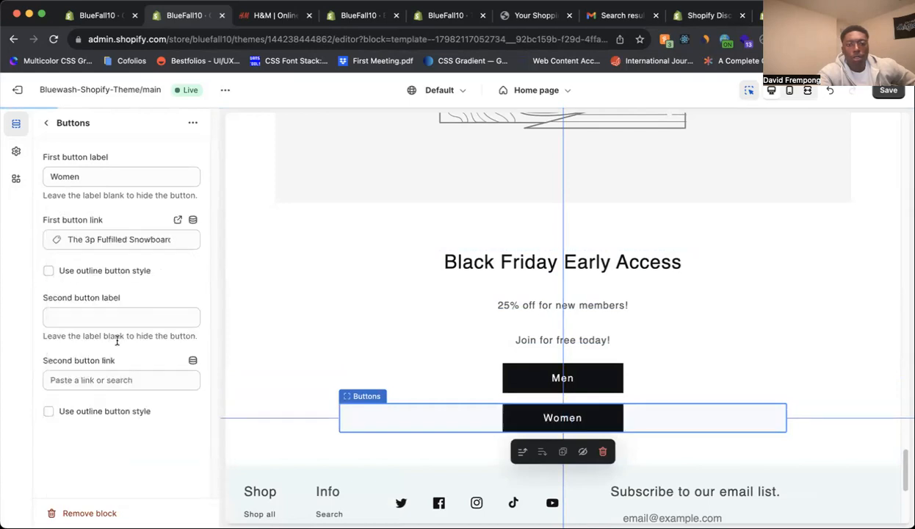
pyautogui.click(46, 124)
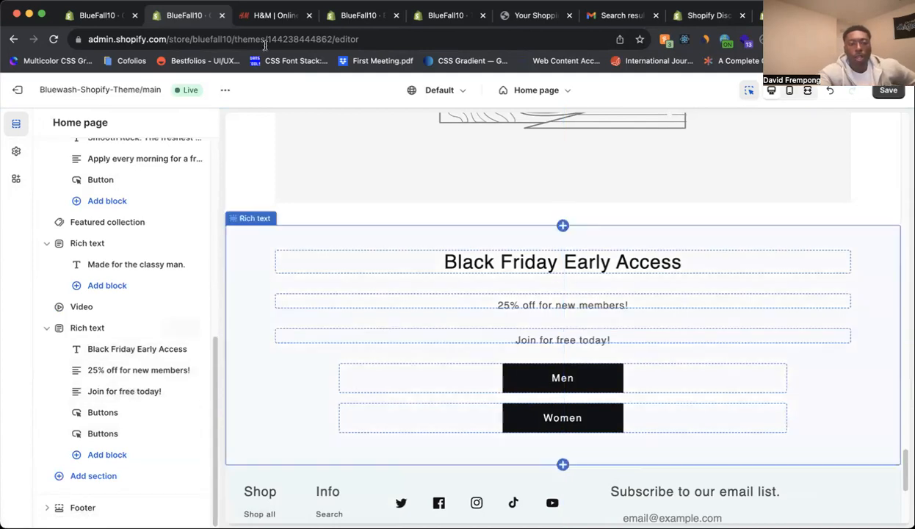
# Step: Compare the Black Friday section with the H&M banner once more and save the home page changes
pyautogui.click(276, 16)
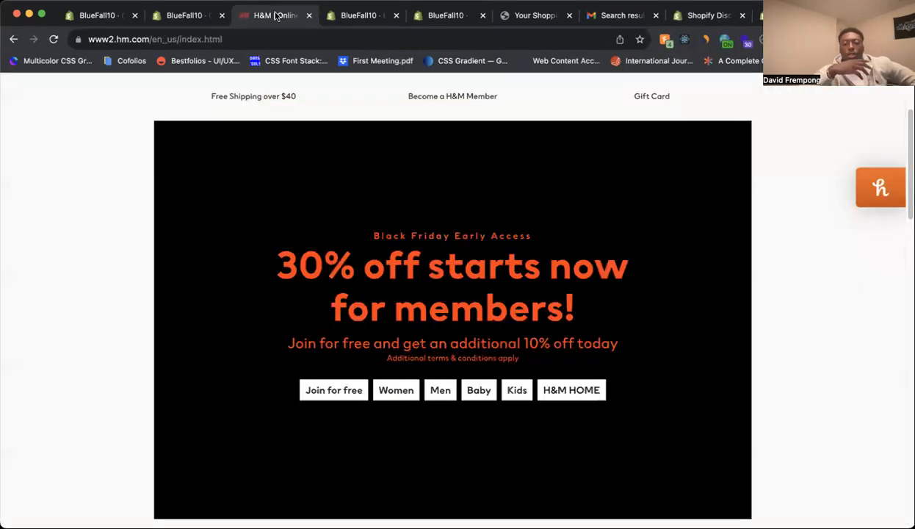
pyautogui.click(183, 15)
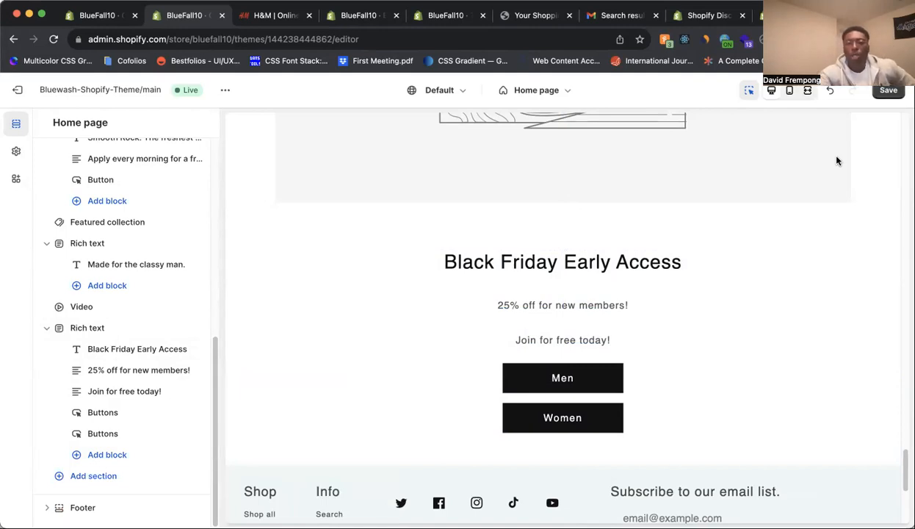
pyautogui.click(885, 89)
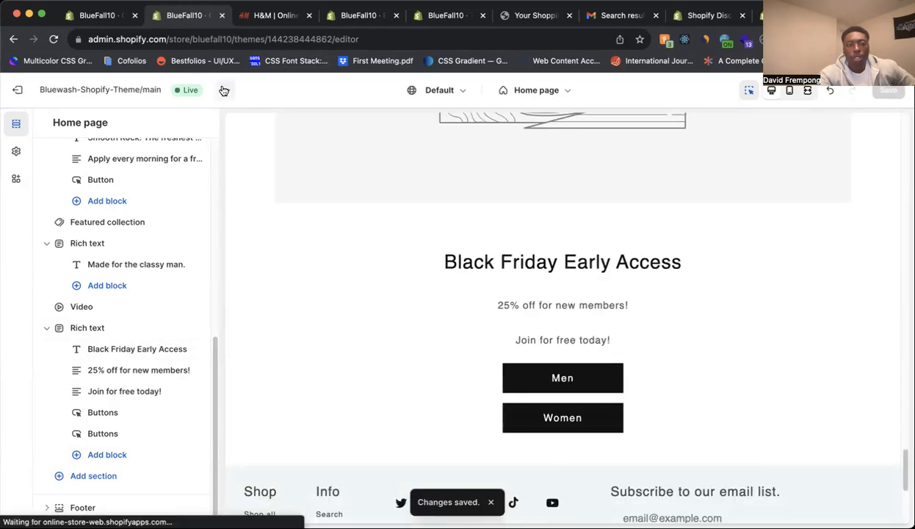
# Step: View the live theme's storefront in a new browser tab and go to the Black Friday Early Access section
pyautogui.click(224, 89)
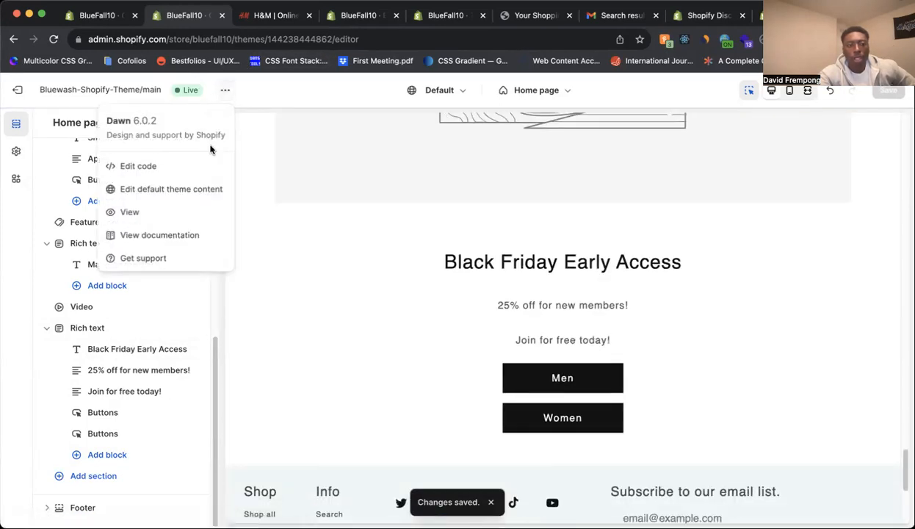
pyautogui.rightClick(190, 221)
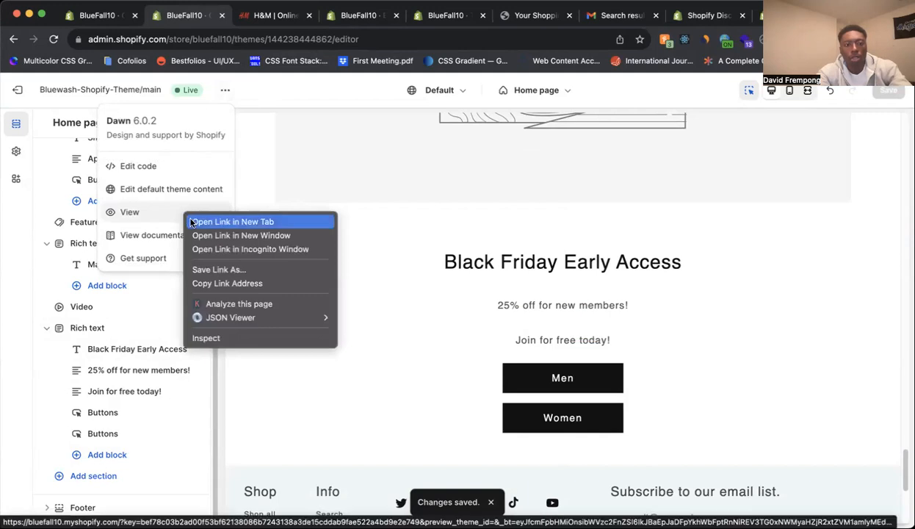
pyautogui.click(232, 221)
pyautogui.click(254, 16)
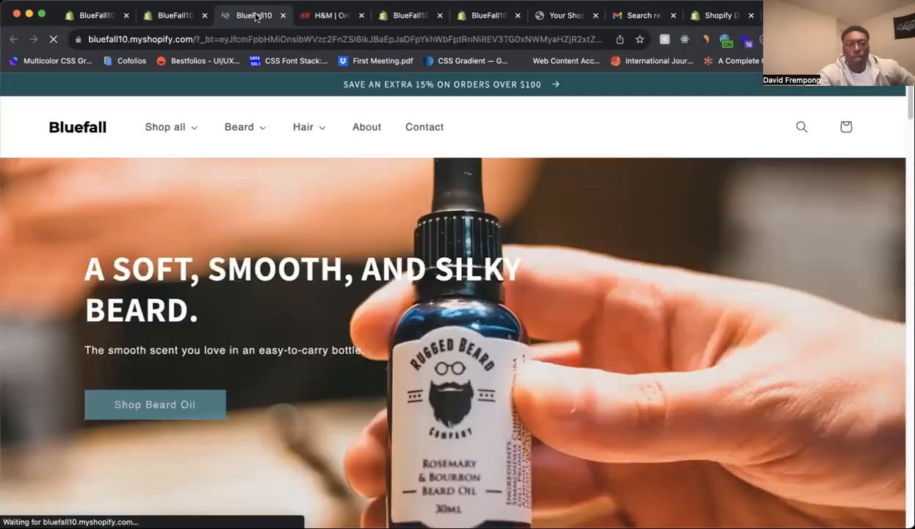
pyautogui.scroll(-15, 850, 456)
pyautogui.scroll(4, 849, 457)
pyautogui.scroll(-1, 849, 457)
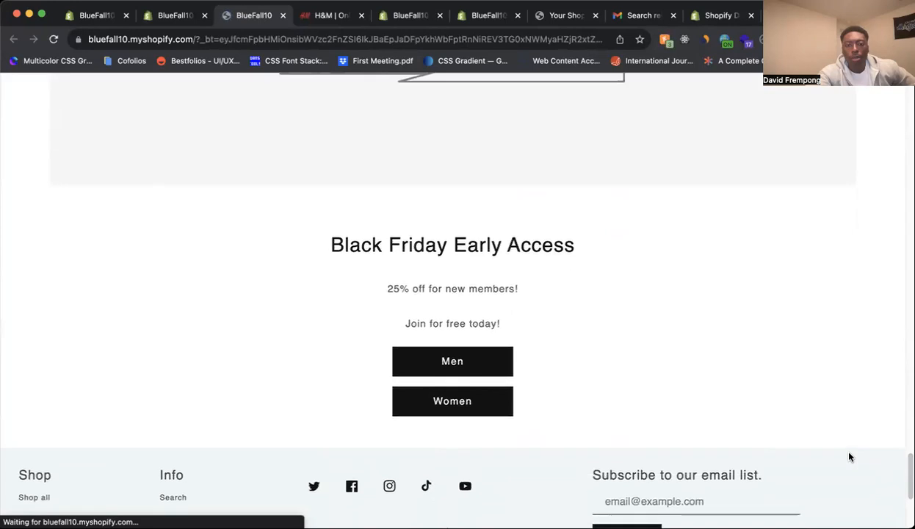
# Step: Inspect the storefront page with the developer tools and switch the emulated device dimensions to Responsive
pyautogui.rightClick(602, 312)
pyautogui.click(617, 508)
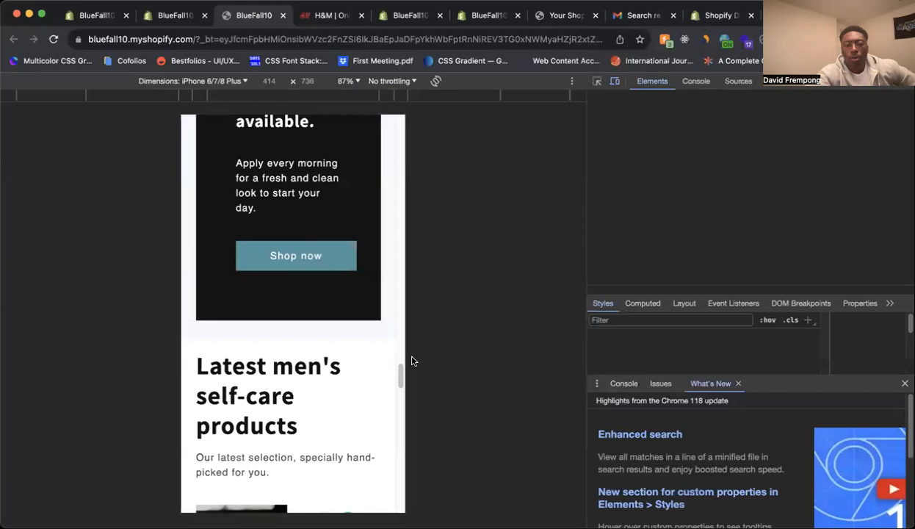
pyautogui.click(192, 81)
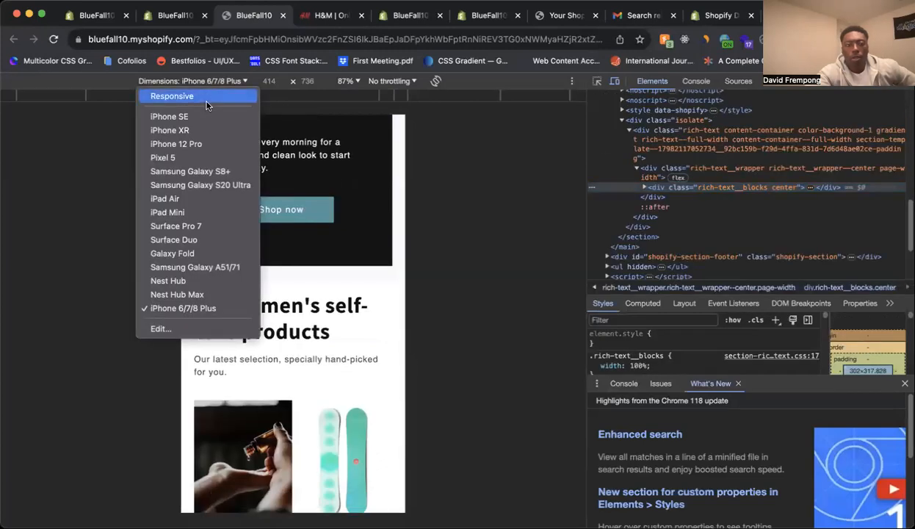
pyautogui.click(207, 106)
pyautogui.scroll(-8, 547, 191)
pyautogui.scroll(-6, 528, 294)
pyautogui.scroll(3, 522, 367)
# Step: Inspect the Black Friday section and select its outer rich-text container div in the page markup
pyautogui.click(598, 82)
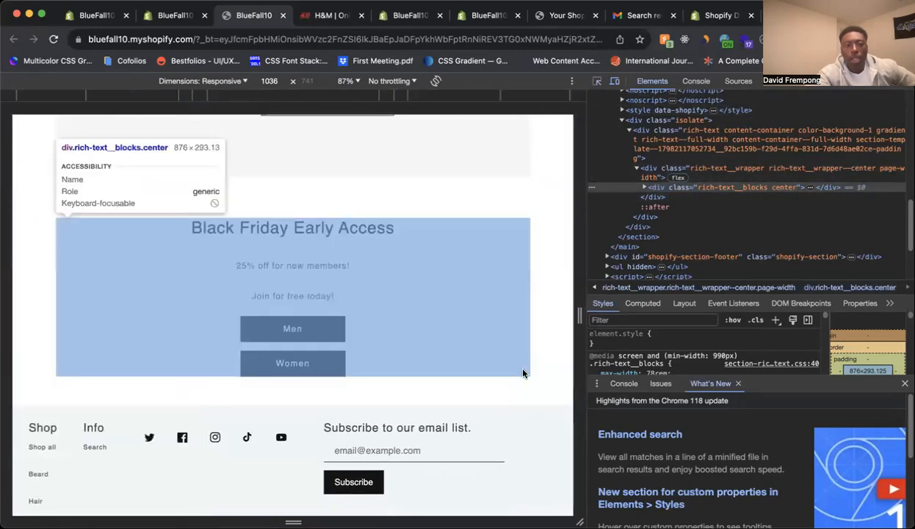
pyautogui.click(525, 379)
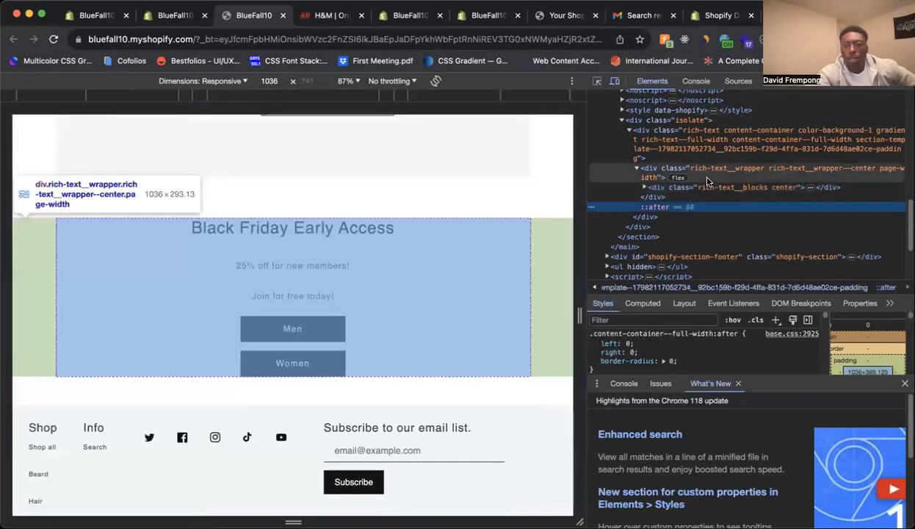
pyautogui.click(709, 155)
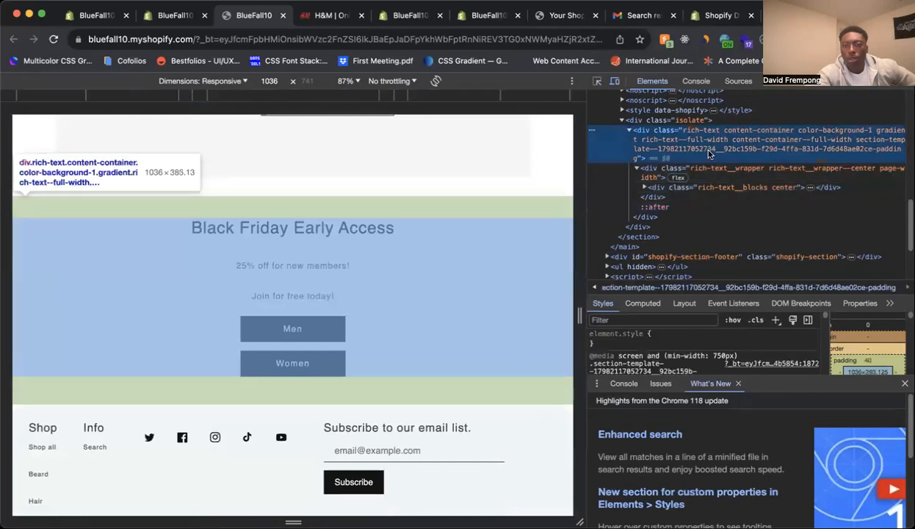
# Step: Back in the theme editor, expand the Black Friday rich text section's custom CSS and set its color scheme to Background 2
pyautogui.click(167, 16)
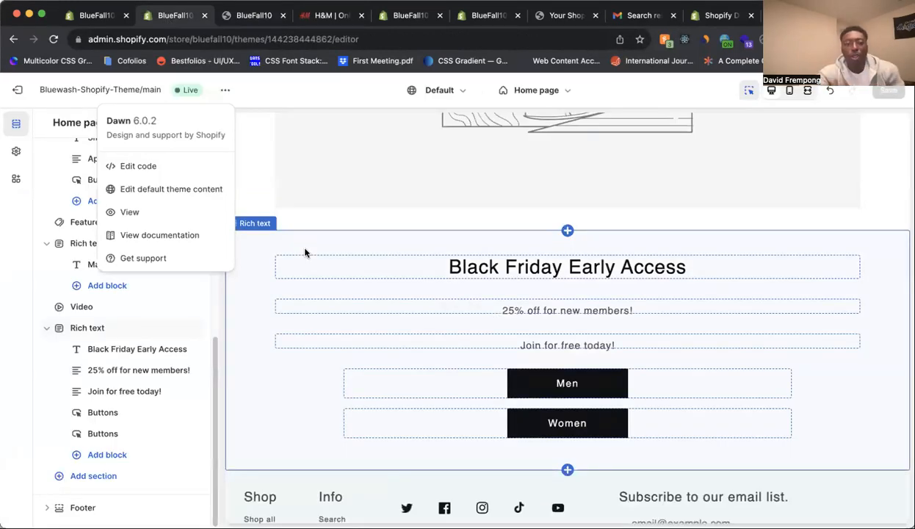
pyautogui.click(266, 237)
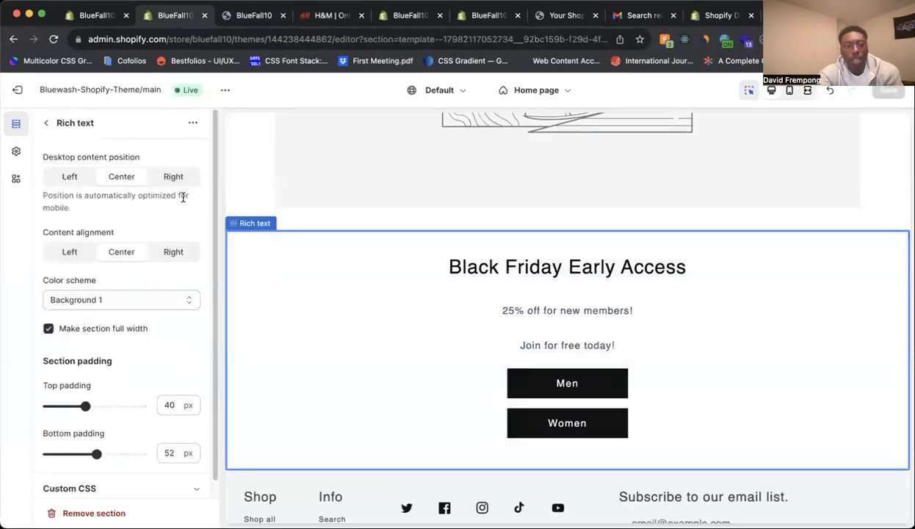
pyautogui.scroll(-1, 205, 279)
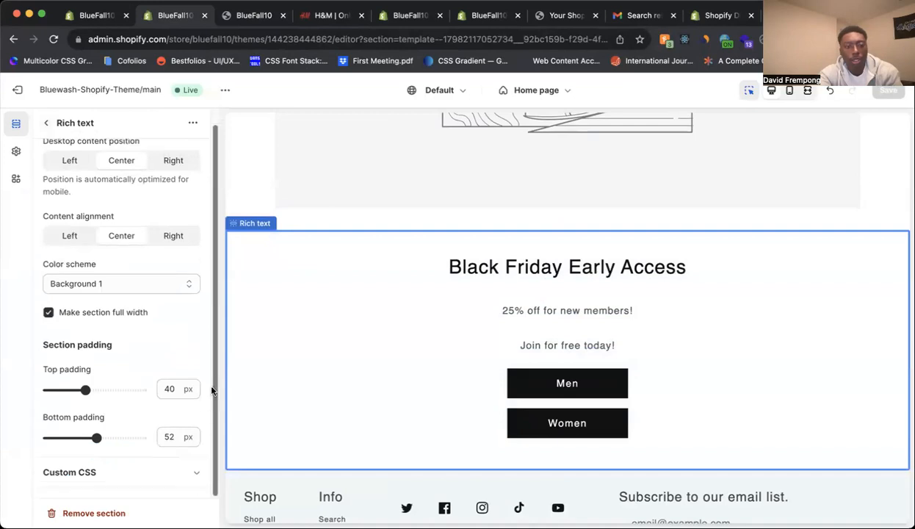
pyautogui.click(193, 477)
pyautogui.click(168, 285)
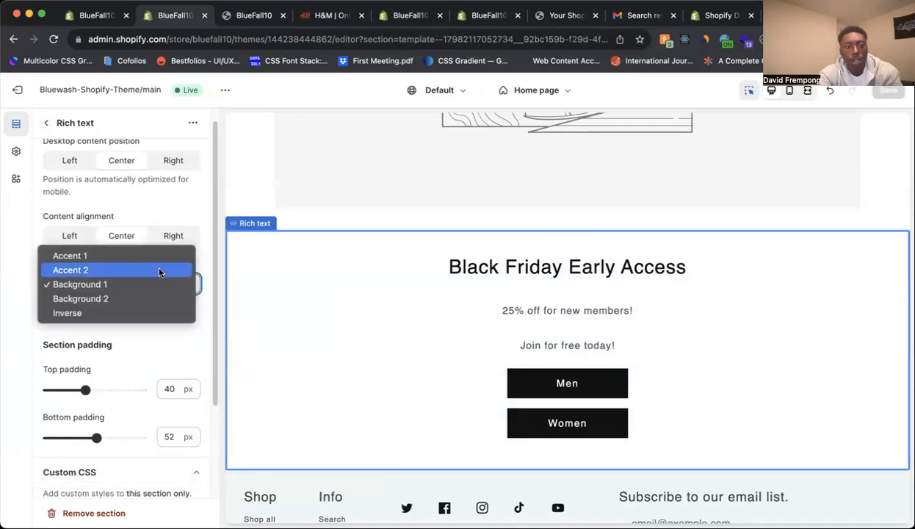
pyautogui.click(161, 298)
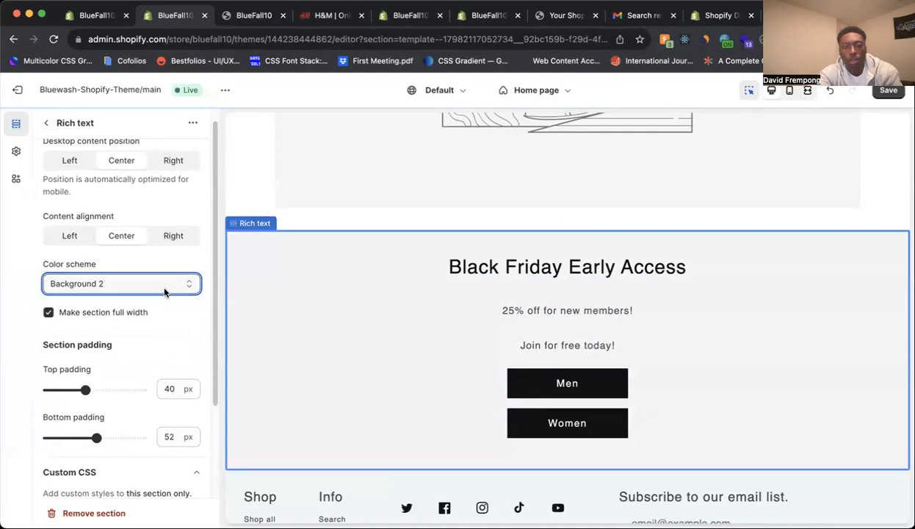
pyautogui.click(163, 287)
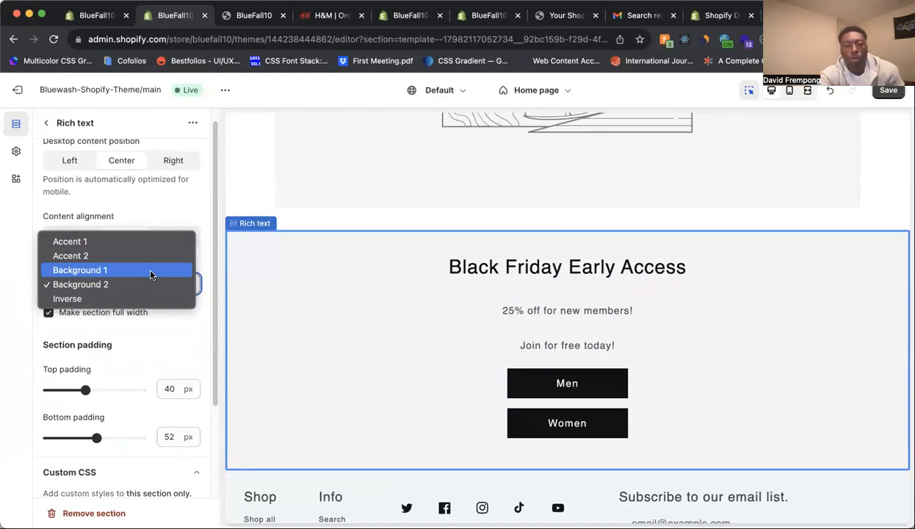
pyautogui.click(213, 234)
# Step: Start an empty .rich-text rule in the Black Friday section's custom CSS
pyautogui.scroll(-3, 215, 391)
pyautogui.click(143, 407)
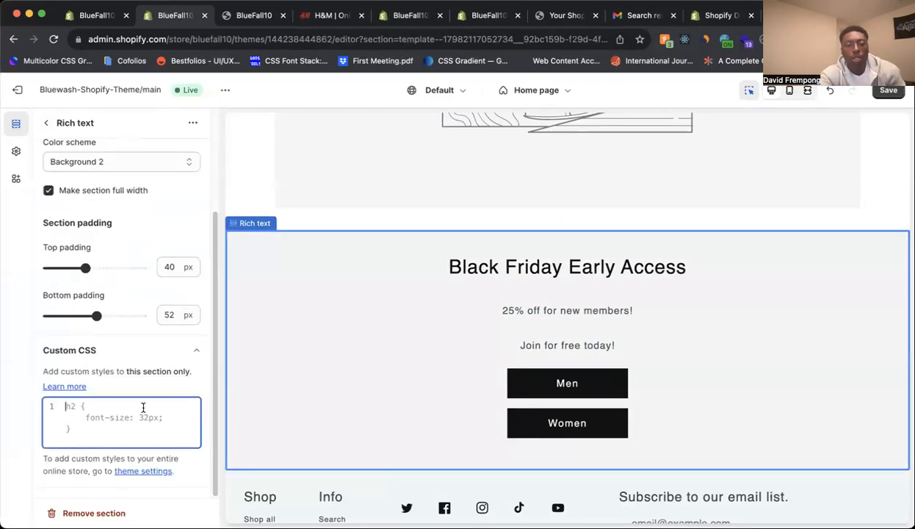
pyautogui.write('.')
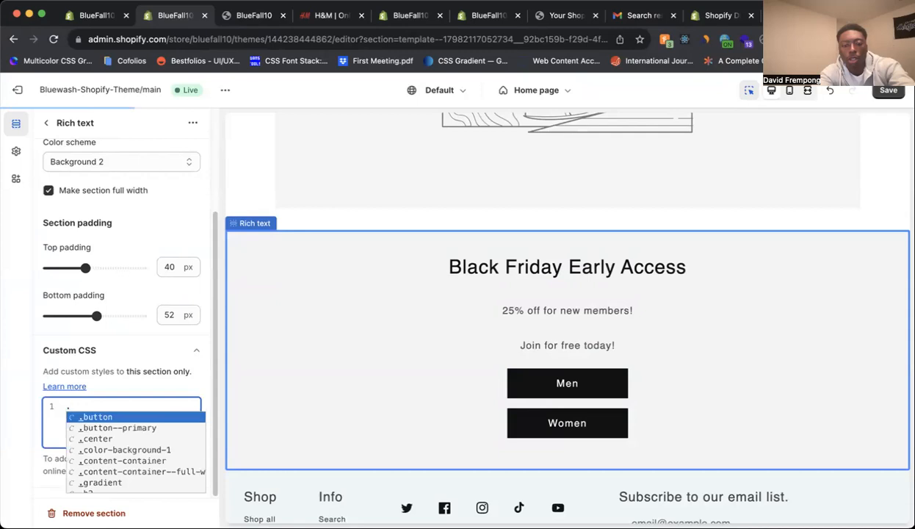
pyautogui.write('ri')
pyautogui.click(139, 417)
pyautogui.write('{')
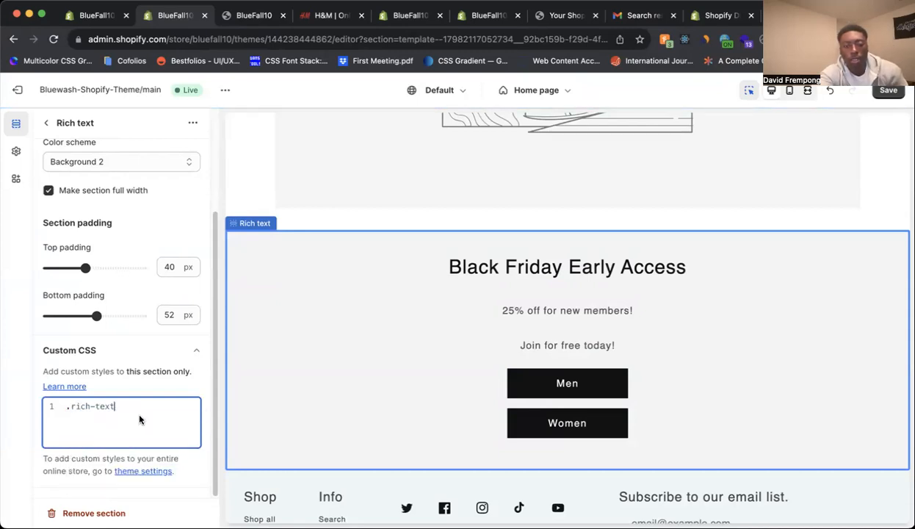
pyautogui.press('Return')
pyautogui.press('Return')
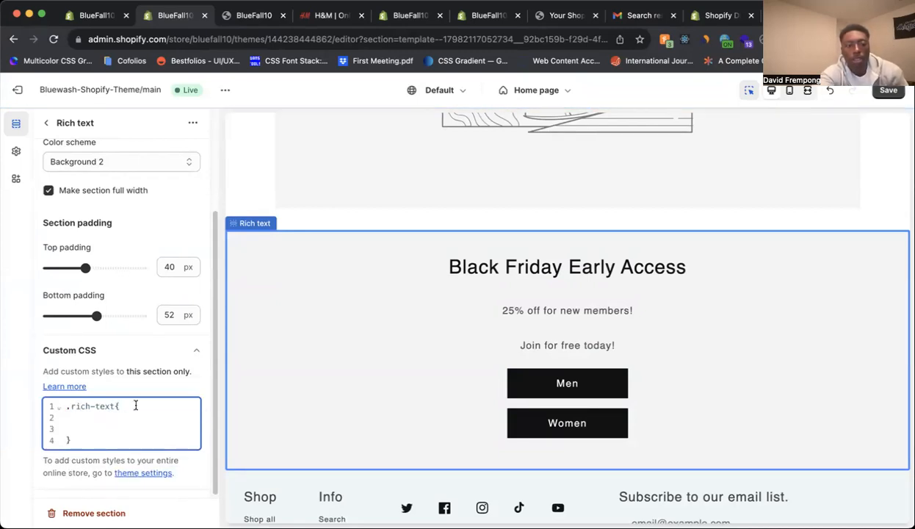
pyautogui.press('BackSpace')
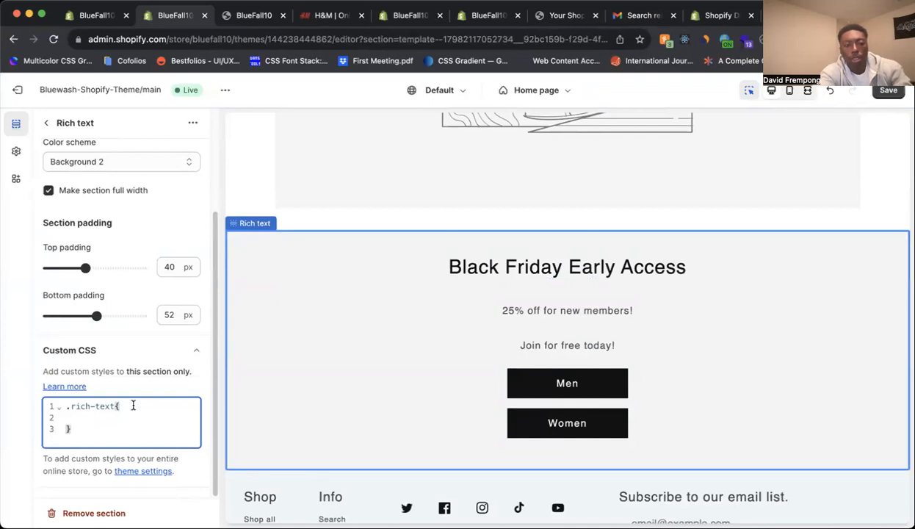
# Step: Add a background of #0a0a0a to the .rich-text rule
pyautogui.write('background')
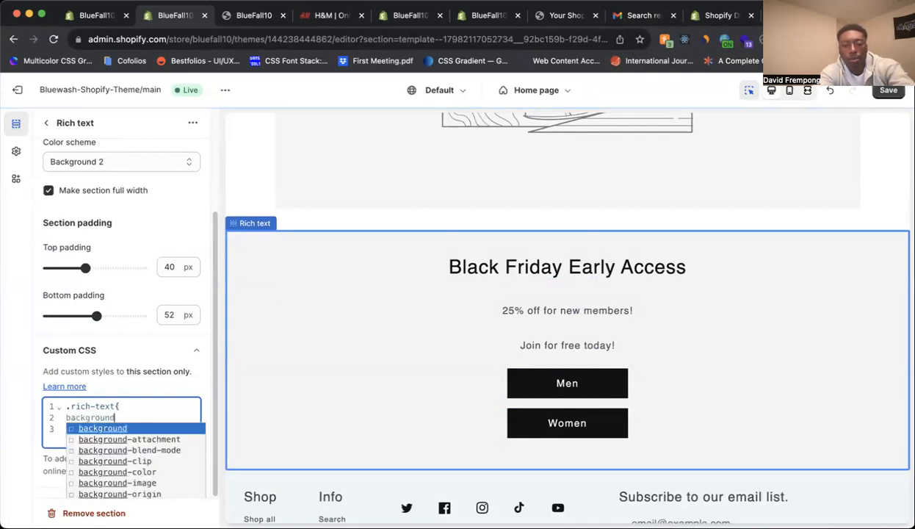
pyautogui.write(': #0a0a')
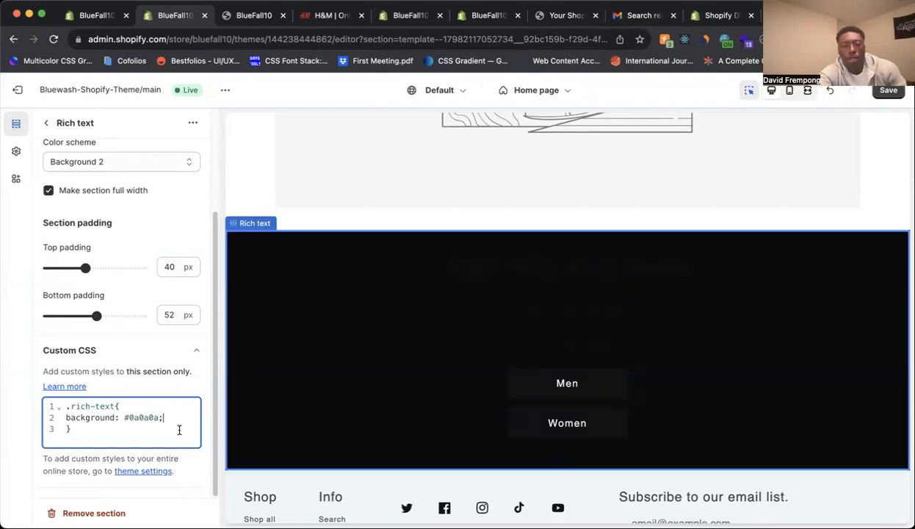
pyautogui.write('0a;')
# Step: Add a text color of #ffffff to the .rich-text rule on a new line
pyautogui.press('Return')
pyautogui.write('te')
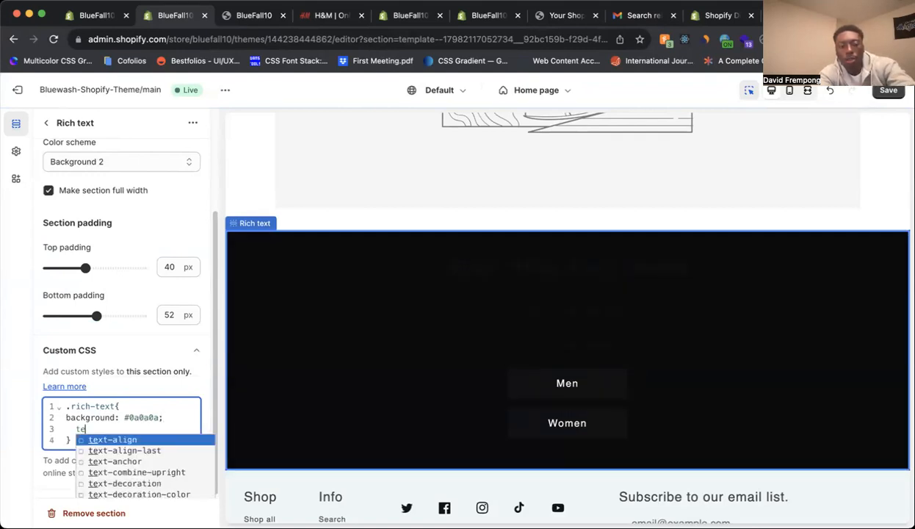
pyautogui.press('BackSpace')
pyautogui.press('BackSpace')
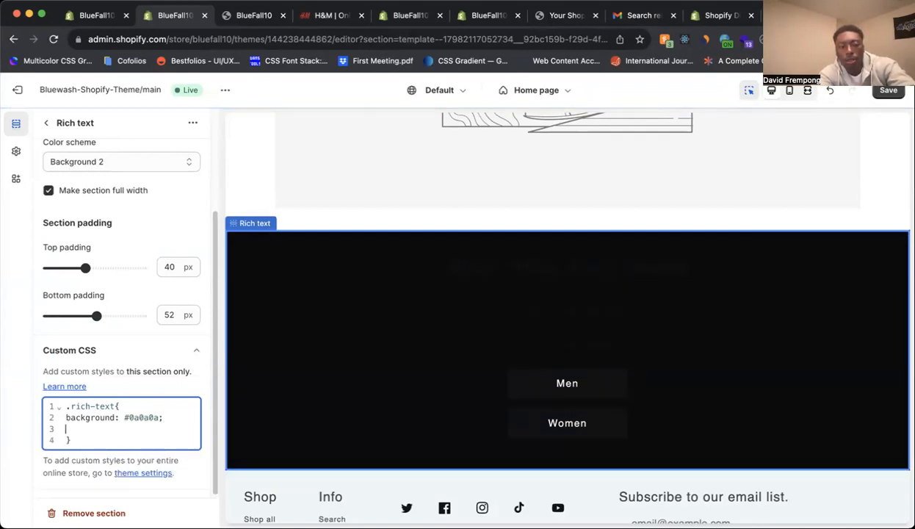
pyautogui.write('color: #')
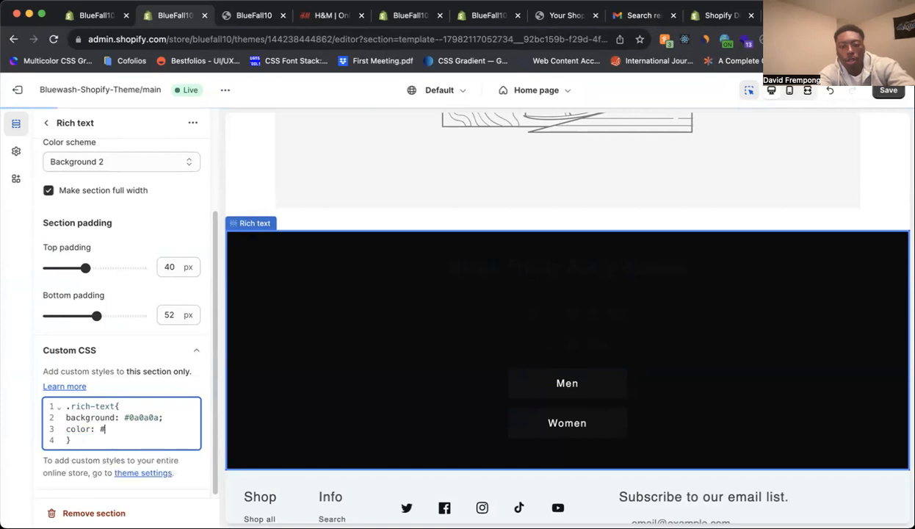
pyautogui.write('ffffff;')
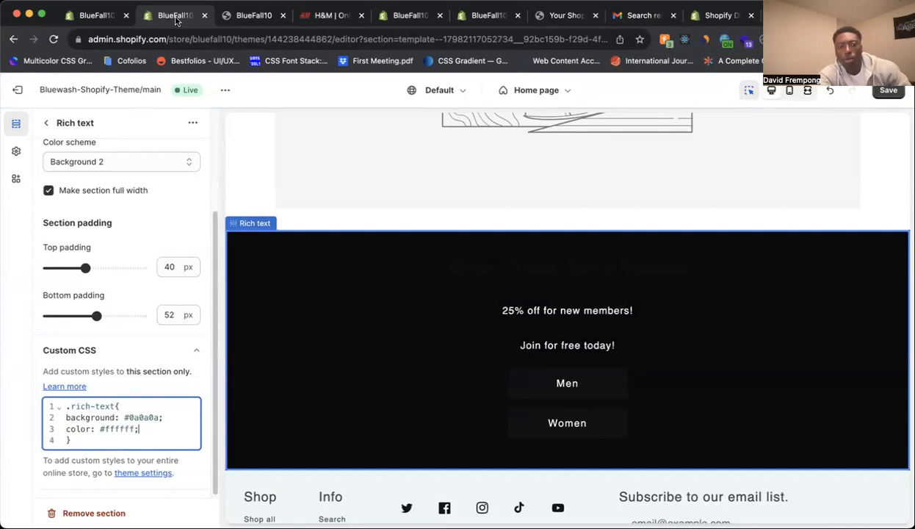
# Step: Compare the Black Friday section in the editor and the storefront preview with the H&M members banner
pyautogui.click(250, 15)
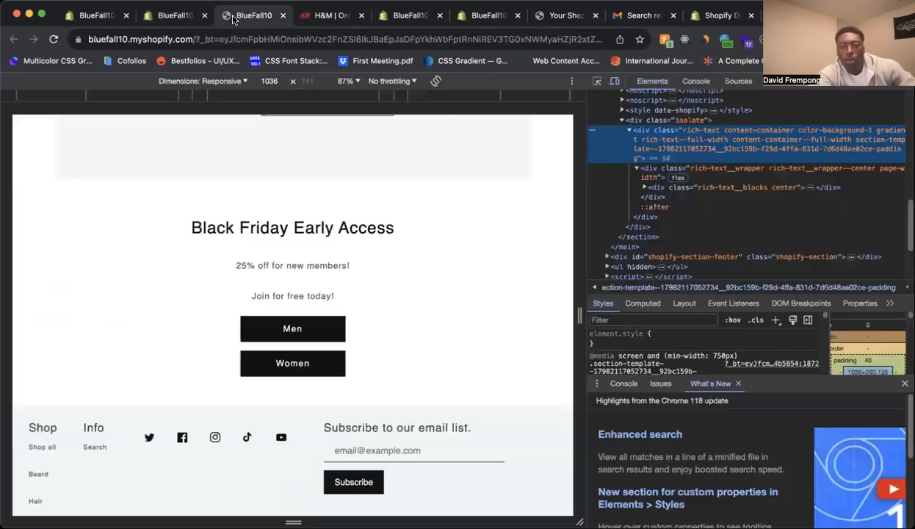
pyautogui.click(171, 15)
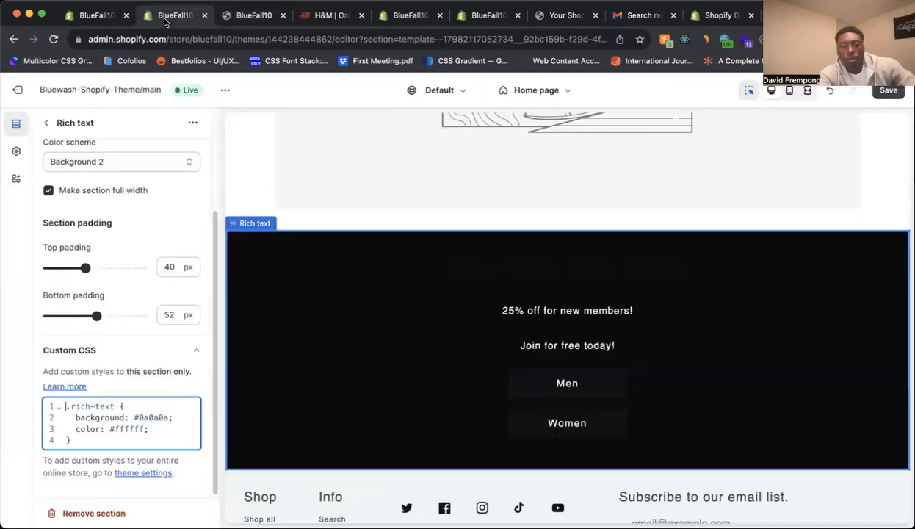
pyautogui.click(235, 20)
pyautogui.click(316, 21)
pyautogui.click(257, 22)
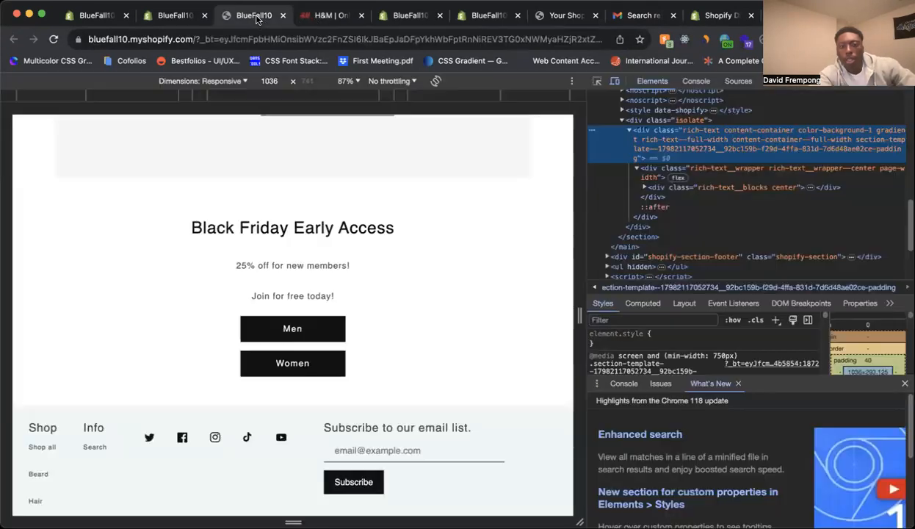
pyautogui.click(307, 19)
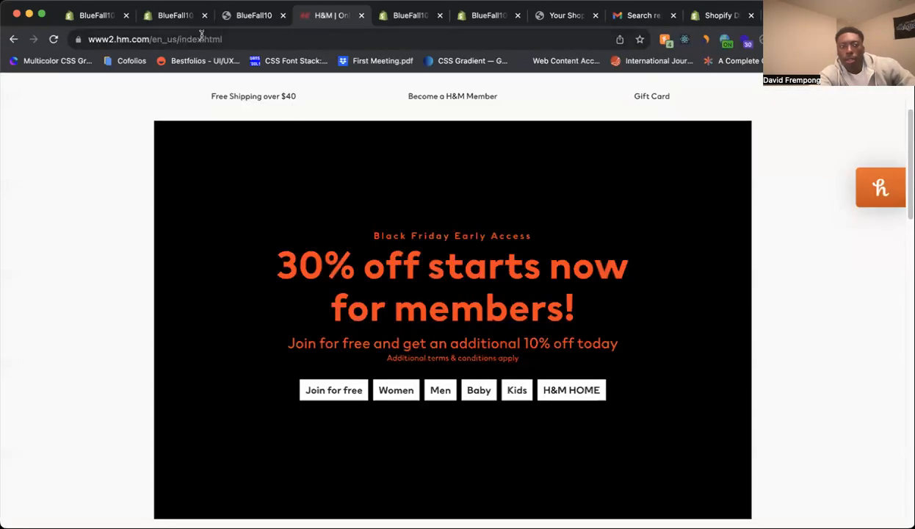
pyautogui.click(251, 19)
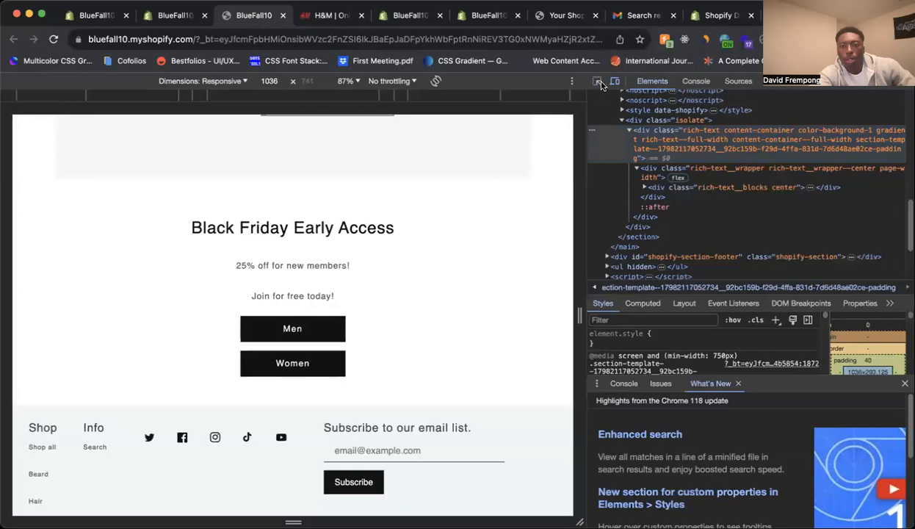
# Step: Save the section's styling changes in the theme editor and reload the storefront preview
pyautogui.click(53, 39)
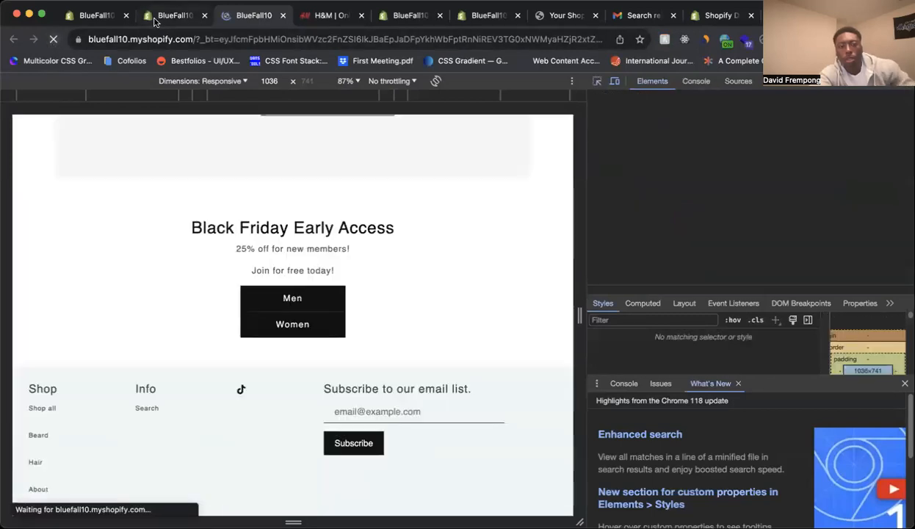
pyautogui.click(178, 10)
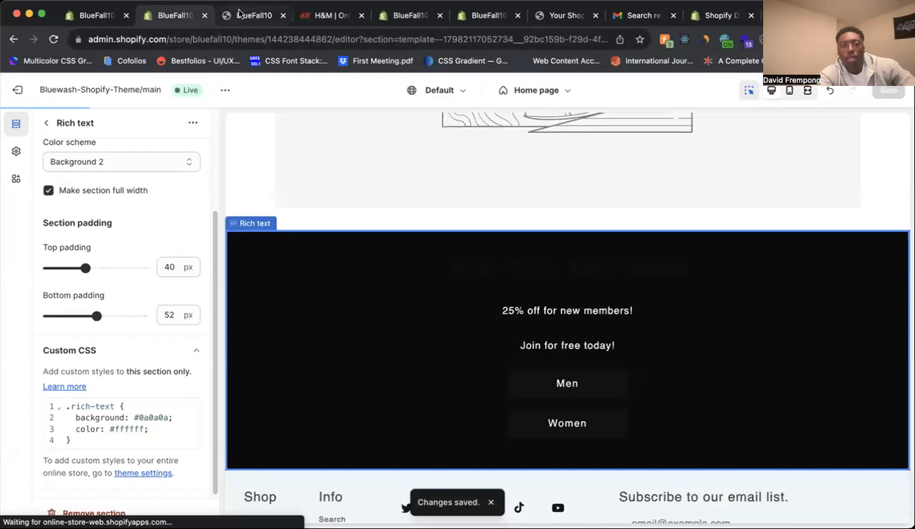
pyautogui.click(254, 15)
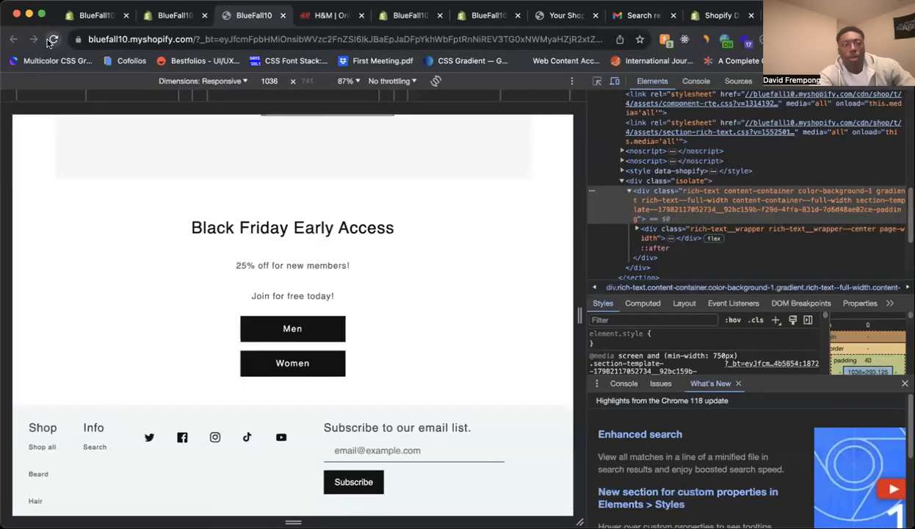
pyautogui.click(52, 40)
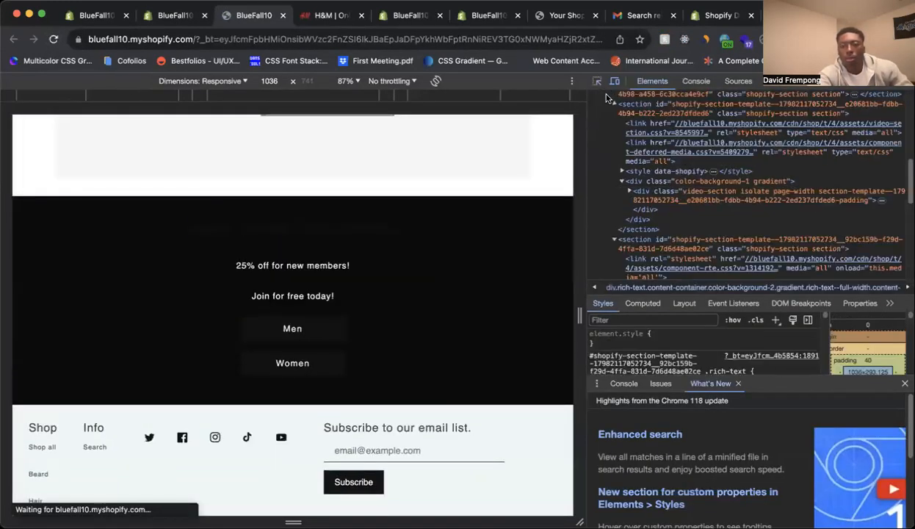
# Step: Inspect the 25% off text in the storefront preview, select its rich-text container and make room for its styles by closing the What's New drawer
pyautogui.click(597, 81)
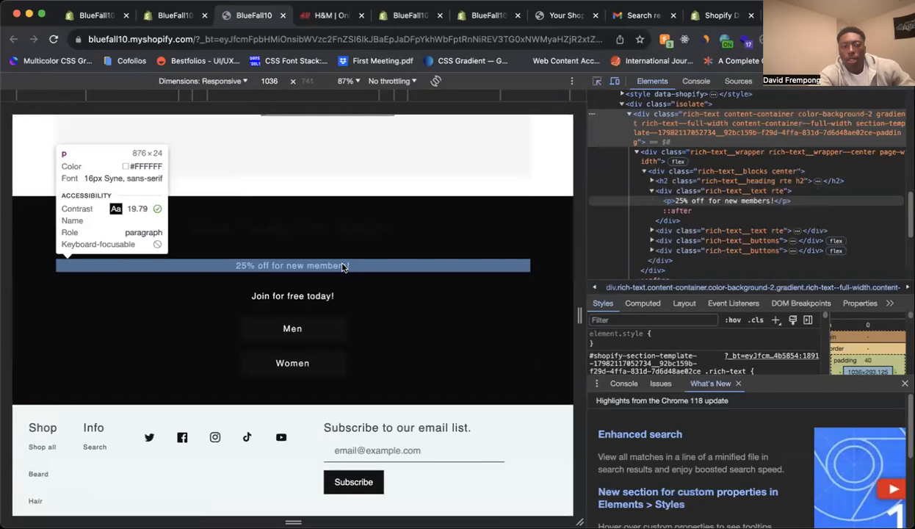
pyautogui.click(342, 266)
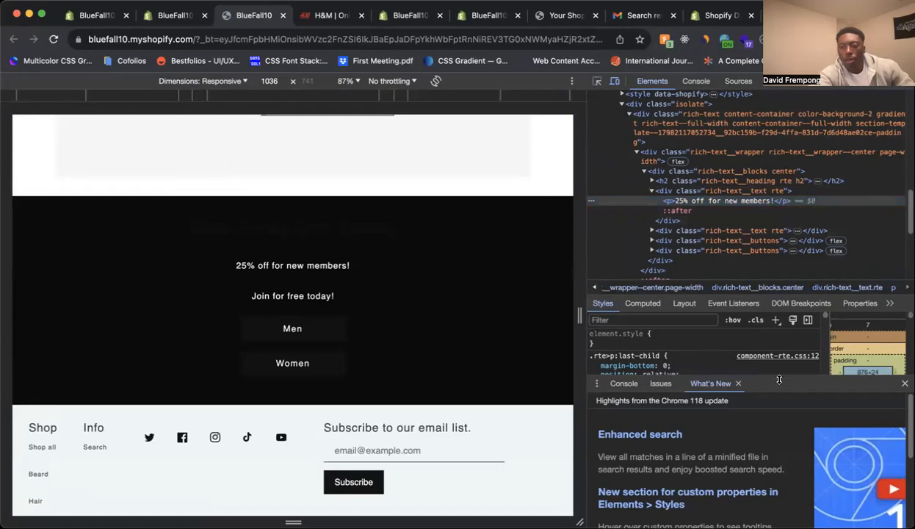
pyautogui.moveTo(779, 379); pyautogui.dragTo(779, 385)
pyautogui.click(702, 119)
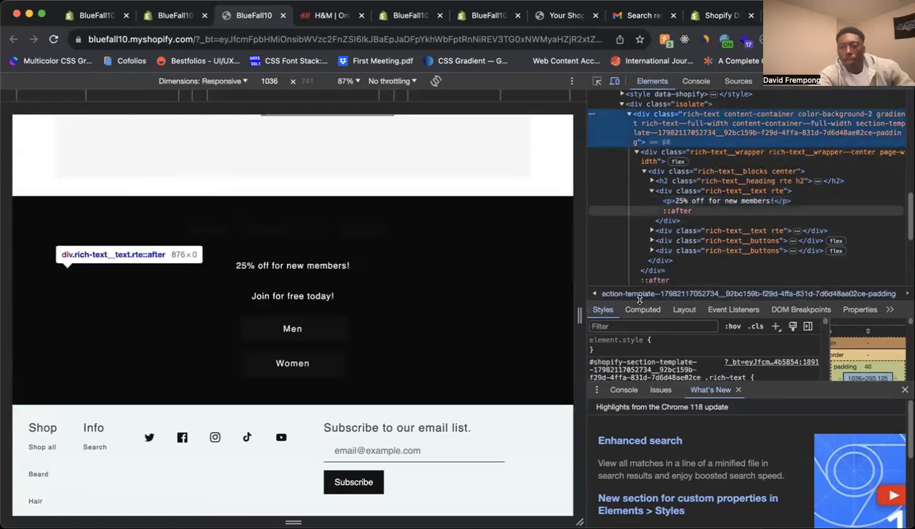
pyautogui.moveTo(782, 378); pyautogui.dragTo(794, 430)
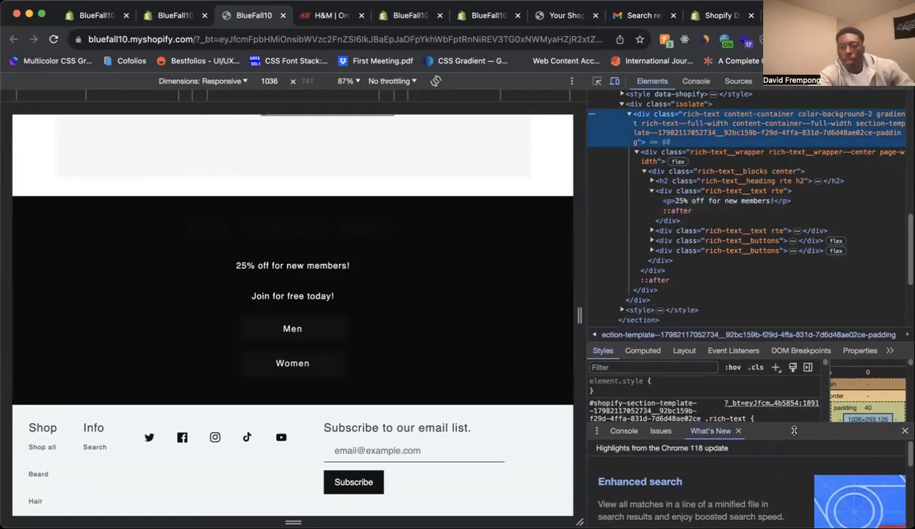
pyautogui.click(905, 431)
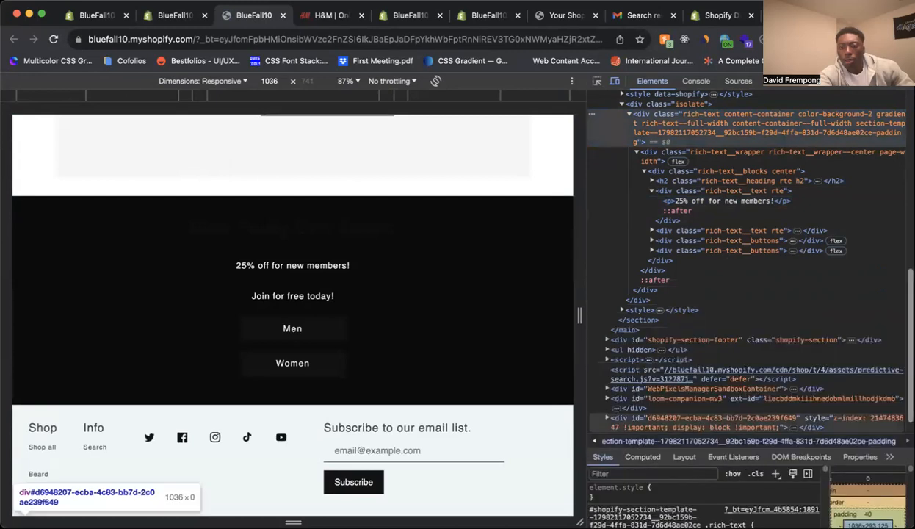
pyautogui.moveTo(851, 446); pyautogui.dragTo(820, 284)
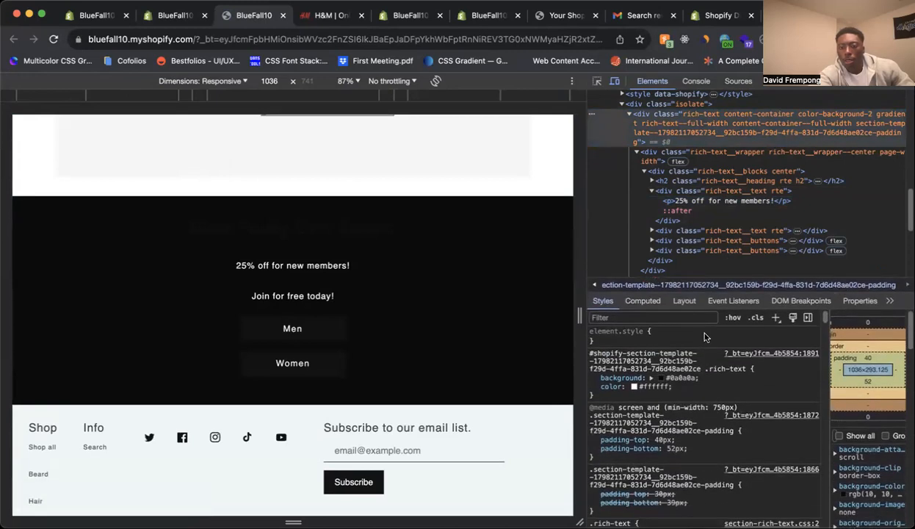
# Step: Try out text colors for the .rich-text rule in the inspector, pick light blue #b1c6ff and copy its hex code
pyautogui.click(635, 386)
pyautogui.click(700, 221)
pyautogui.moveTo(701, 221); pyautogui.dragTo(693, 169)
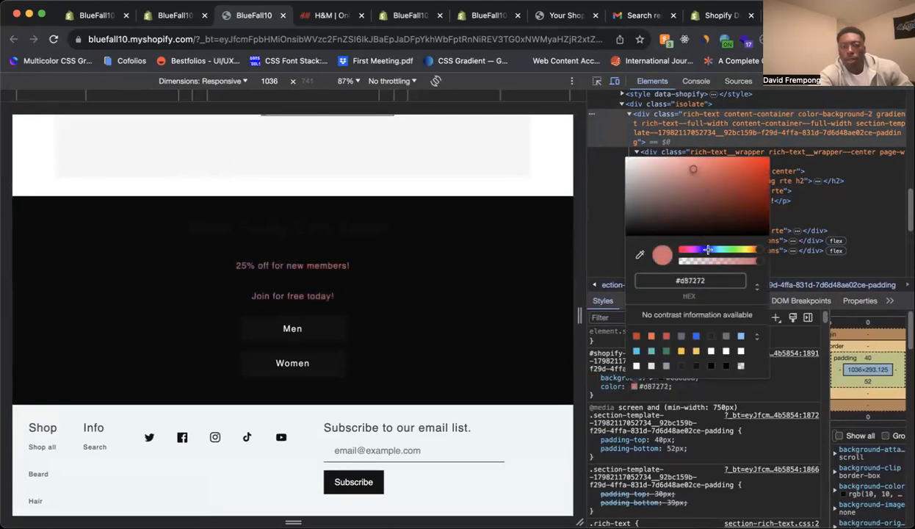
pyautogui.moveTo(707, 249); pyautogui.dragTo(727, 249)
pyautogui.moveTo(696, 176); pyautogui.dragTo(670, 146)
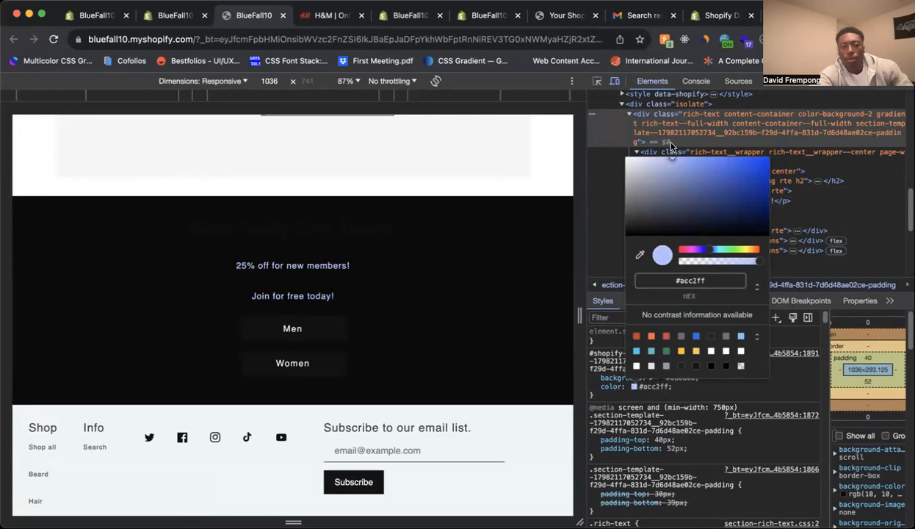
pyautogui.click(670, 280)
pyautogui.press('super+c')
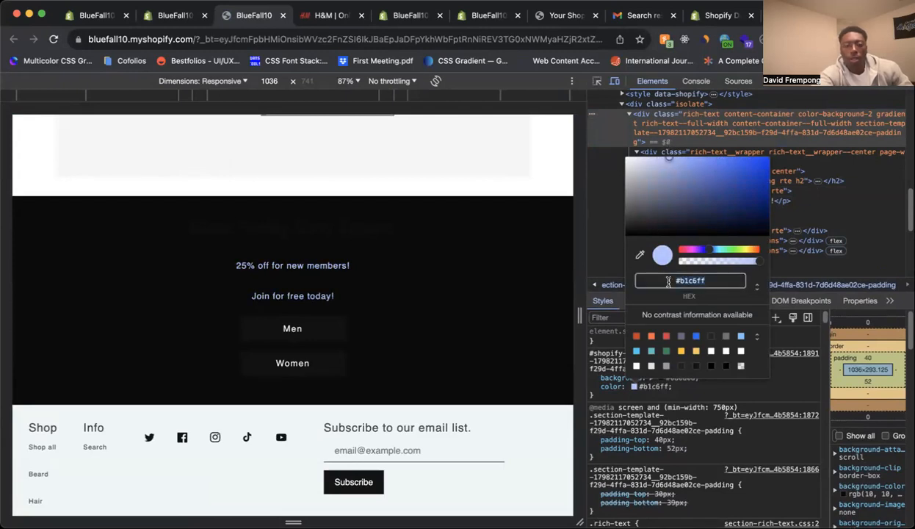
# Step: Set the .rich-text rule's text color to #b1c6ff in the section's custom CSS in the theme editor
pyautogui.click(170, 15)
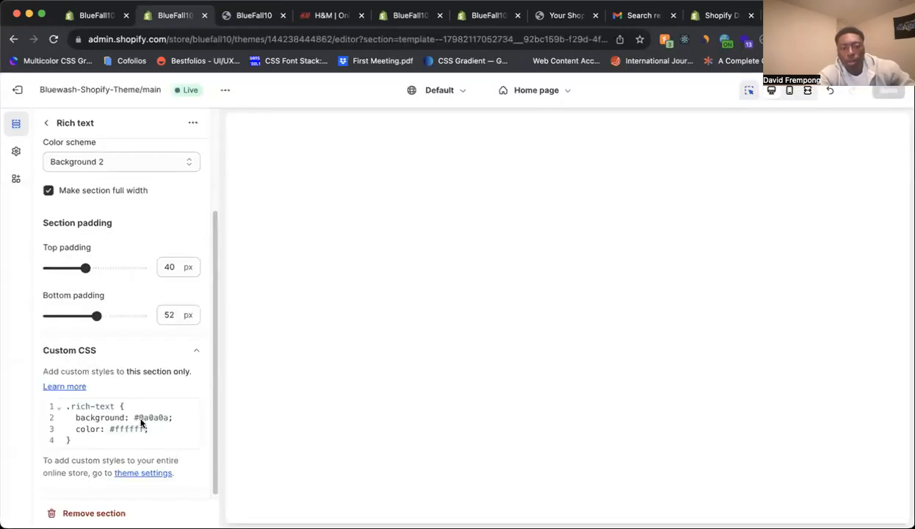
pyautogui.moveTo(153, 429); pyautogui.dragTo(117, 428)
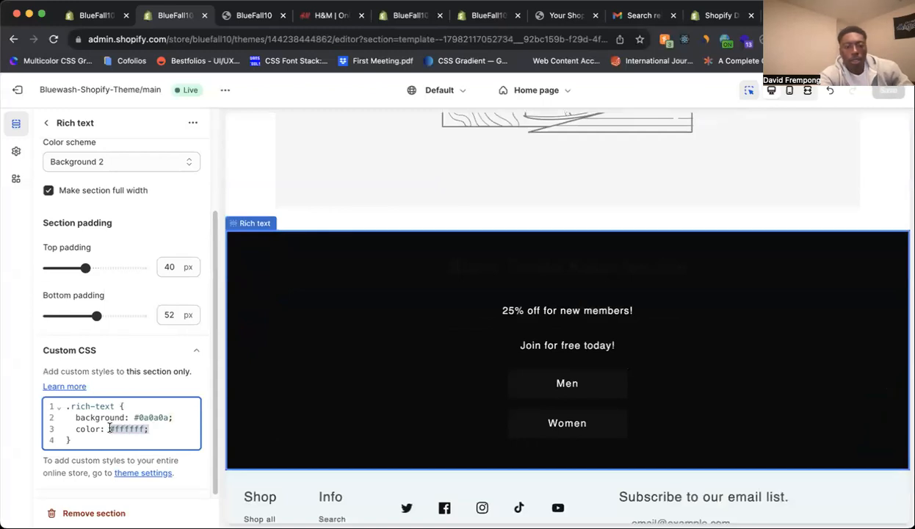
pyautogui.press('super+v')
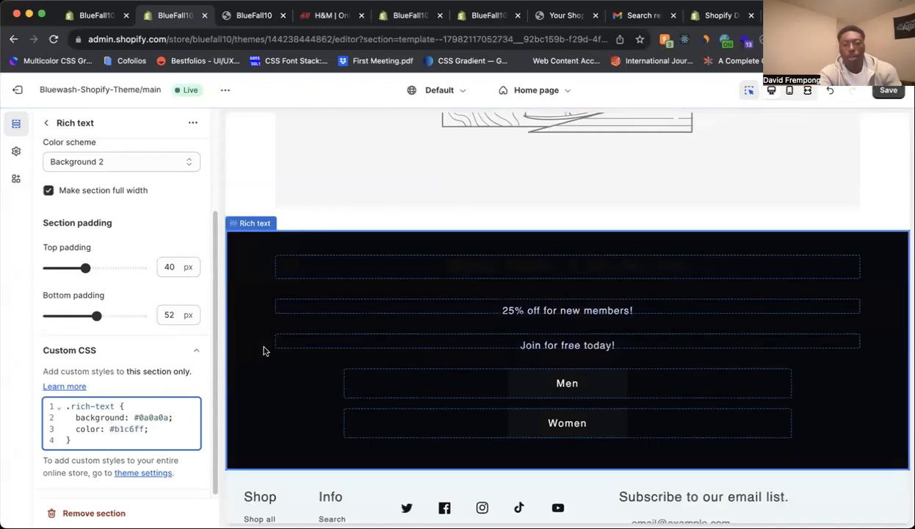
# Step: Check the Black Friday heading block's settings and reopen the parent section's custom CSS, adding blank lines below the .rich-text rule
pyautogui.click(481, 272)
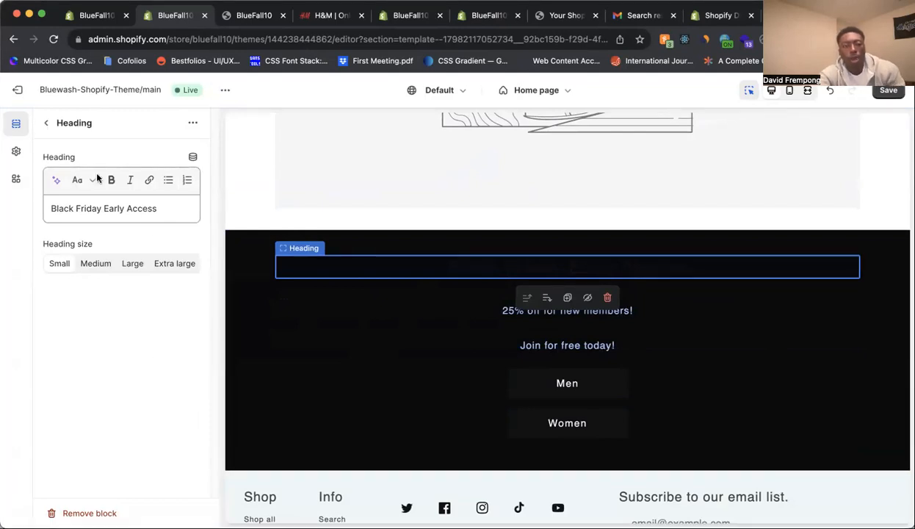
pyautogui.click(47, 122)
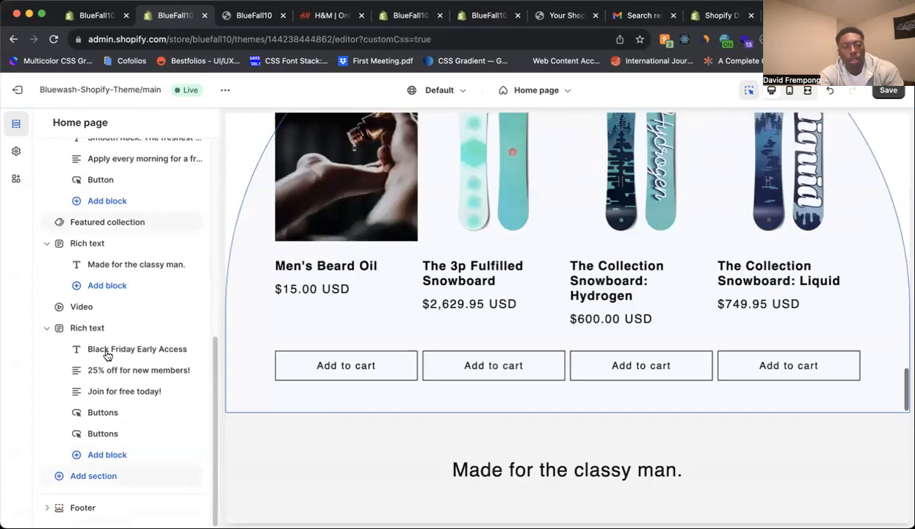
pyautogui.click(102, 327)
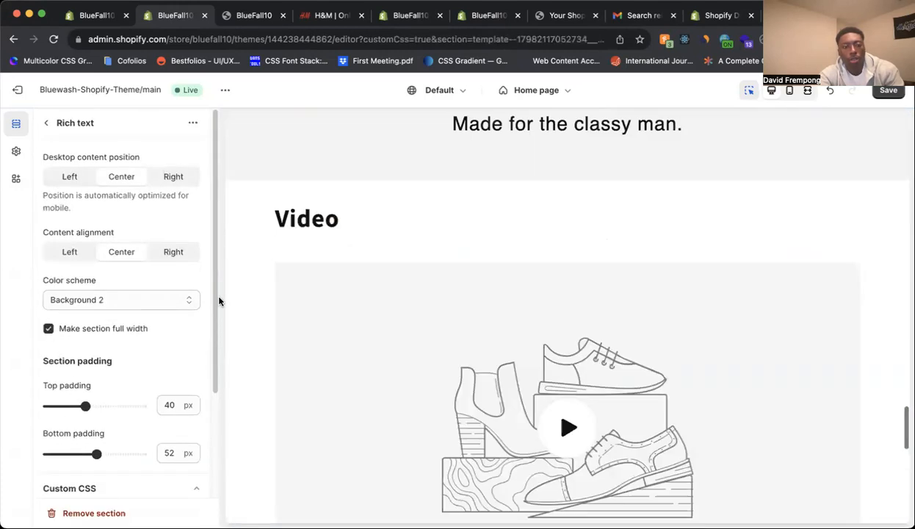
pyautogui.scroll(-4, 209, 423)
pyautogui.click(118, 438)
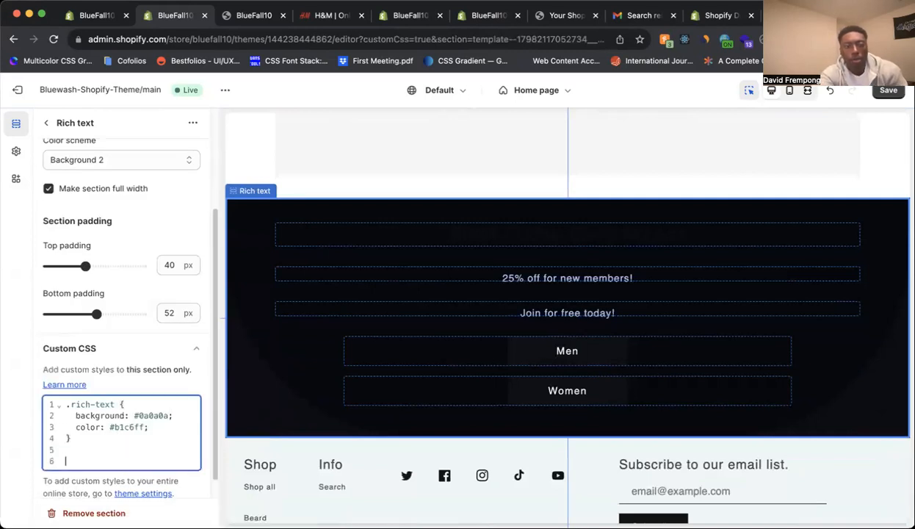
# Step: Inspect the Black Friday Early Access heading in the storefront preview to identify which element holds its text
pyautogui.click(250, 17)
pyautogui.press('super+alt+i')
pyautogui.click(596, 81)
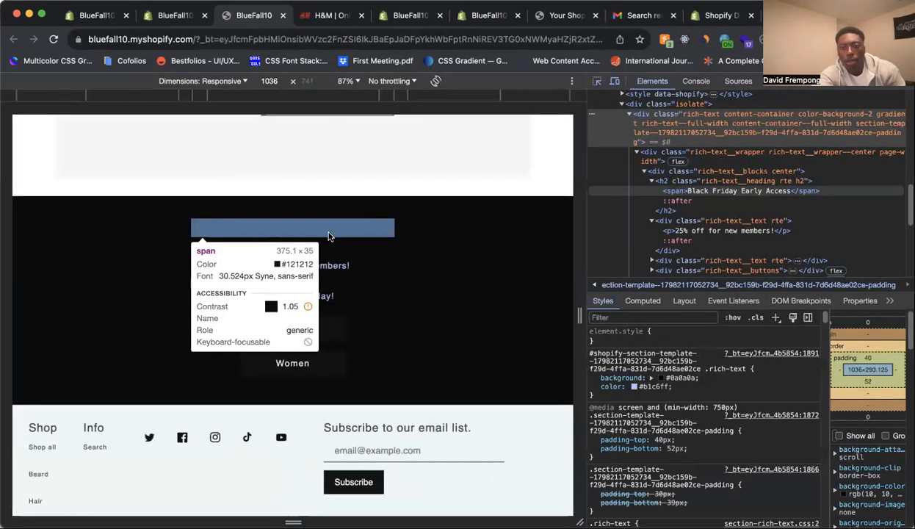
# Step: Add a span rule to the section's custom CSS and copy the color: #b1c6ff; declaration into it
pyautogui.click(173, 14)
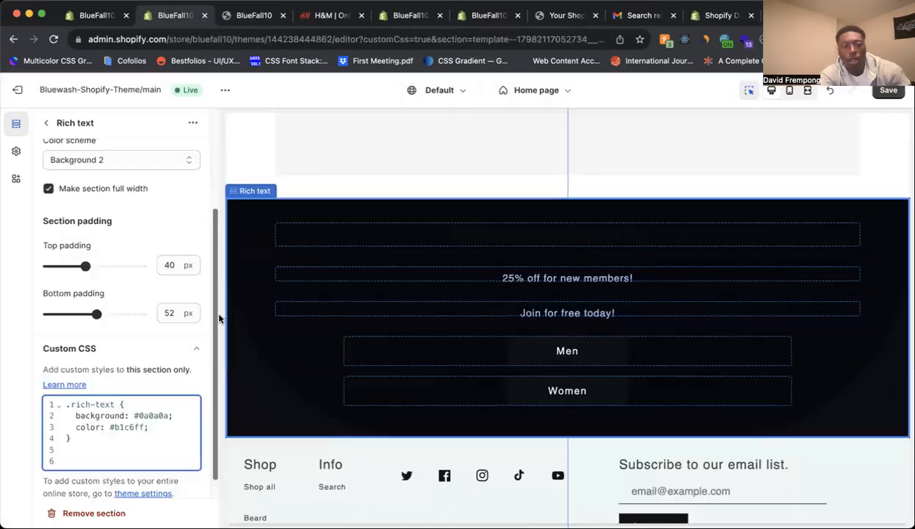
pyautogui.write('span')
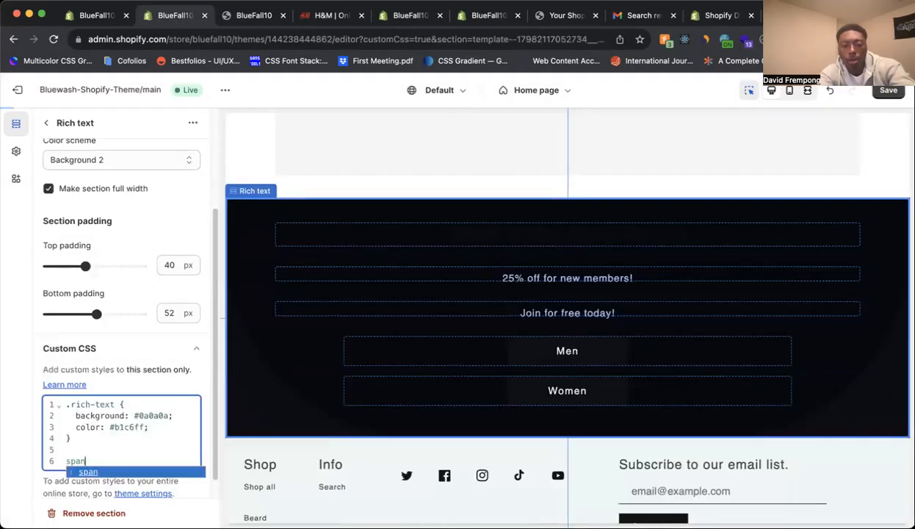
pyautogui.write('{')
pyautogui.press('Return')
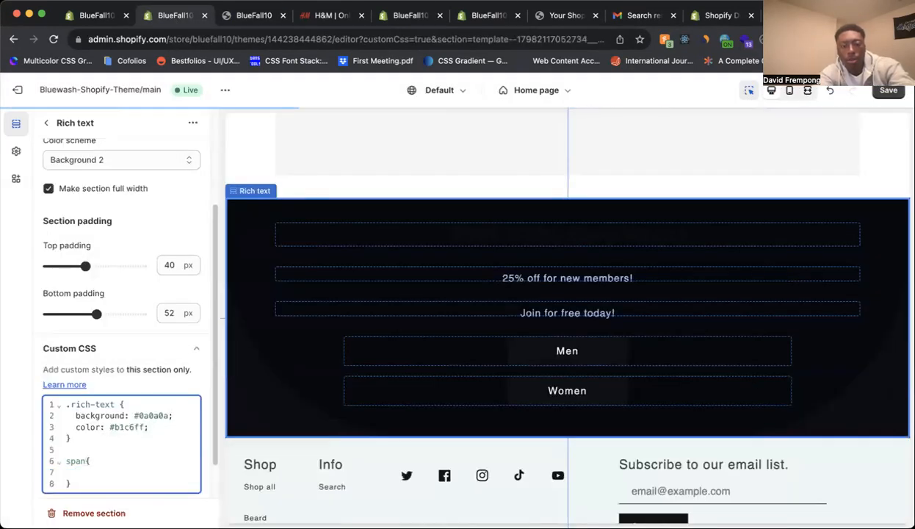
pyautogui.moveTo(148, 427); pyautogui.dragTo(74, 427)
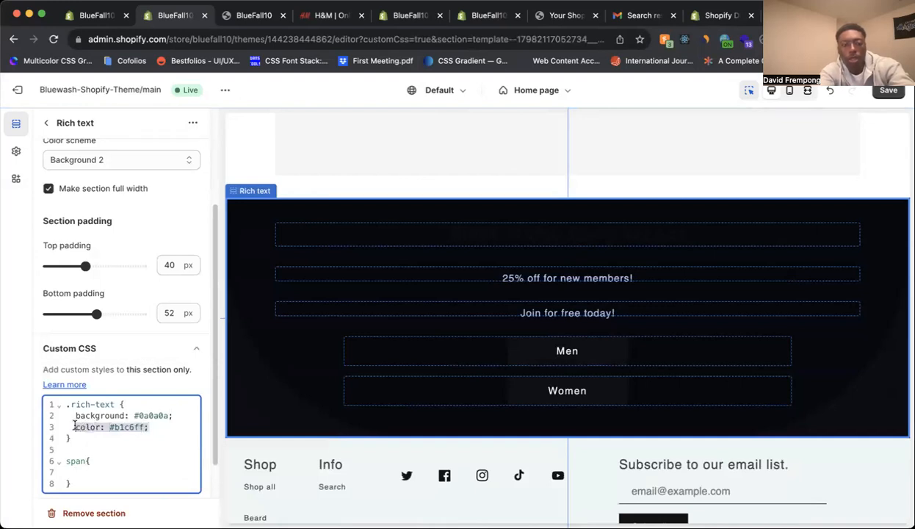
pyautogui.hotkey('ctrl', 'c')
pyautogui.click(90, 469)
pyautogui.hotkey('ctrl', 'v')
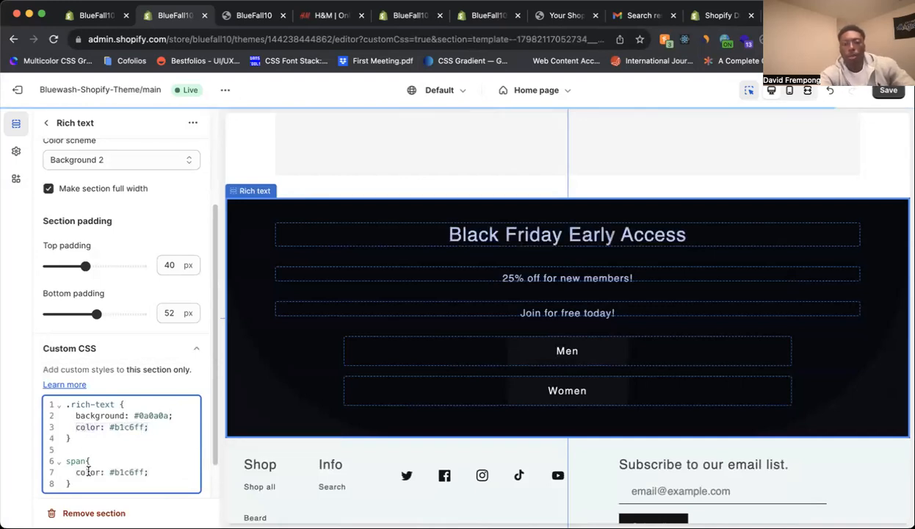
# Step: Compare the heading in the storefront preview with the text sizes in H&M's Black Friday banner
pyautogui.click(250, 17)
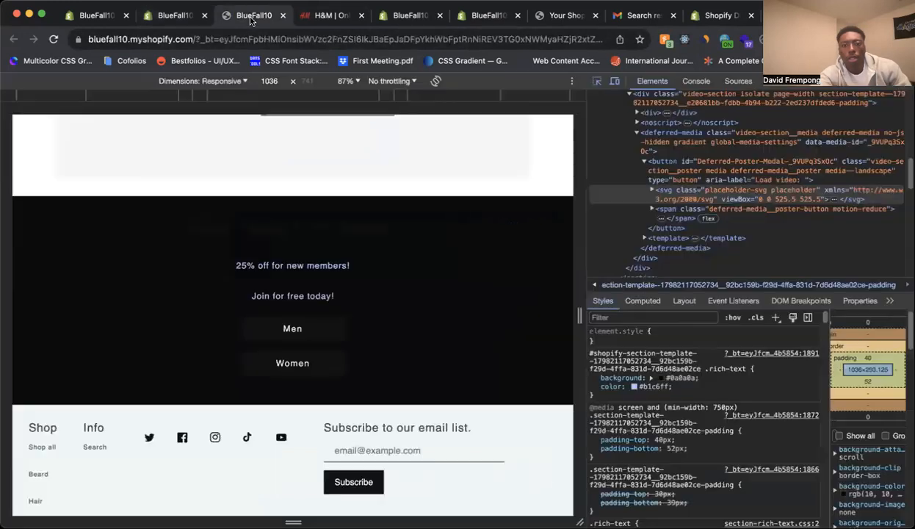
pyautogui.click(320, 21)
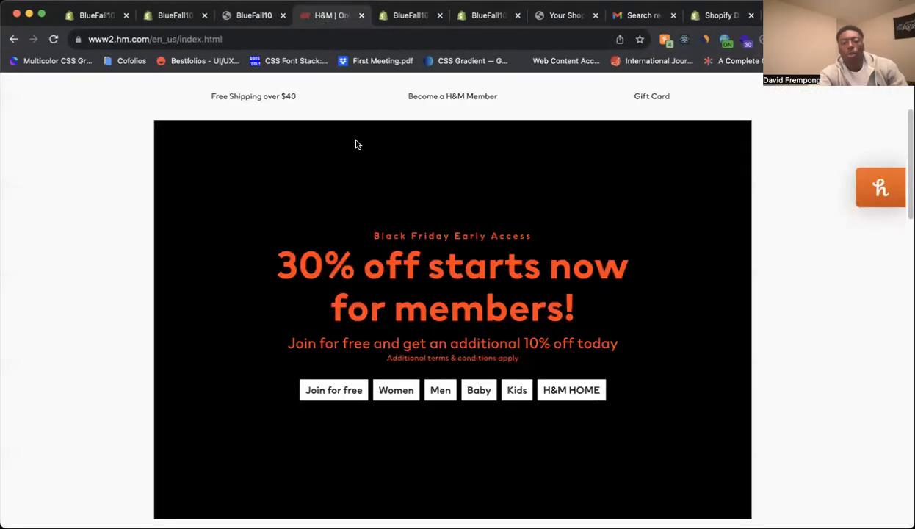
pyautogui.click(255, 16)
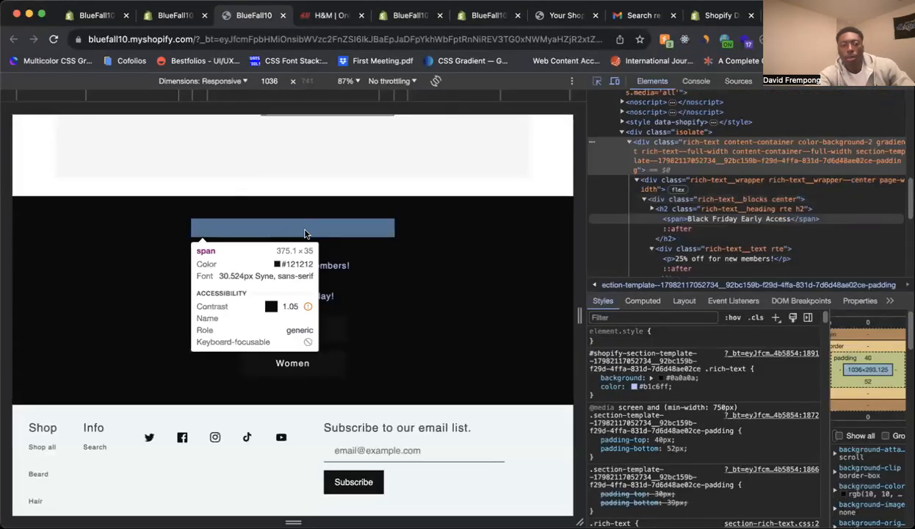
# Step: Add a 20px font size declaration on a new line in the span rule of the section's custom CSS
pyautogui.click(176, 15)
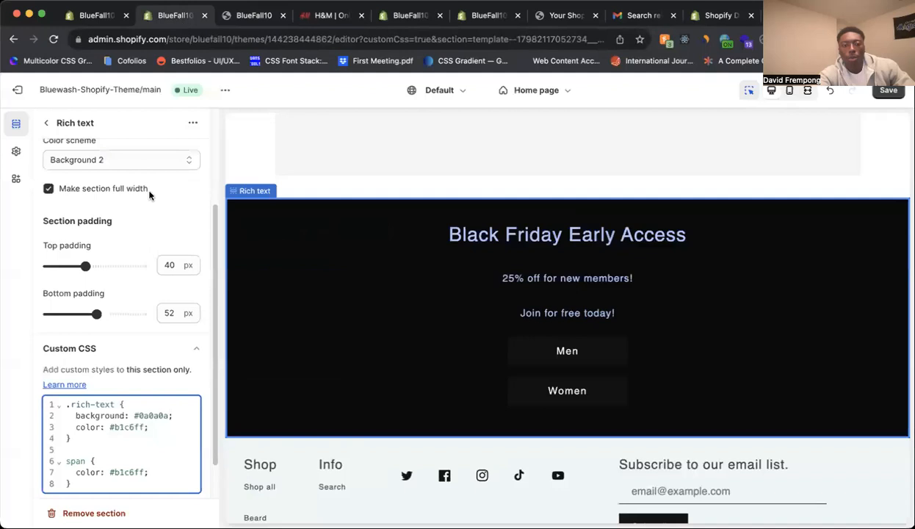
pyautogui.click(163, 471)
pyautogui.press('Return')
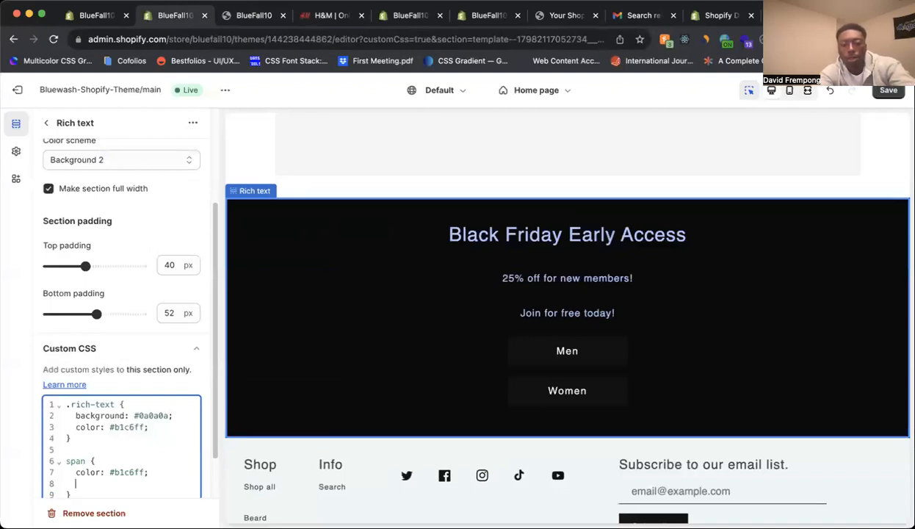
pyautogui.write('font-s')
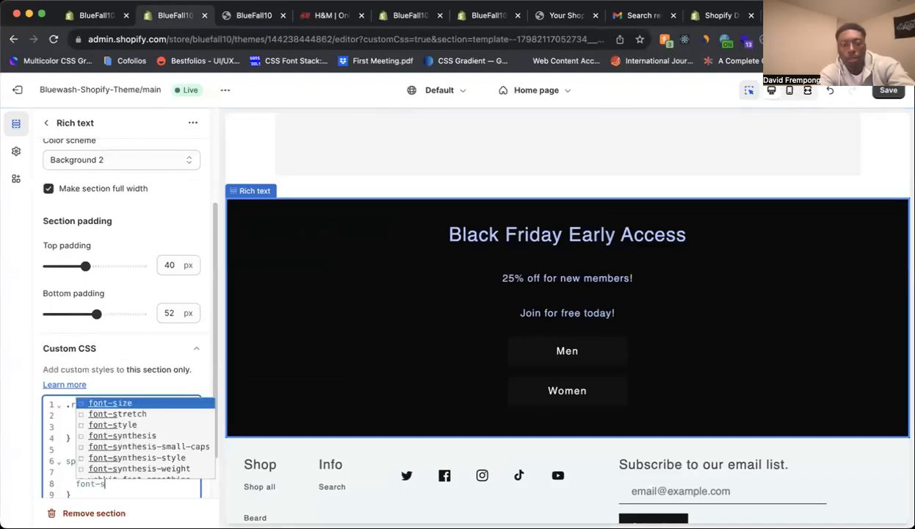
pyautogui.write('ize: 20px;')
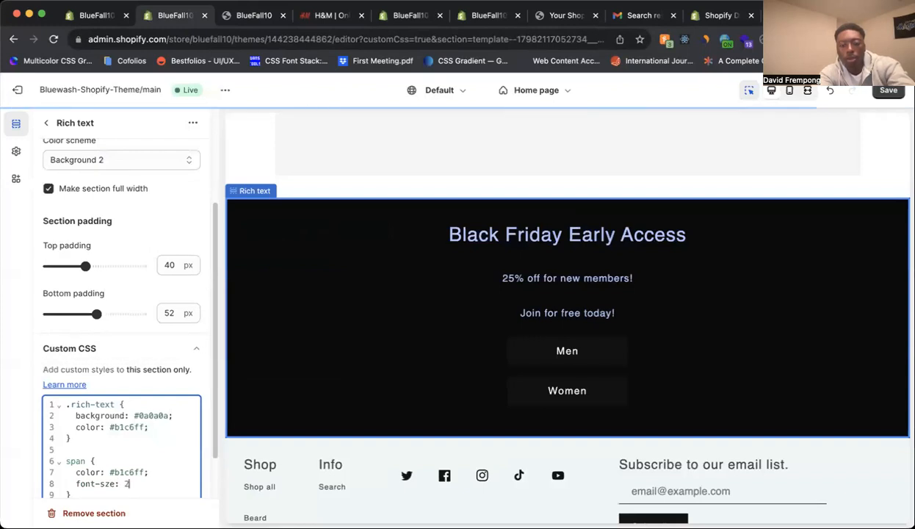
# Step: Inspect the 25% off paragraph in the storefront preview and examine the class names of its container and the heading
pyautogui.click(242, 14)
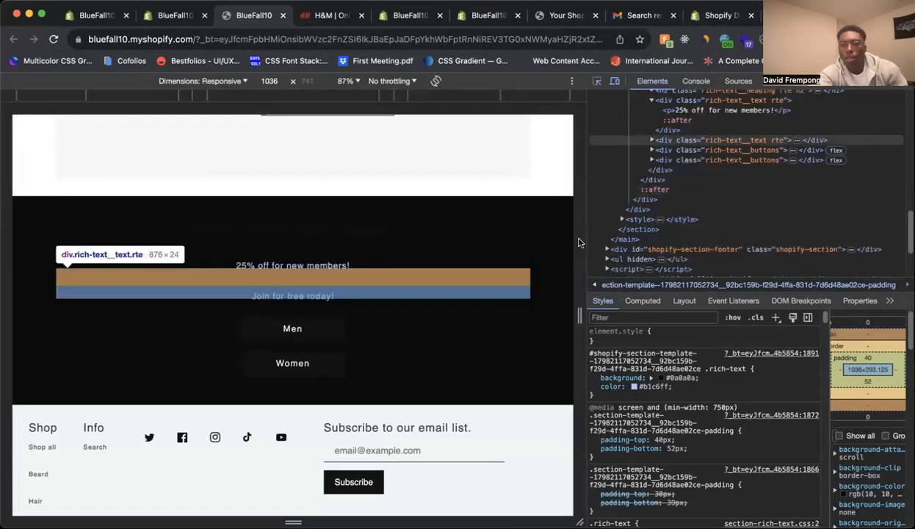
pyautogui.click(301, 268)
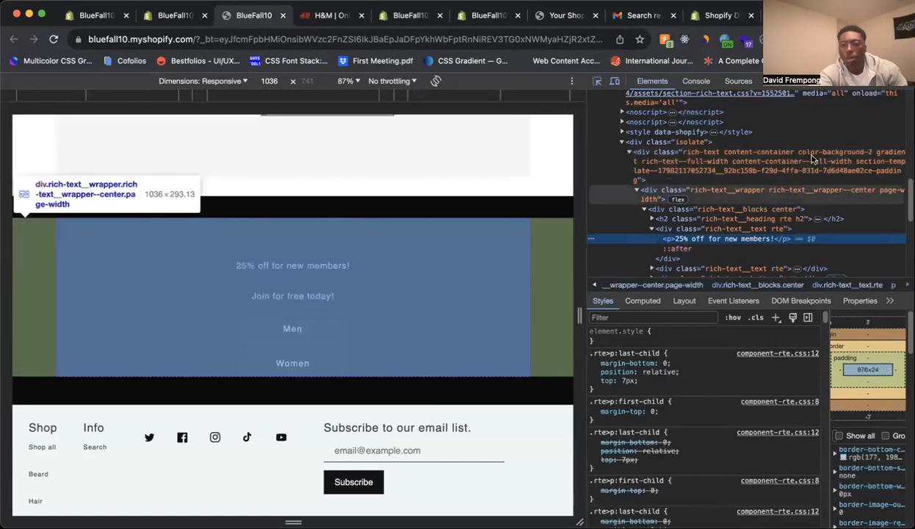
pyautogui.click(752, 229)
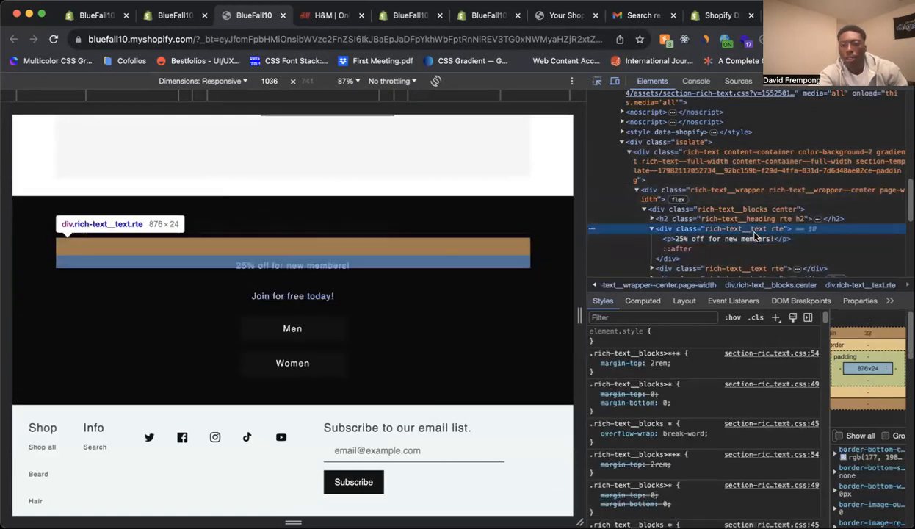
pyautogui.doubleClick(768, 229)
pyautogui.click(768, 229)
pyautogui.moveTo(768, 229); pyautogui.dragTo(705, 232)
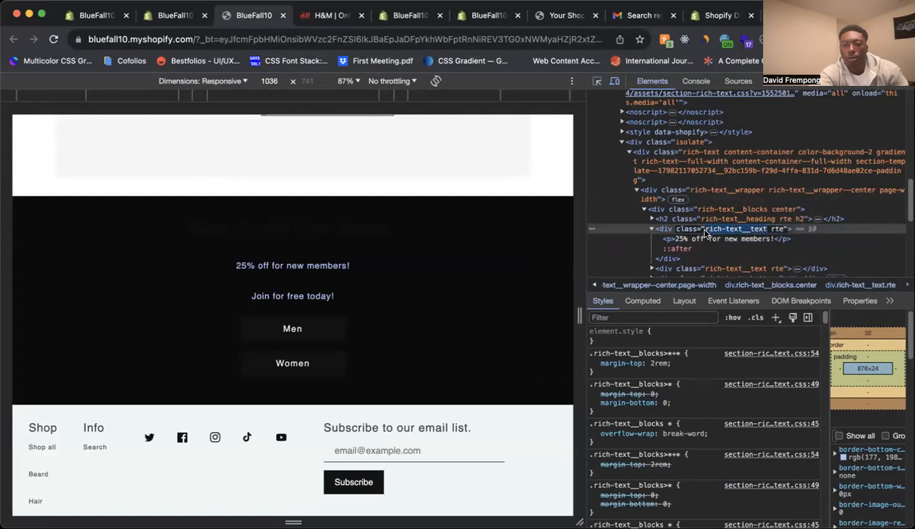
pyautogui.click(766, 220)
# Step: Add an empty .rich-text__text rule below the span rule in the section's custom CSS and correct the span rule's misspelled property to font-size
pyautogui.click(166, 15)
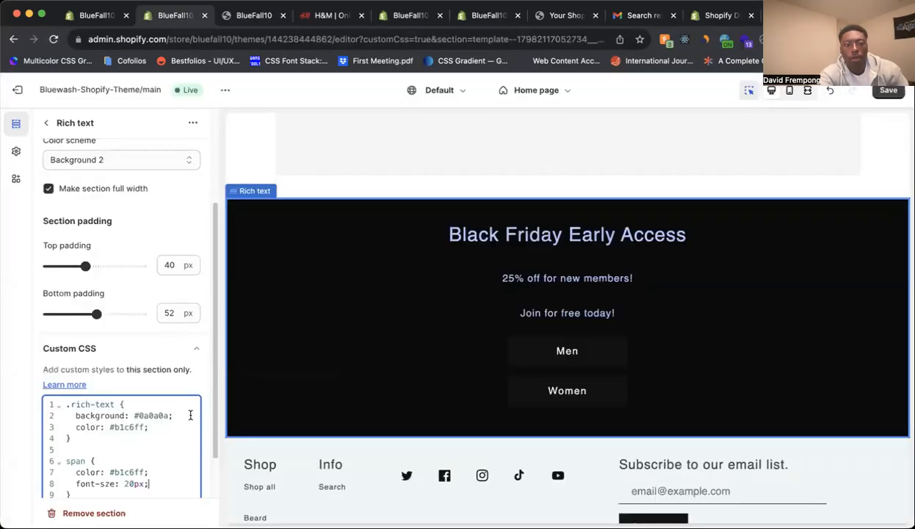
pyautogui.scroll(-2, 222, 414)
pyautogui.click(169, 418)
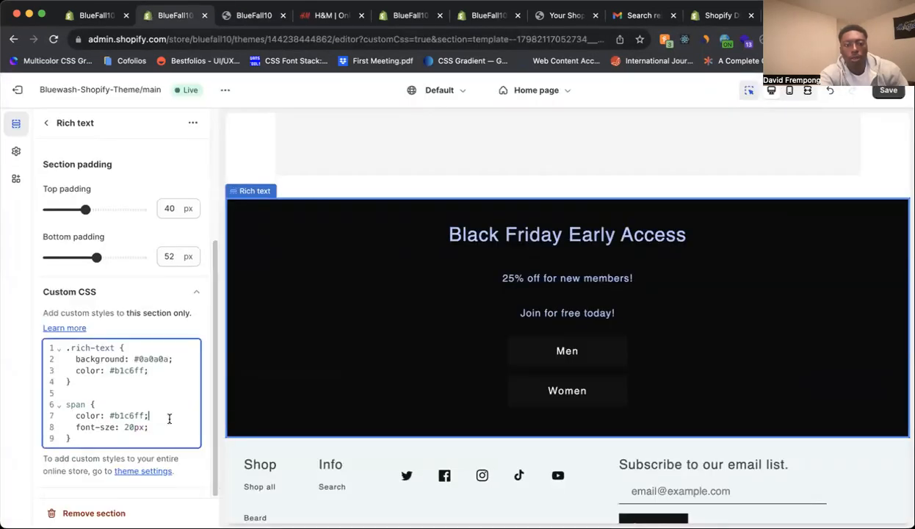
pyautogui.click(139, 435)
pyautogui.press('Return')
pyautogui.press('Return')
pyautogui.write('.rich-text__text')
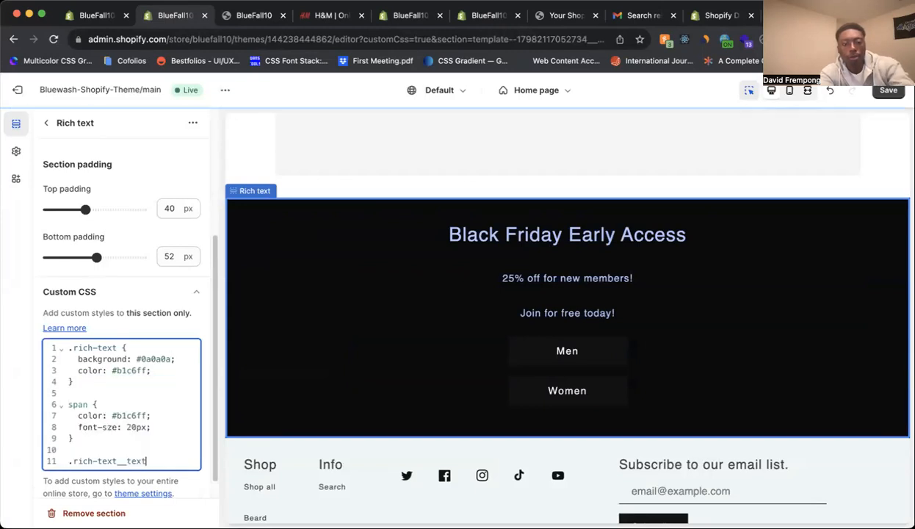
pyautogui.write('{')
pyautogui.press('Return')
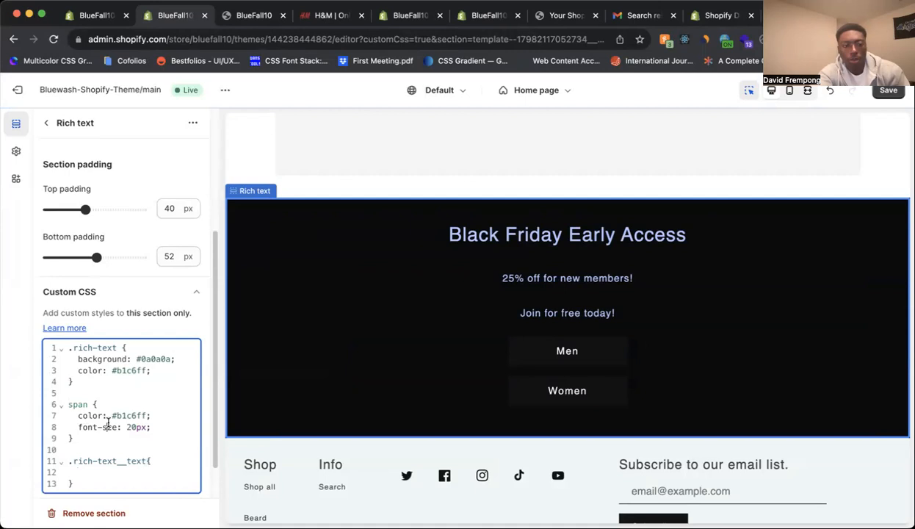
pyautogui.write('i')
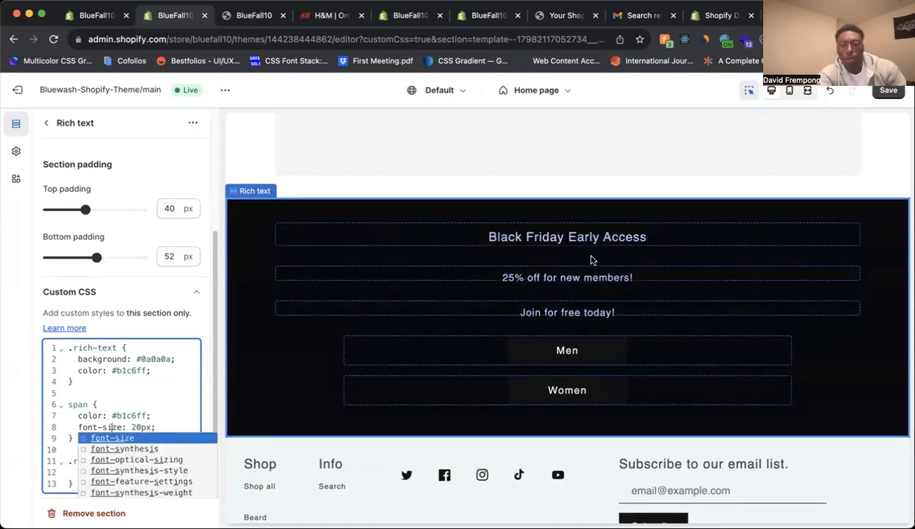
pyautogui.click(127, 400)
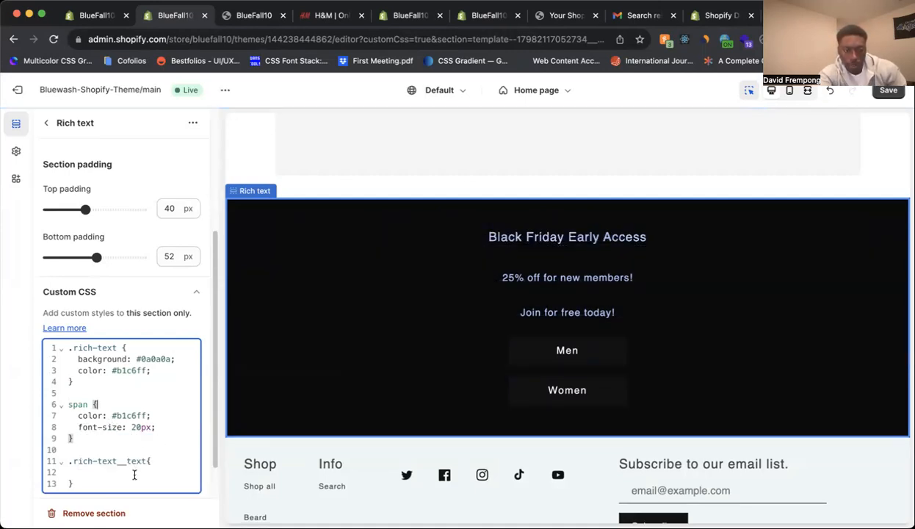
# Step: Add a 60px font size declaration to the .rich-text__text rule in the section's custom CSS
pyautogui.moveTo(212, 437); pyautogui.dragTo(213, 461)
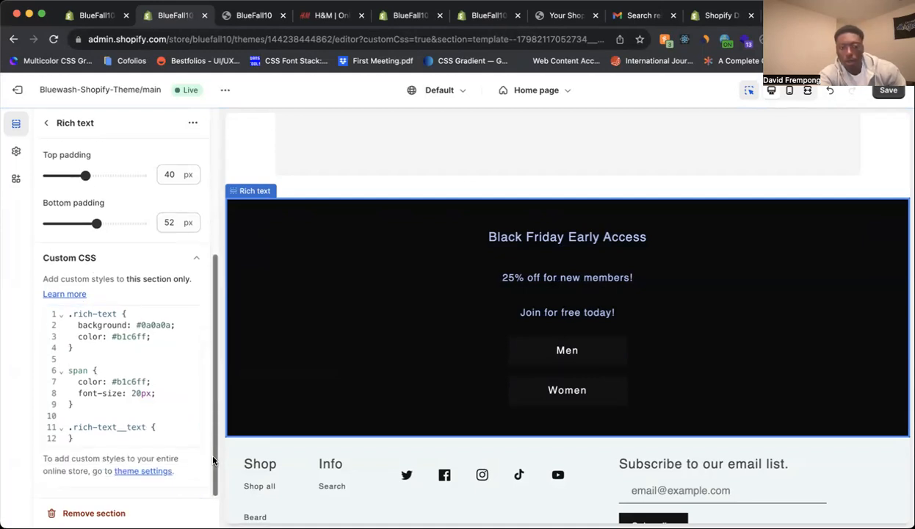
pyautogui.click(169, 426)
pyautogui.press('Return')
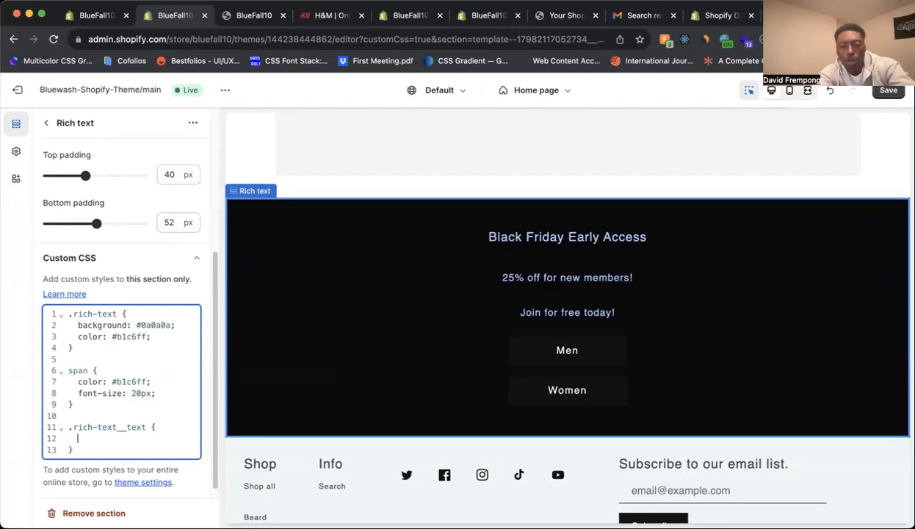
pyautogui.write('font-si')
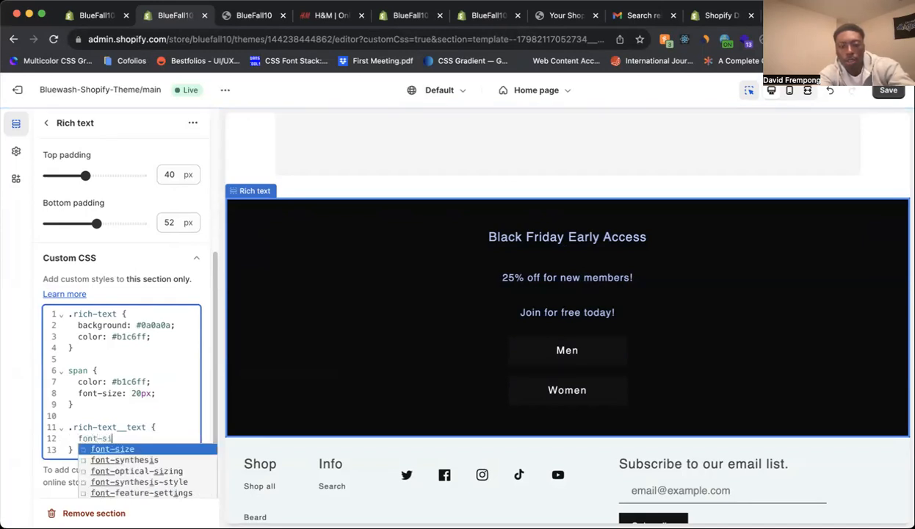
pyautogui.write('ze: 60px')
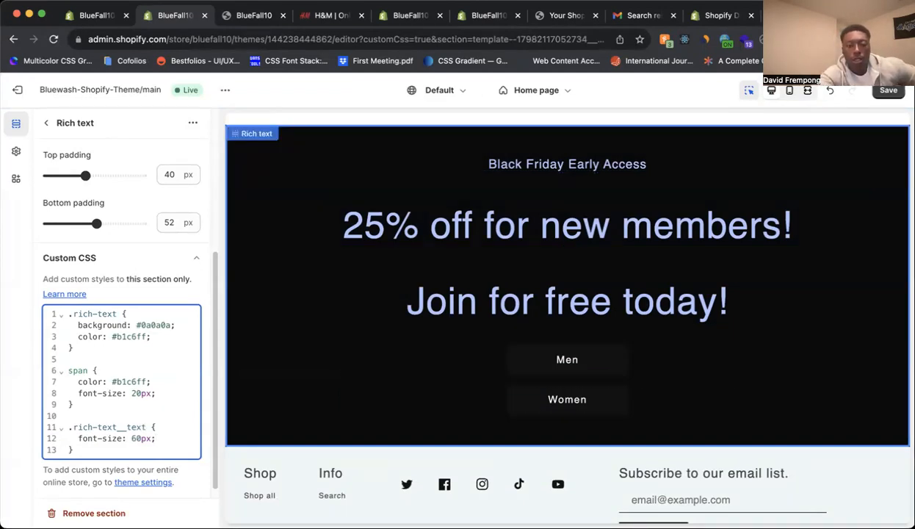
# Step: Try to restrict the .rich-text__text rule to the first paragraph with ::first-child, and remove that suffix again
pyautogui.write('::f')
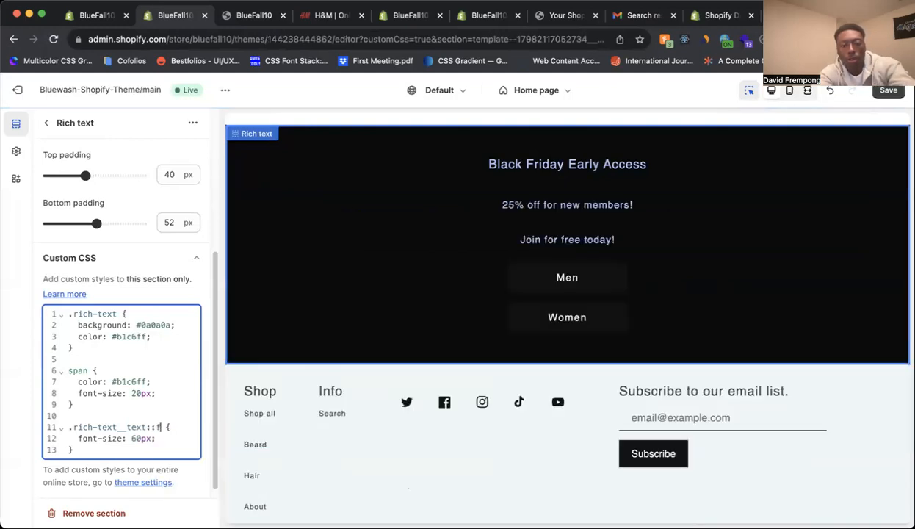
pyautogui.press('BackSpace')
pyautogui.press('BackSpace')
pyautogui.press('BackSpace')
pyautogui.press('BackSpace')
pyautogui.write('irst-child')
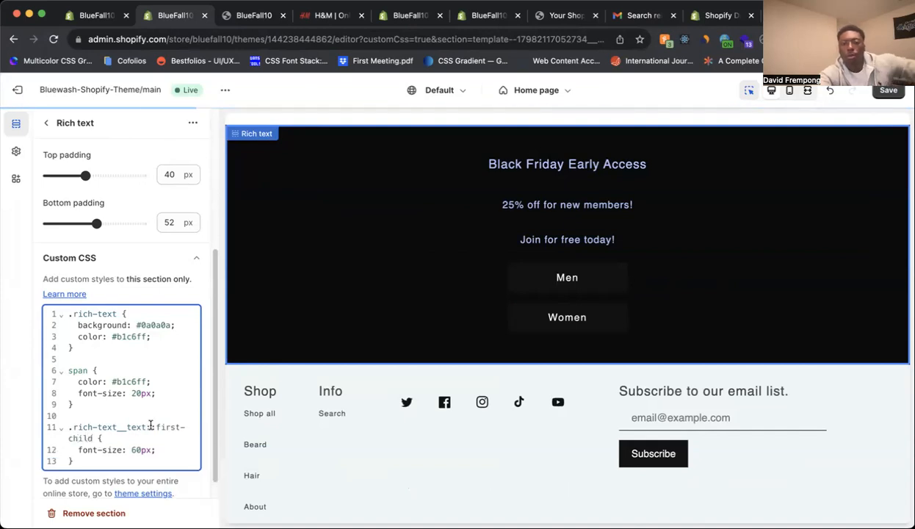
pyautogui.moveTo(92, 438); pyautogui.dragTo(152, 427)
pyautogui.press('BackSpace')
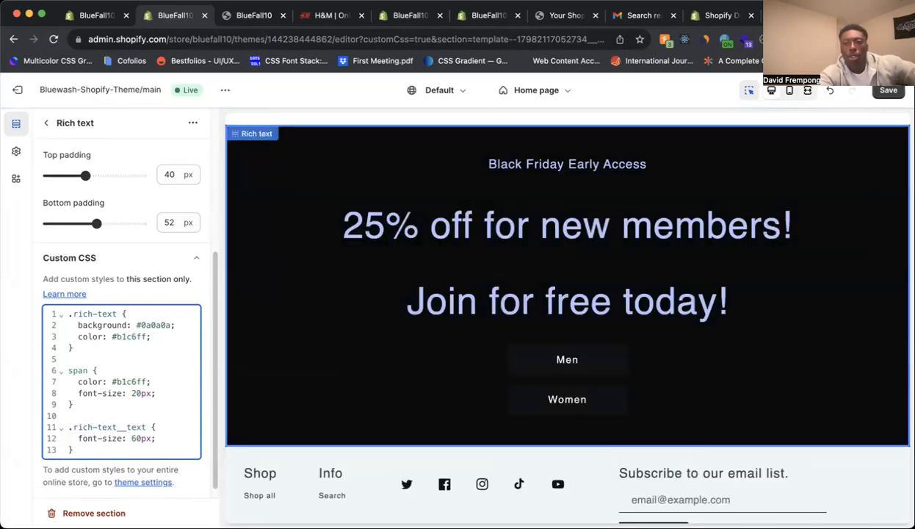
# Step: Search Google for "target first child css" in a new tab and look up the selector syntax on the MDN :first-child page
pyautogui.press('super+t')
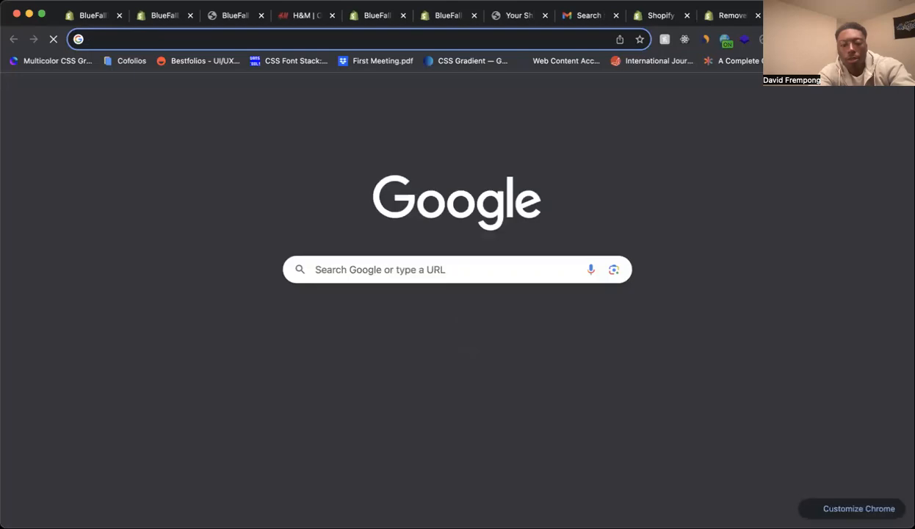
pyautogui.write('target first child')
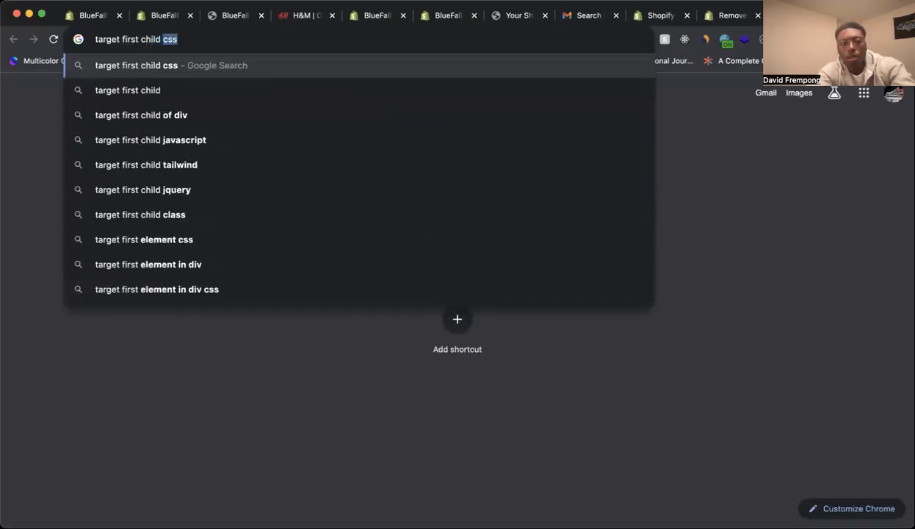
pyautogui.press('Return')
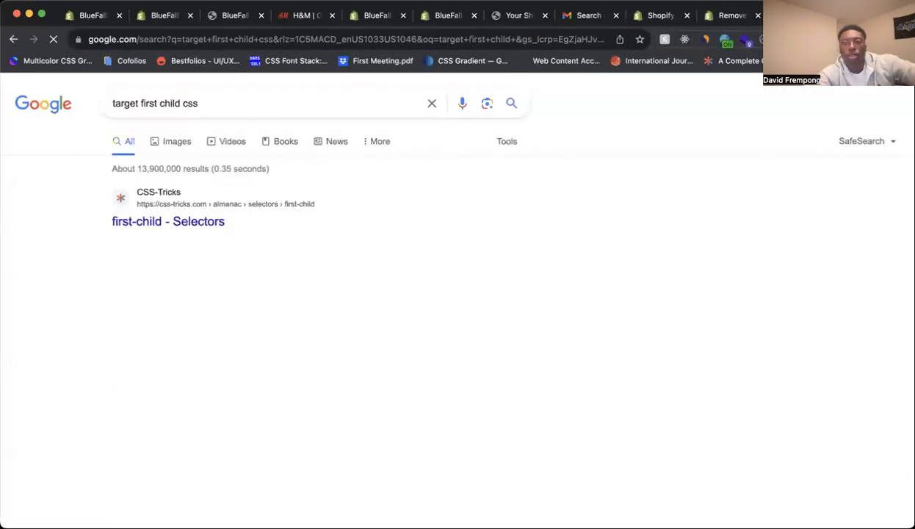
pyautogui.moveTo(609, 20); pyautogui.dragTo(229, 19)
pyautogui.scroll(-2, 316, 294)
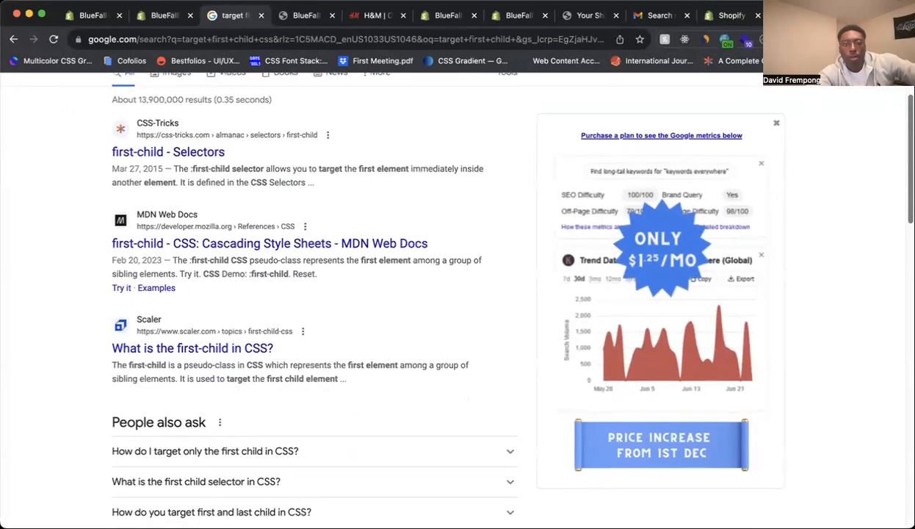
pyautogui.click(397, 245)
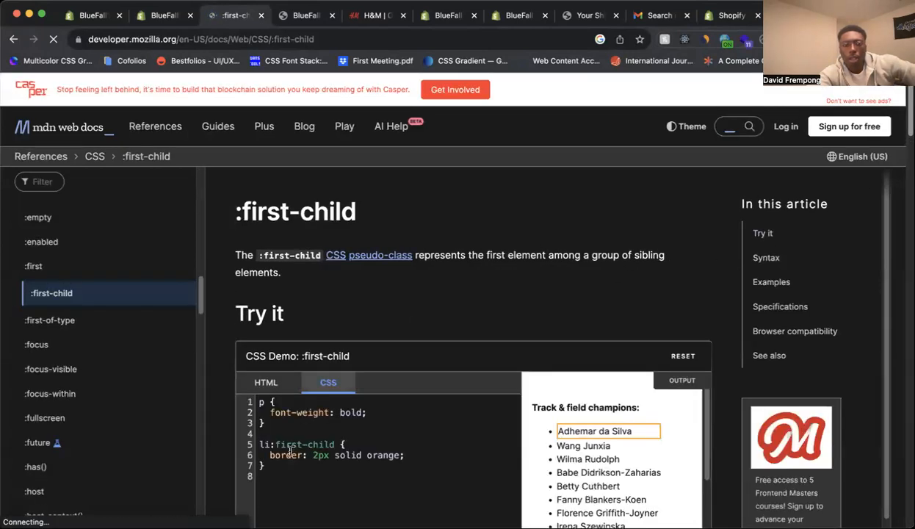
# Step: Try the :first-child pseudo-class on the .rich-text__text selector in the theme editor's custom CSS
pyautogui.click(160, 15)
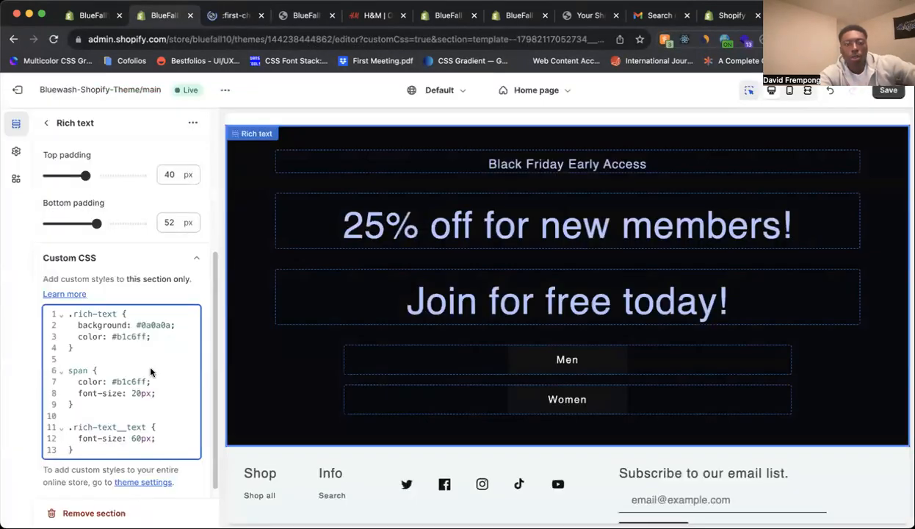
pyautogui.click(146, 427)
pyautogui.write(':')
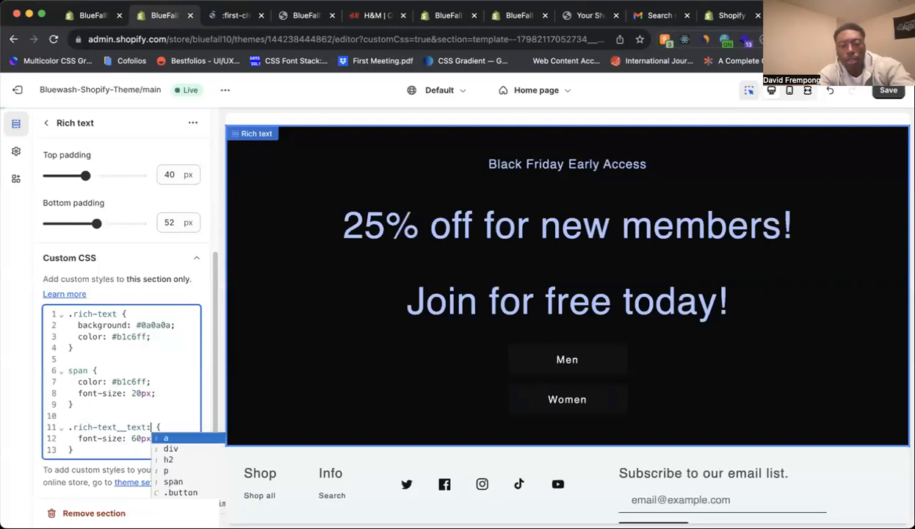
pyautogui.write('first-child')
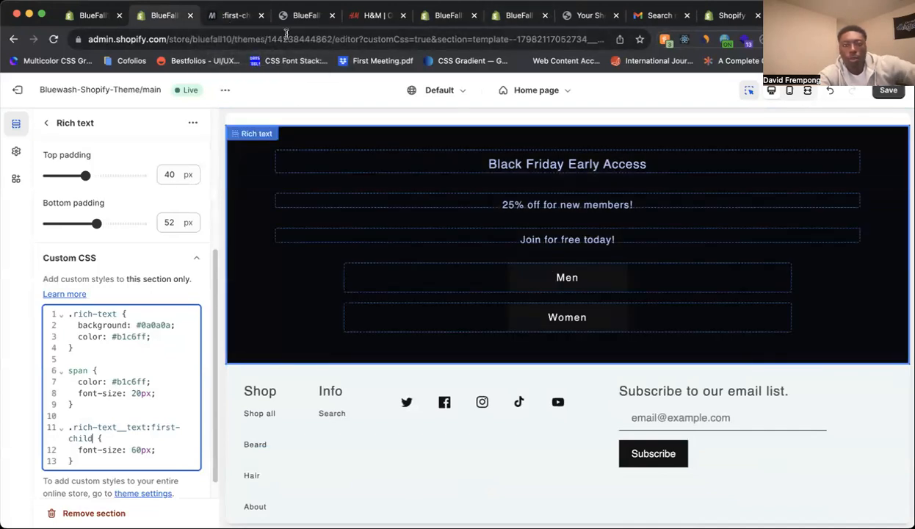
# Step: Search Google for "target first of type css" to look up the :first-of-type selector
pyautogui.click(237, 22)
pyautogui.press('super+bracketleft')
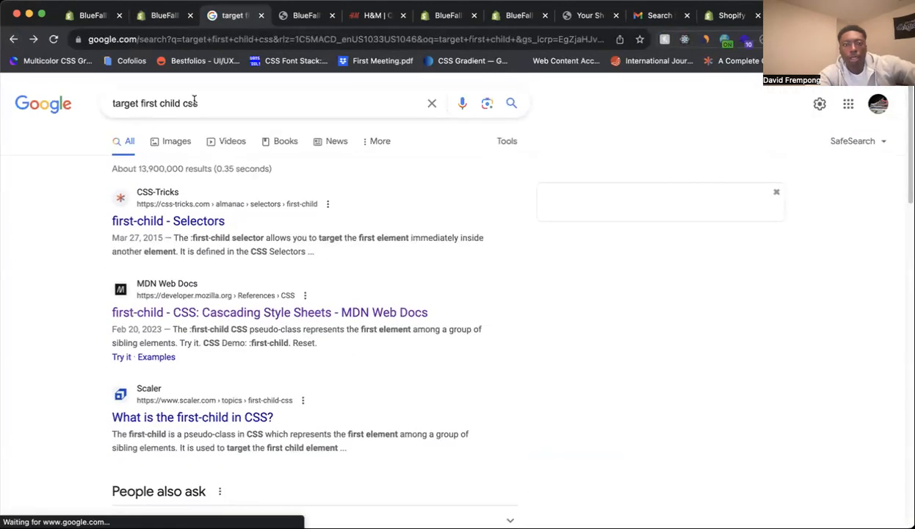
pyautogui.click(192, 103)
pyautogui.moveTo(197, 102); pyautogui.dragTo(143, 102)
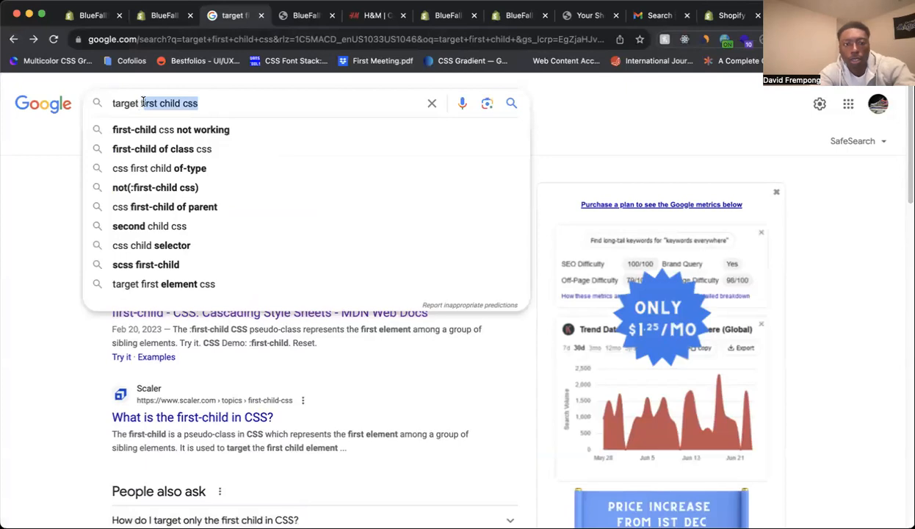
pyautogui.press('BackSpace')
pyautogui.write('first o')
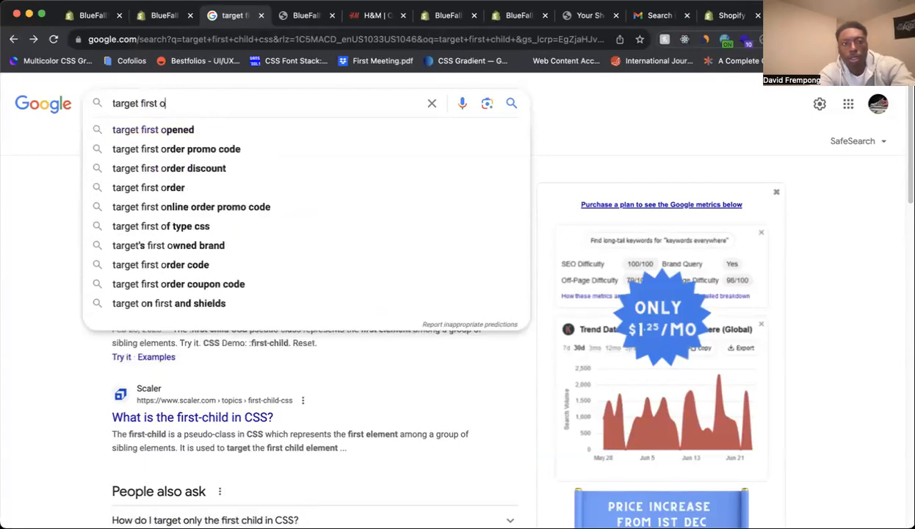
pyautogui.write('f t')
pyautogui.click(156, 130)
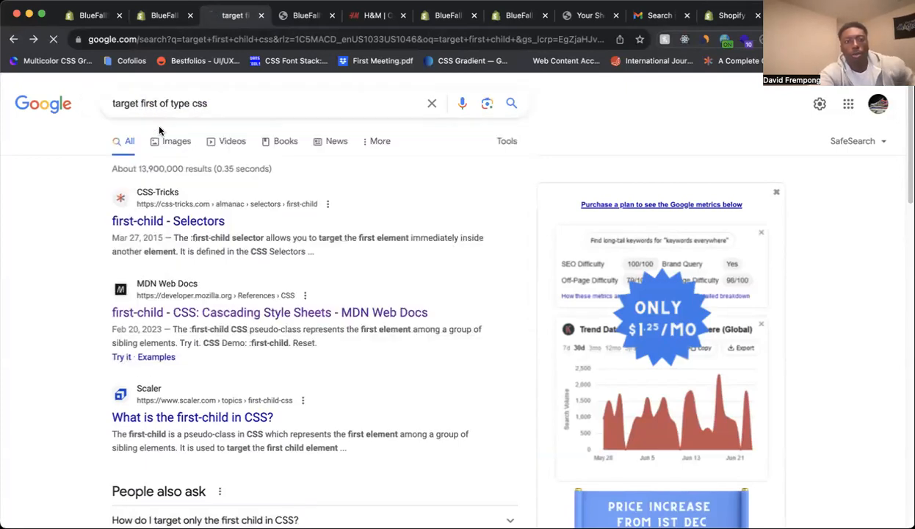
pyautogui.click(226, 220)
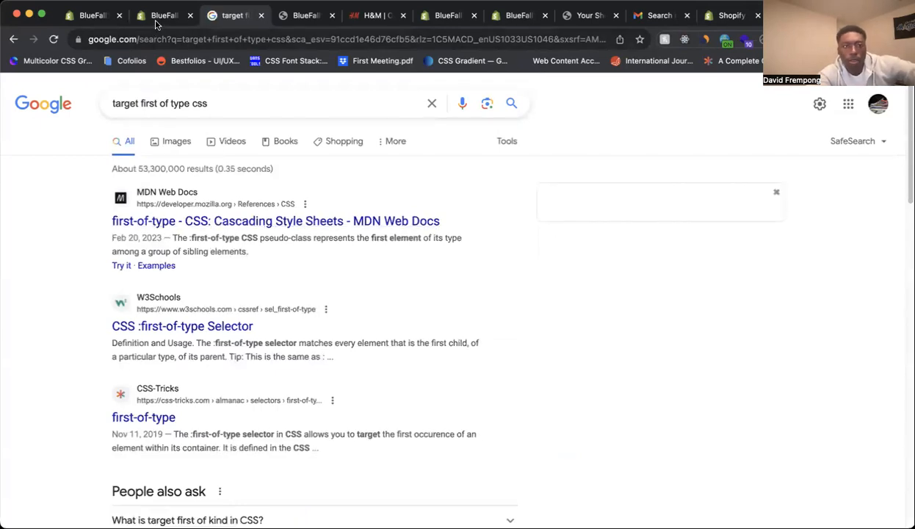
# Step: Replace :first-child with :first-of-type in the .rich-text__text selector of the theme editor's custom CSS
pyautogui.click(156, 17)
pyautogui.moveTo(94, 438); pyautogui.dragTo(152, 423)
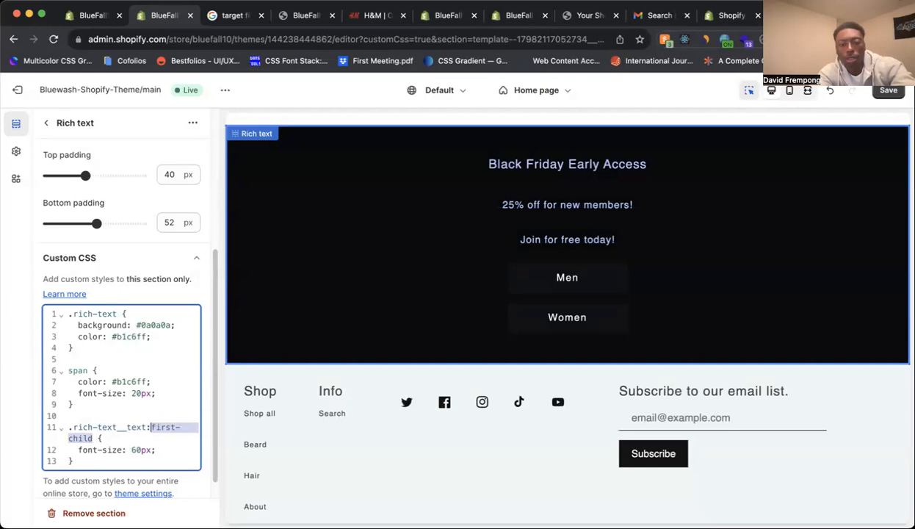
pyautogui.write('fi')
pyautogui.write('rst-of-ty')
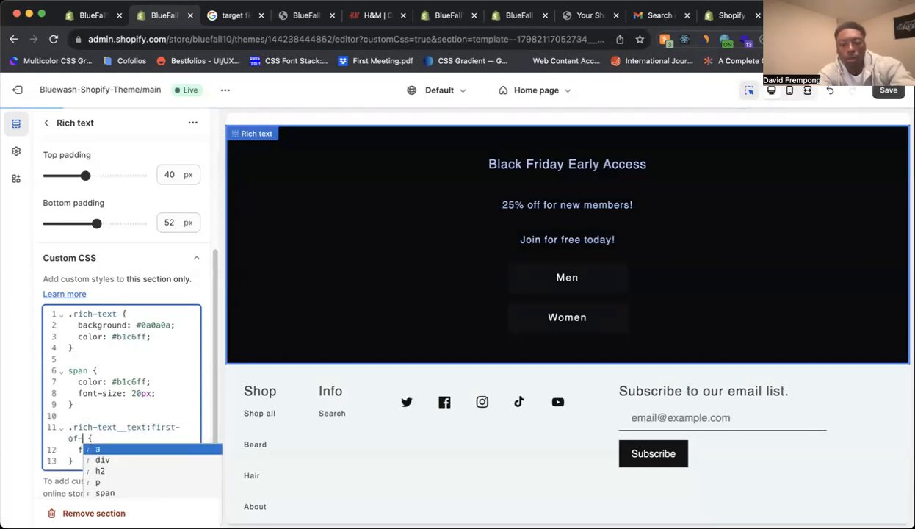
pyautogui.write('pe')
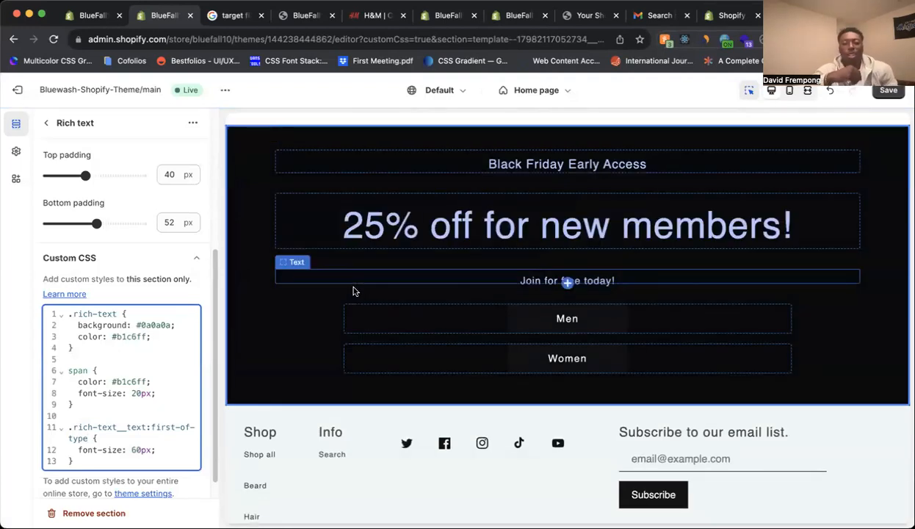
# Step: Check the main line in H&M's banner and add font-weight: 600; to the .rich-text__text:first-of-type rule
pyautogui.click(368, 17)
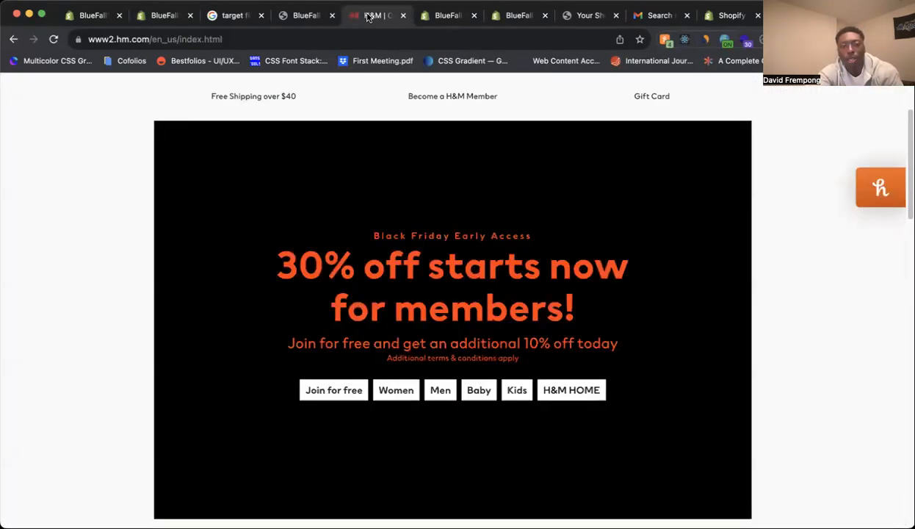
pyautogui.click(170, 16)
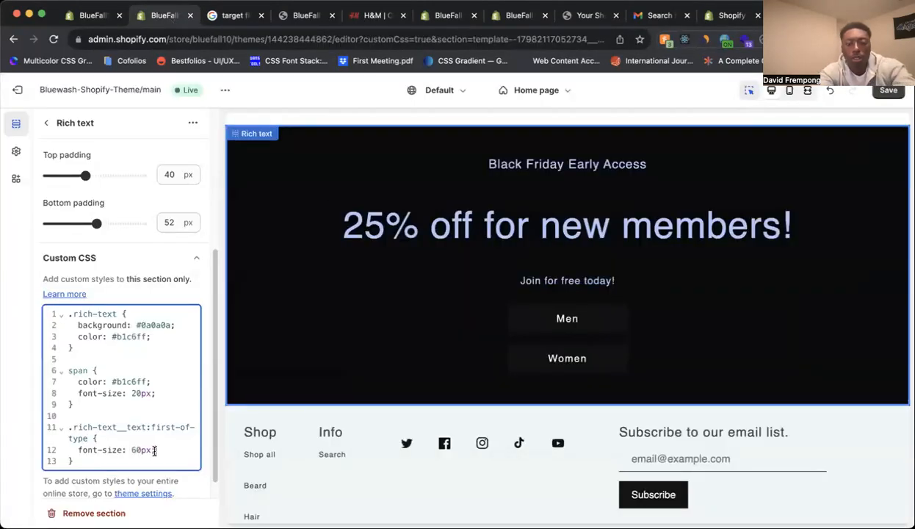
pyautogui.press('Return')
pyautogui.write('font-weight: 600;')
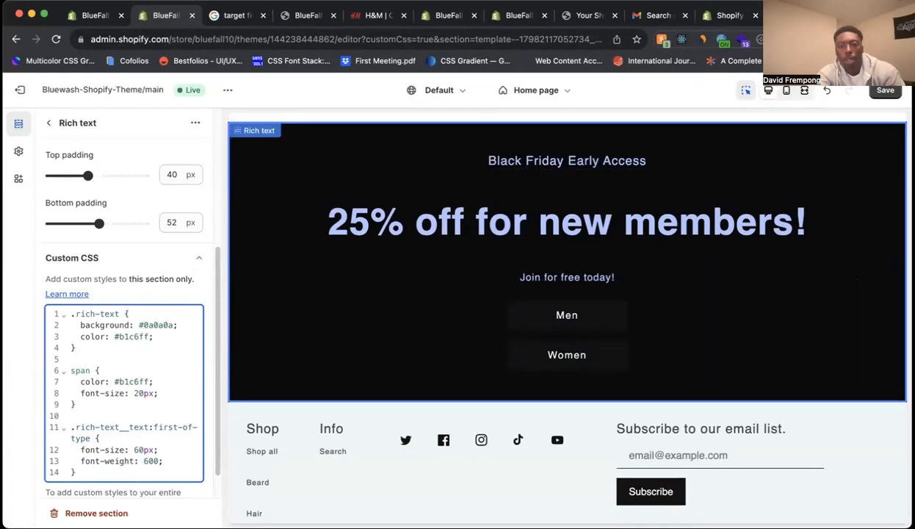
# Step: Compare the restyled rich text section in the theme editor with H&M's Black Friday banner
pyautogui.click(371, 18)
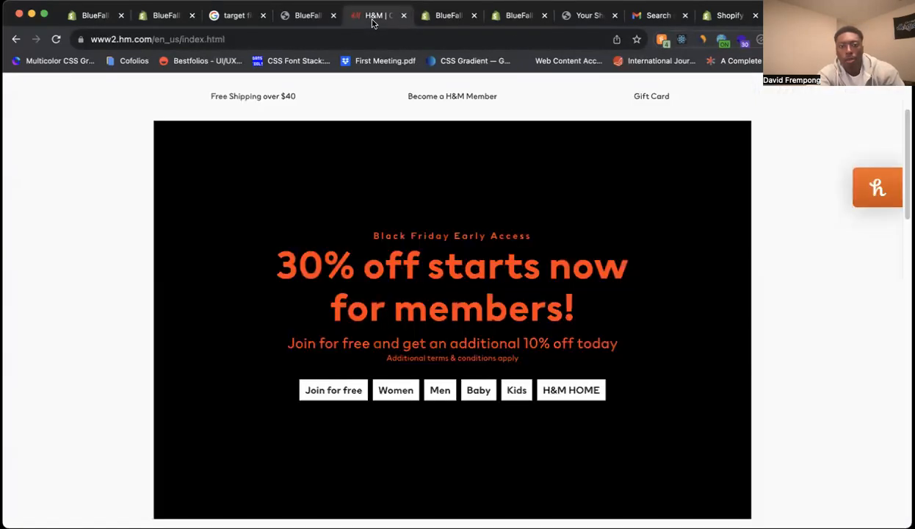
pyautogui.click(166, 15)
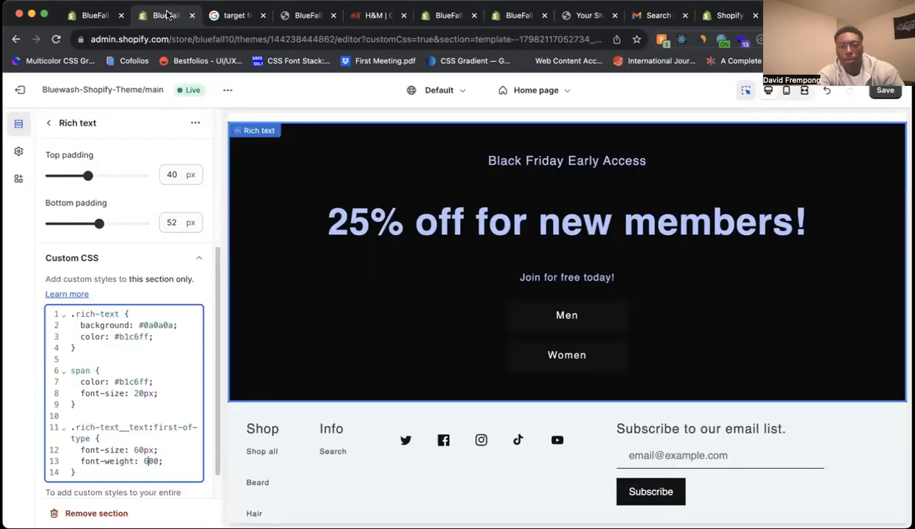
pyautogui.click(371, 15)
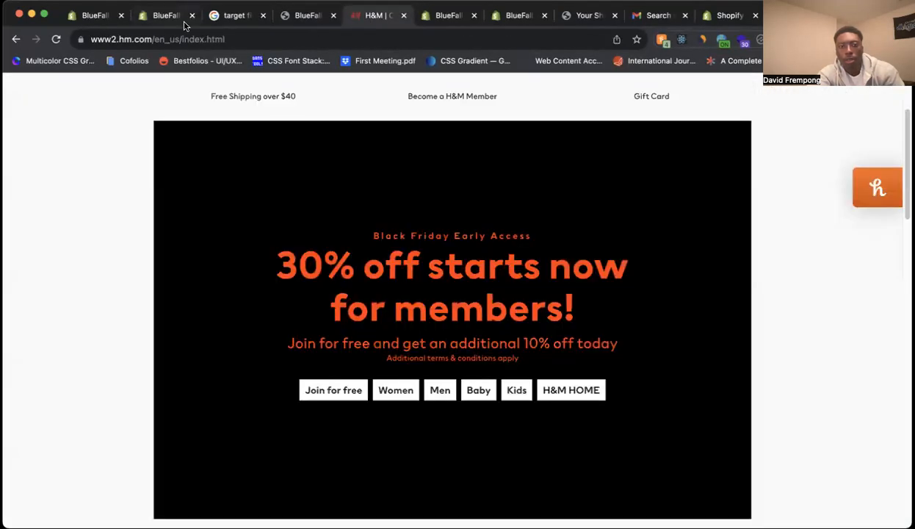
# Step: Duplicate the .rich-text__text:first-of-type rule below the original in the rich text section's custom CSS in the theme editor
pyautogui.click(157, 18)
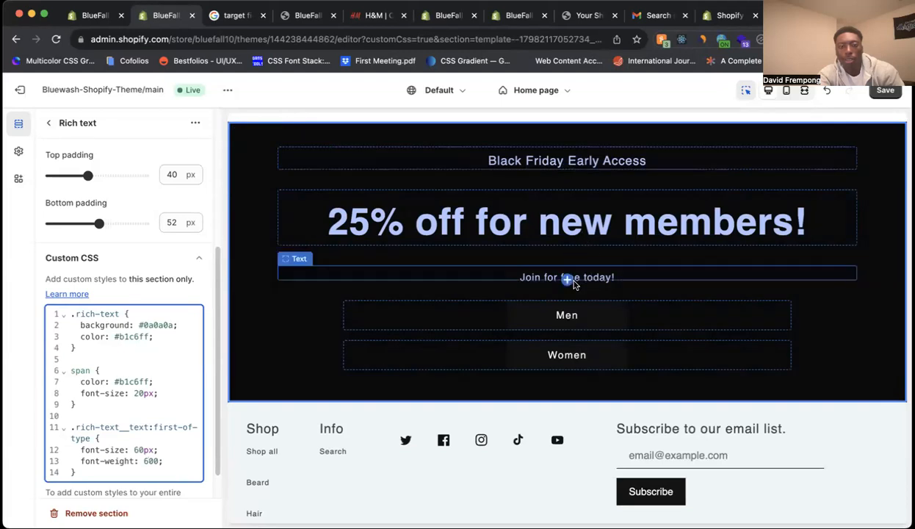
pyautogui.moveTo(81, 470); pyautogui.dragTo(70, 427)
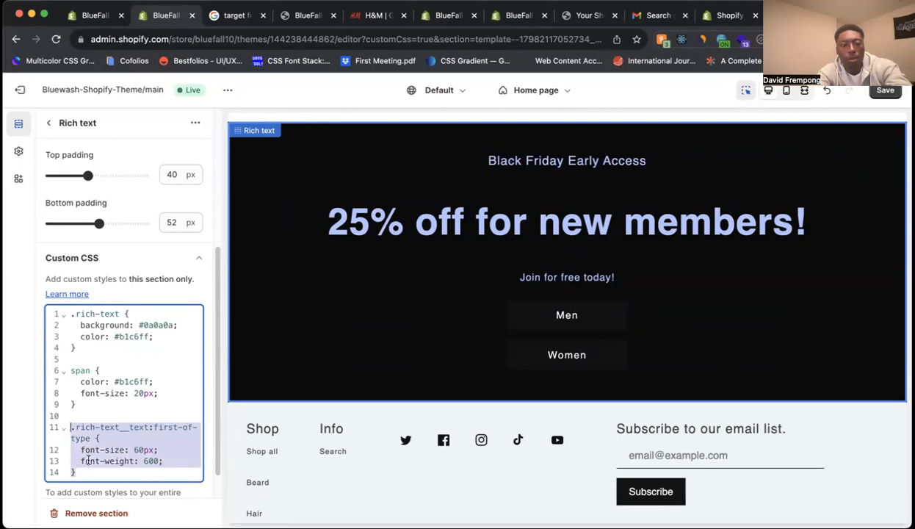
pyautogui.press('super+c')
pyautogui.click(88, 469)
pyautogui.press('Return')
pyautogui.press('Return')
pyautogui.press('super+v')
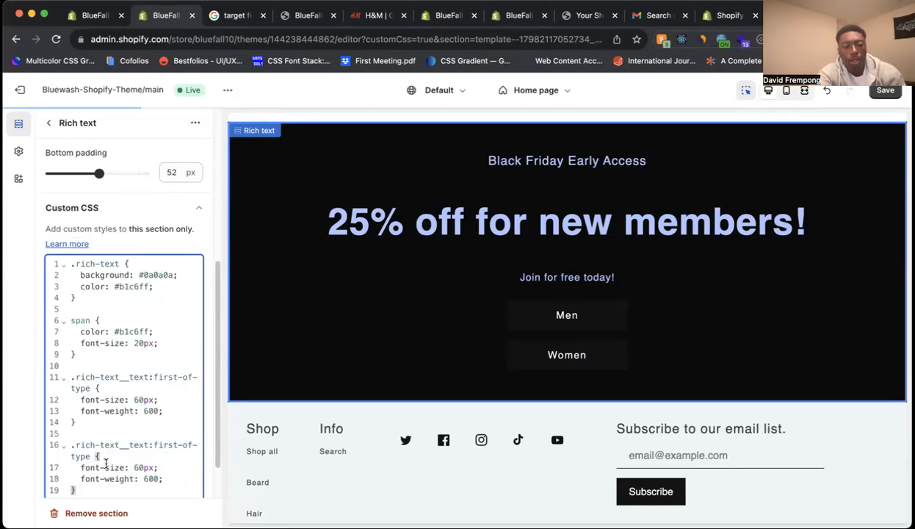
# Step: Shorten the copied rule's selector to .rich-text__text and remove its font-weight declaration
pyautogui.moveTo(98, 457); pyautogui.dragTo(147, 444)
pyautogui.press('BackSpace')
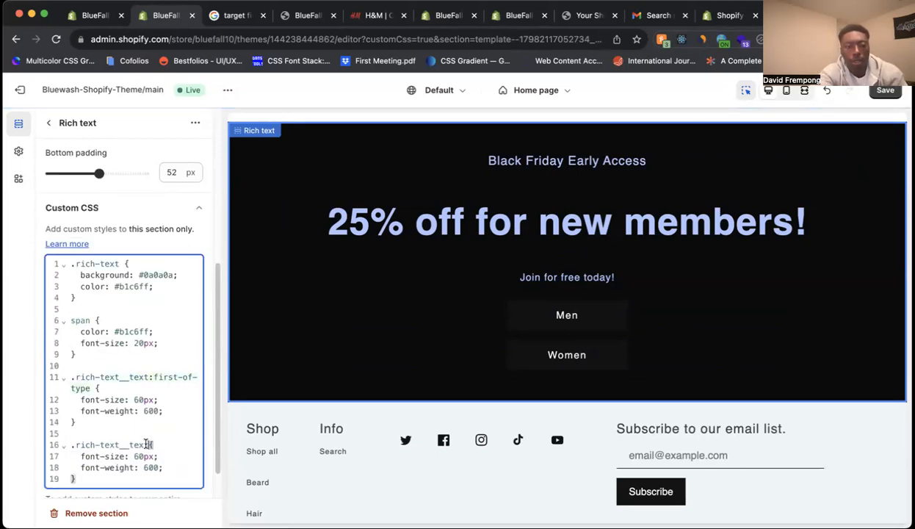
pyautogui.moveTo(163, 468); pyautogui.dragTo(158, 456)
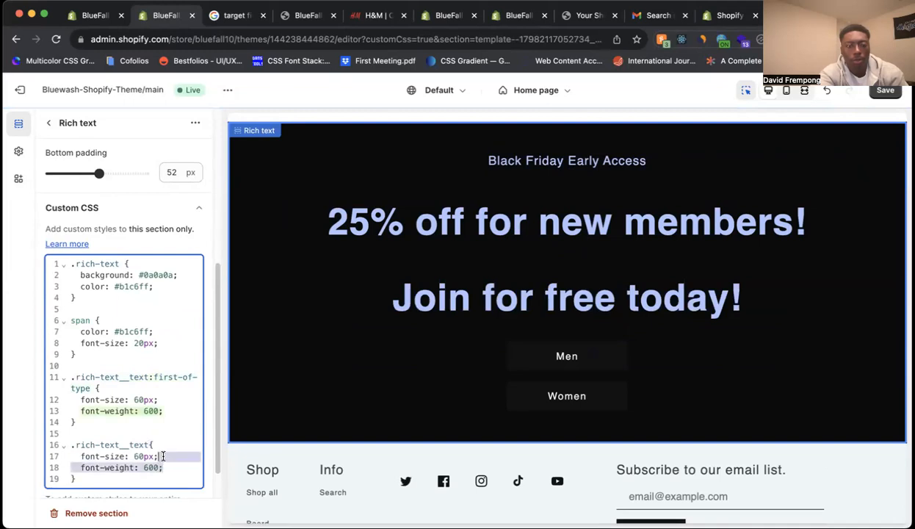
pyautogui.press('BackSpace')
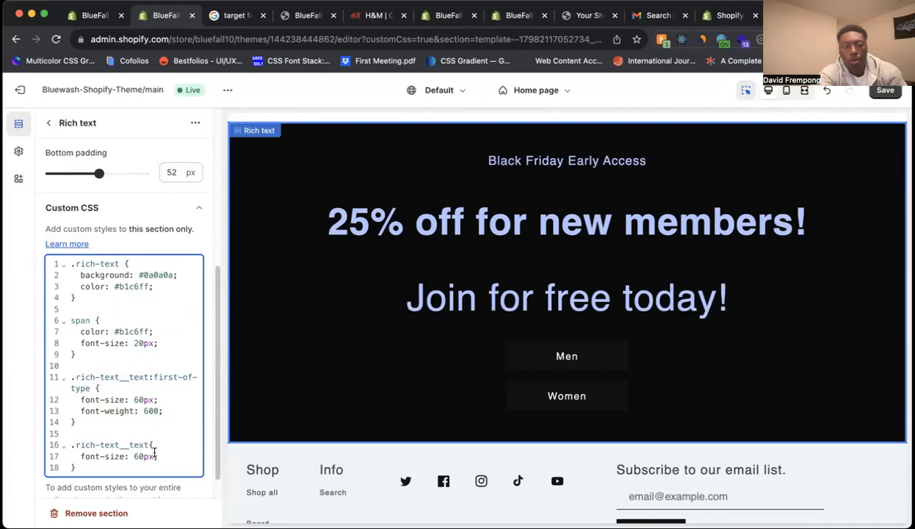
# Step: Set the font size to 25px in the .rich-text__text rule and to 15px in the span rule
pyautogui.moveTo(152, 457); pyautogui.dragTo(135, 459)
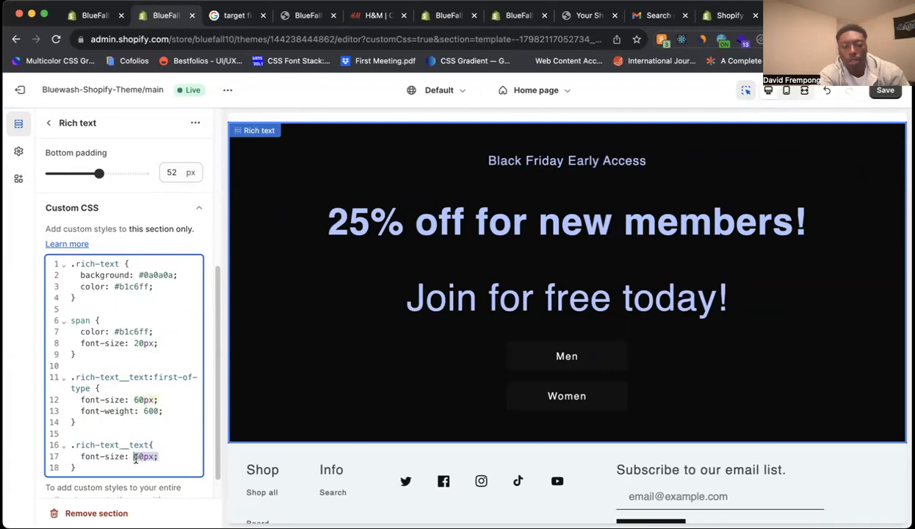
pyautogui.write('20')
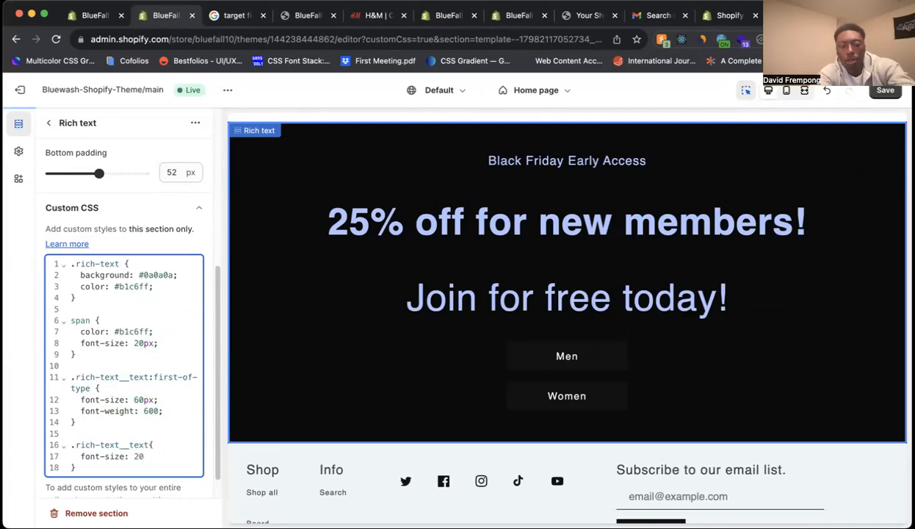
pyautogui.press('BackSpace')
pyautogui.press('BackSpace')
pyautogui.write('30px;')
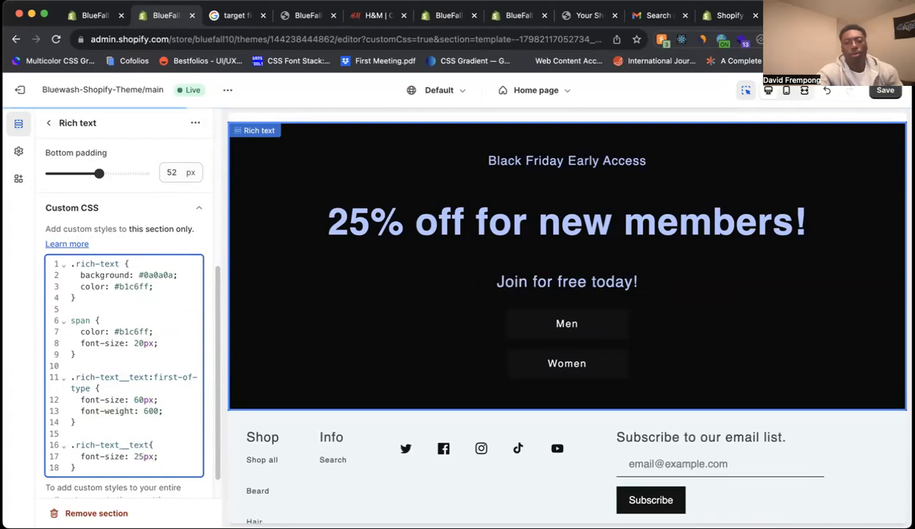
pyautogui.click(92, 388)
pyautogui.click(139, 456)
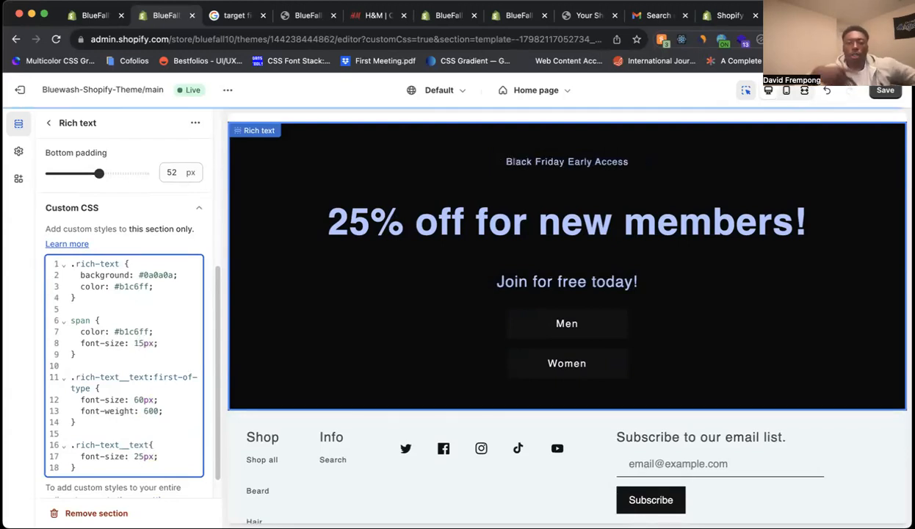
# Step: Place the H&M page next to the theme editor's tab and compare its banner with the restyled rich text section
pyautogui.moveTo(371, 15); pyautogui.dragTo(229, 20)
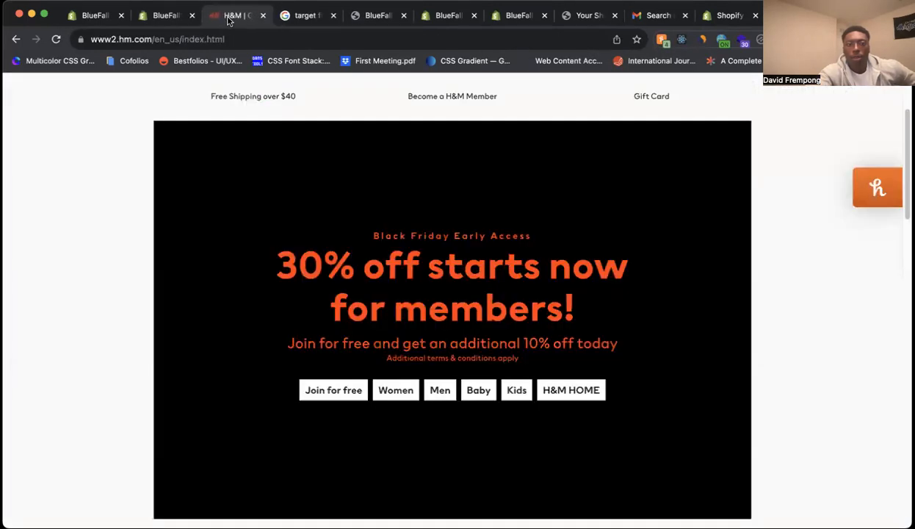
pyautogui.click(168, 21)
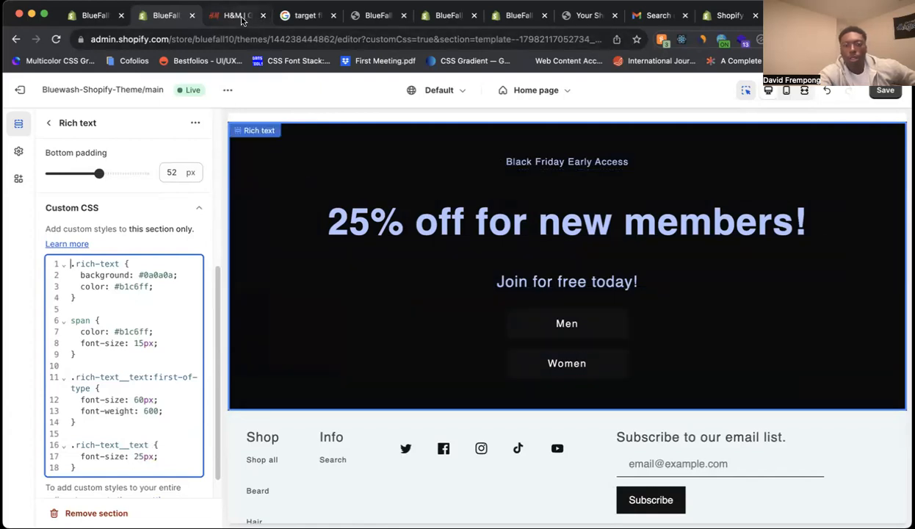
pyautogui.click(243, 20)
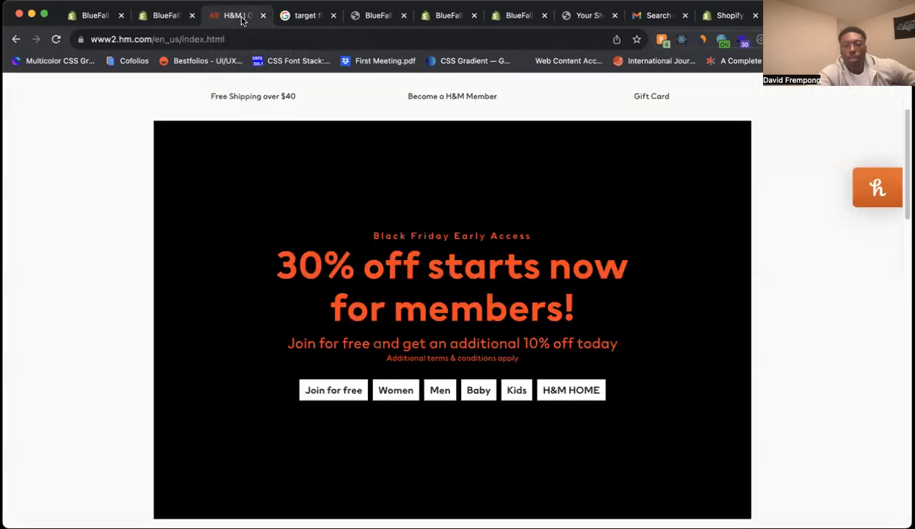
pyautogui.click(161, 16)
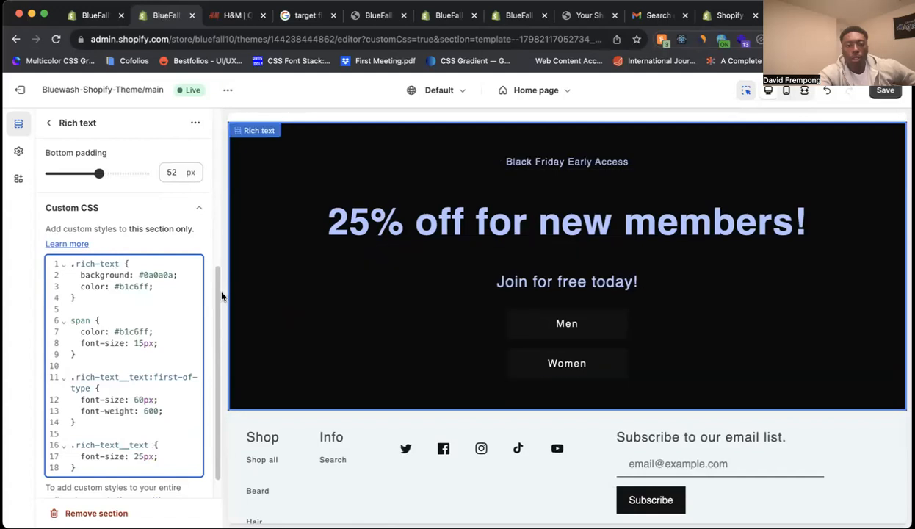
# Step: Inspect the container of the Men button in the storefront preview and select its .rich-text__buttons selector, checking H&M's buttons for reference
pyautogui.click(304, 19)
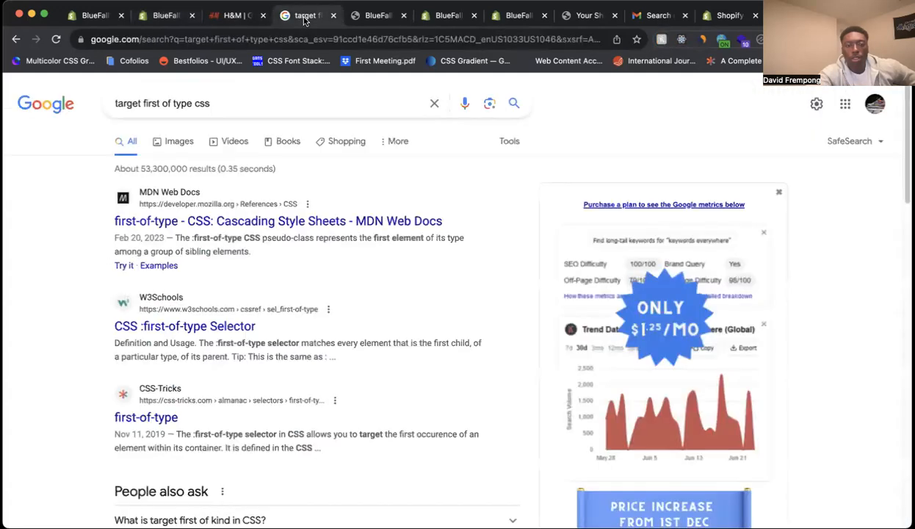
pyautogui.click(358, 16)
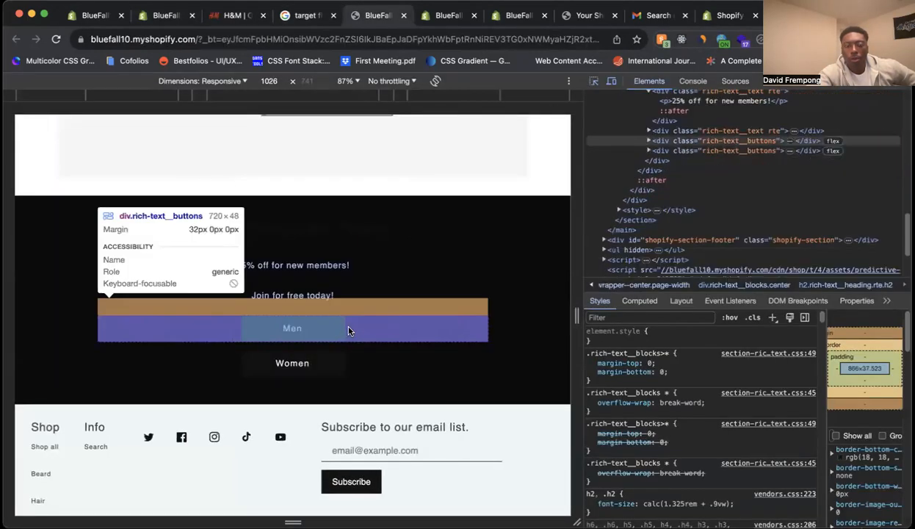
pyautogui.click(345, 331)
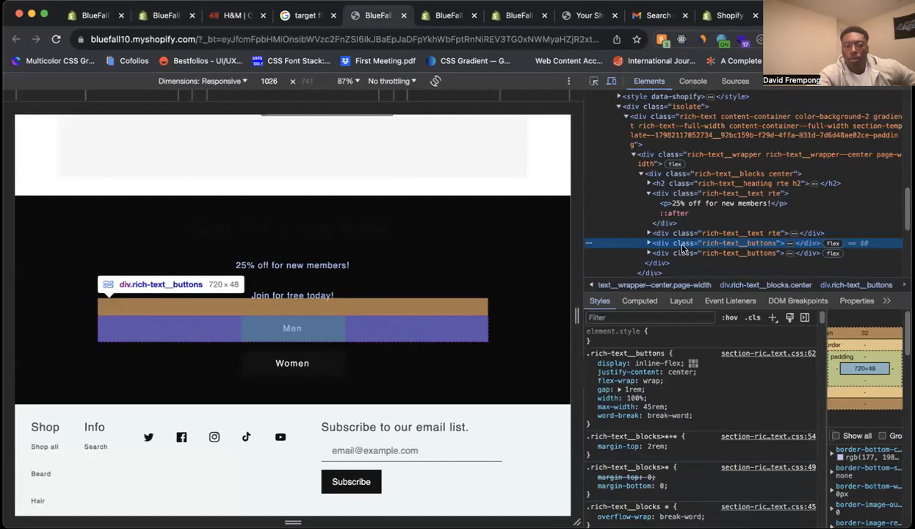
pyautogui.click(227, 16)
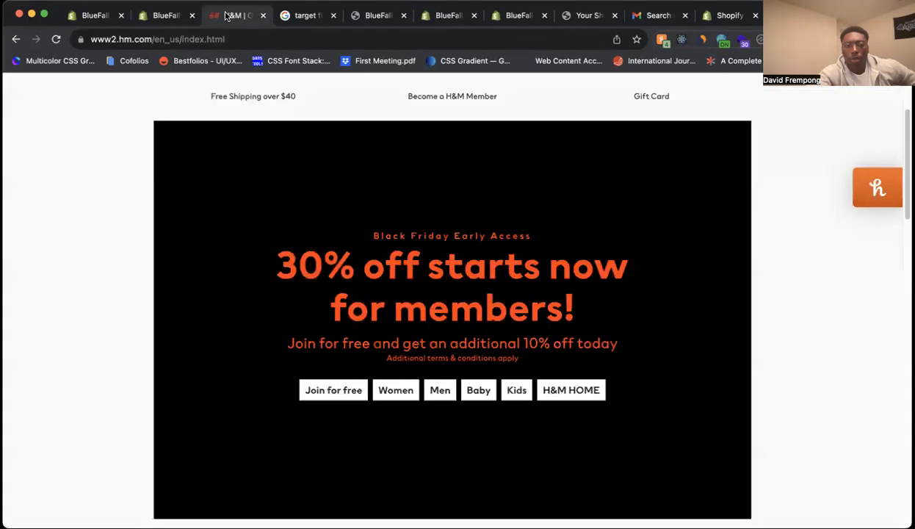
pyautogui.click(355, 15)
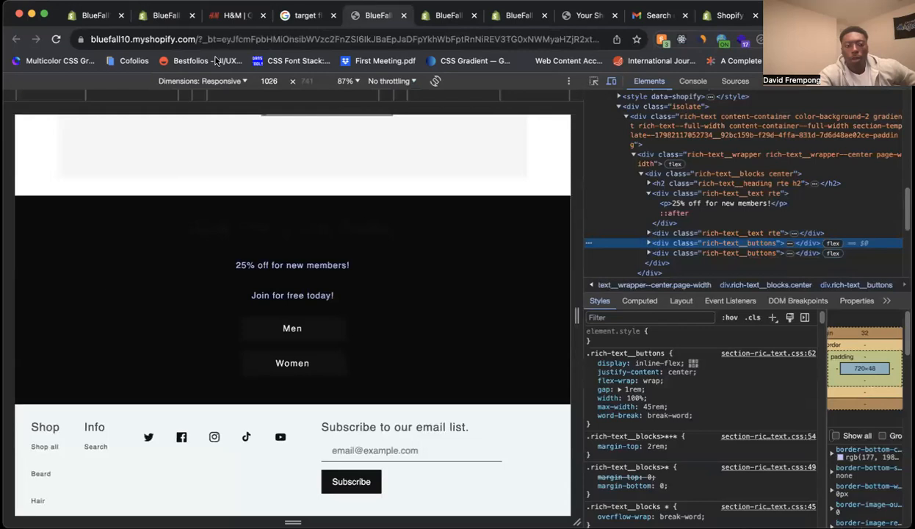
pyautogui.click(654, 353)
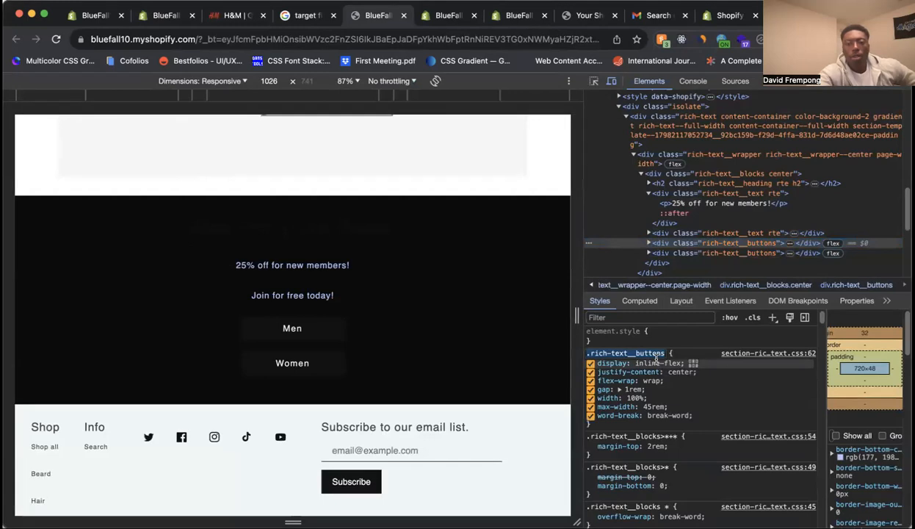
# Step: Add an empty .rich-text__buttons rule at the end of the section's custom CSS in the theme editor
pyautogui.click(152, 16)
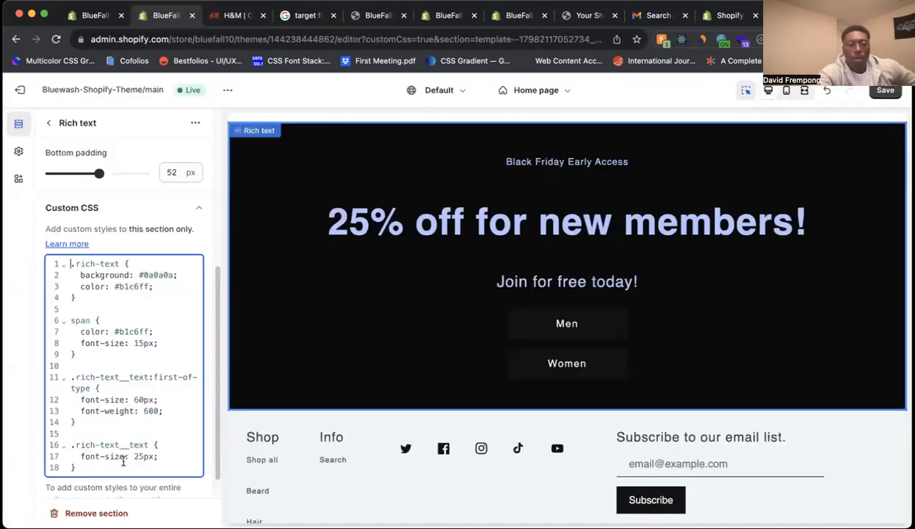
pyautogui.click(76, 467)
pyautogui.press('Return')
pyautogui.press('Return')
pyautogui.write('.rich-text__buttons{')
pyautogui.press('Return')
pyautogui.moveTo(198, 437); pyautogui.dragTo(198, 470)
pyautogui.click(185, 469)
pyautogui.click(175, 475)
pyautogui.press('Return')
# Step: Add background: #ffffff; to the .rich-text__buttons rule
pyautogui.write('b')
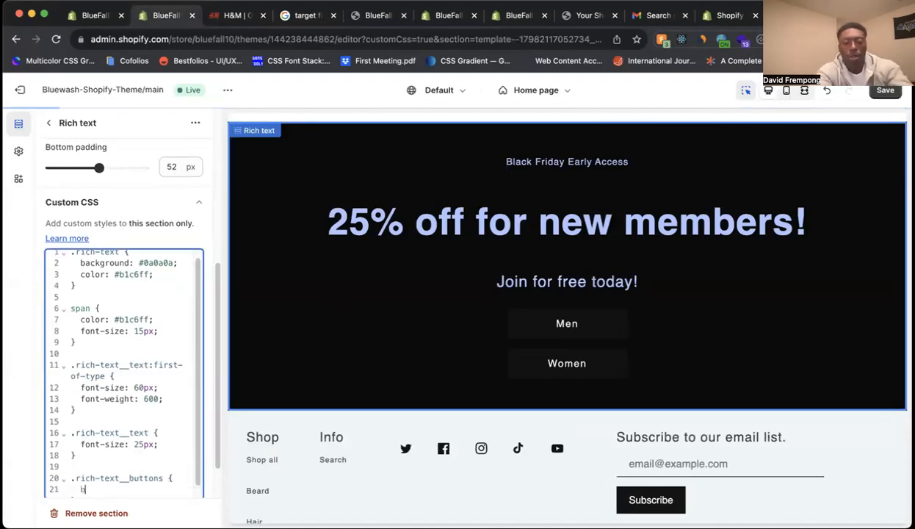
pyautogui.write('ackground')
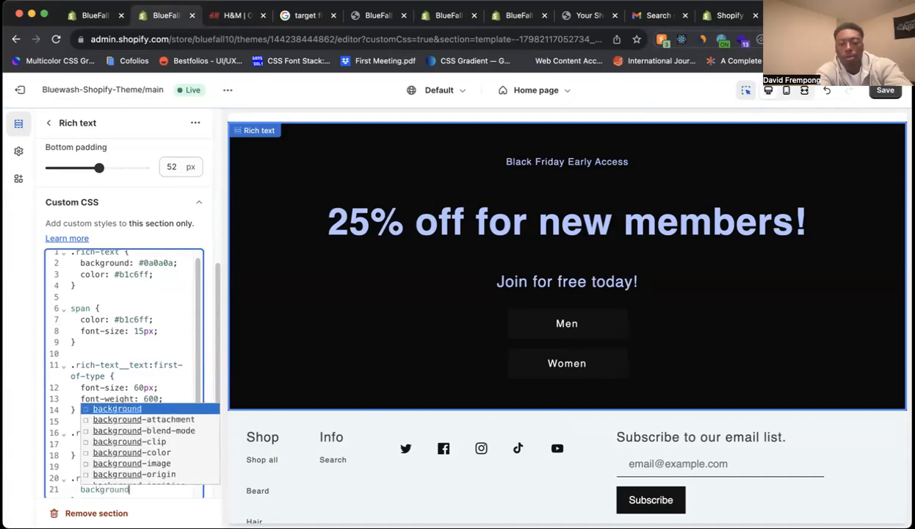
pyautogui.write(': 3')
pyautogui.write('ffffff')
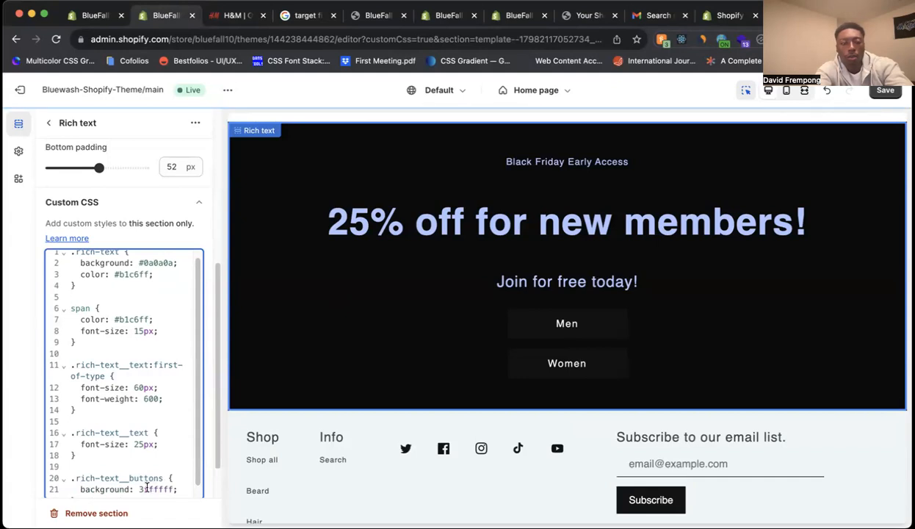
pyautogui.write('#')
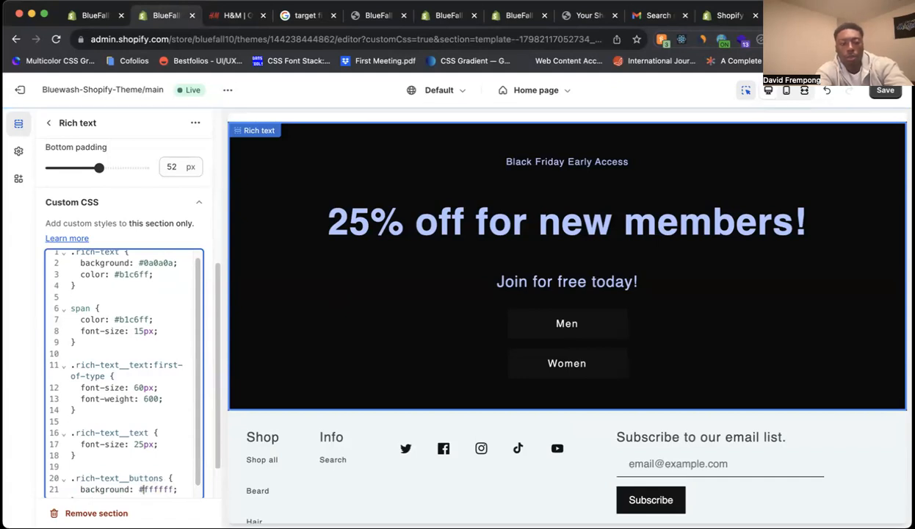
pyautogui.scroll(-1, 197, 482)
pyautogui.click(150, 478)
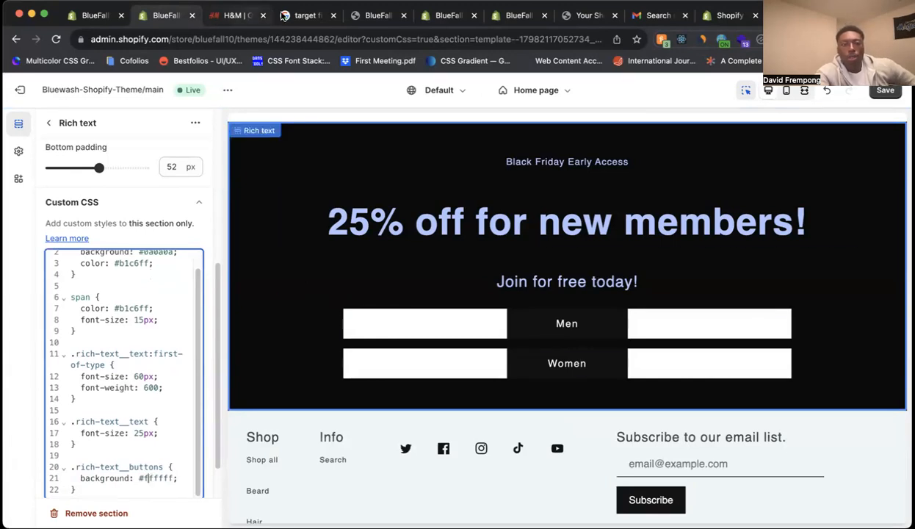
# Step: Inspect the Men button in the storefront preview and examine the link element inside its .rich-text__buttons container
pyautogui.click(371, 16)
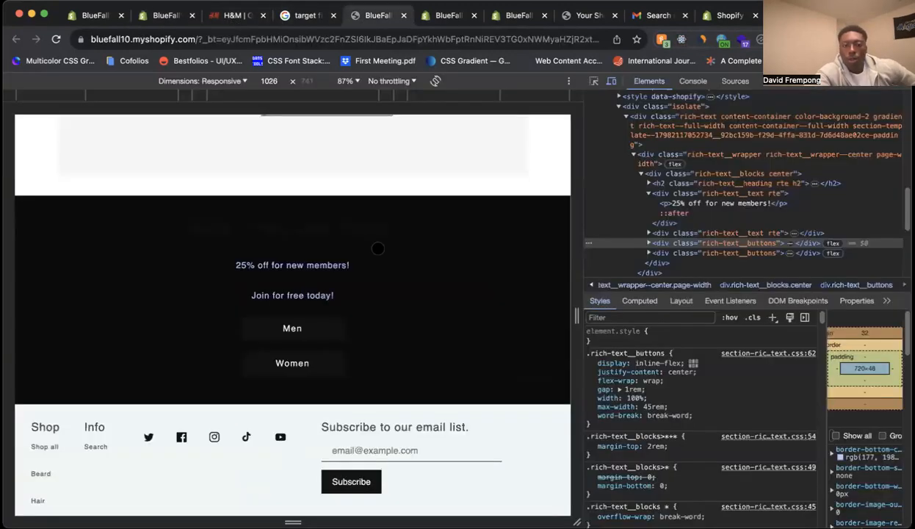
pyautogui.press('super+shift+c')
pyautogui.click(323, 329)
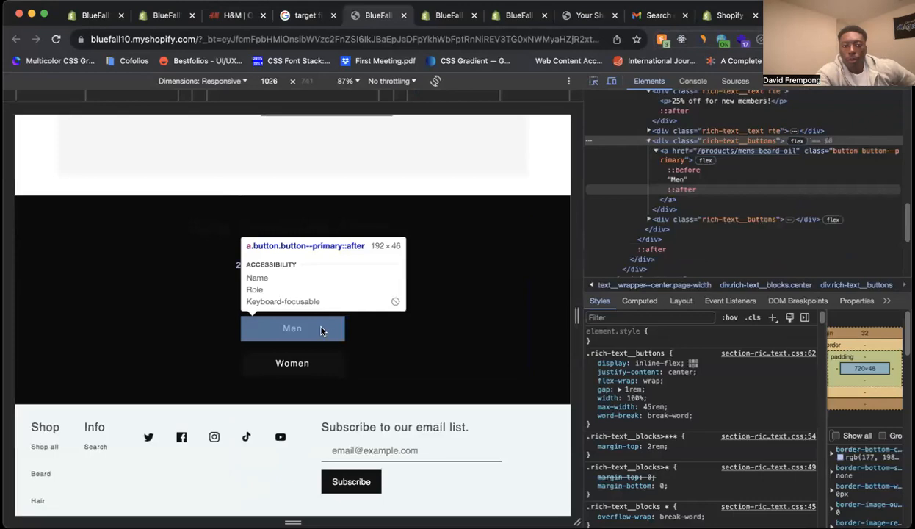
pyautogui.click(321, 330)
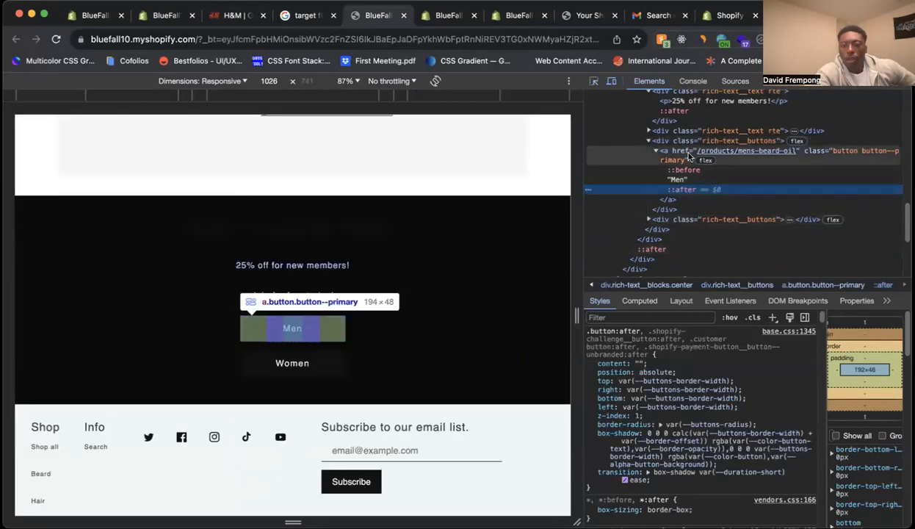
pyautogui.click(683, 151)
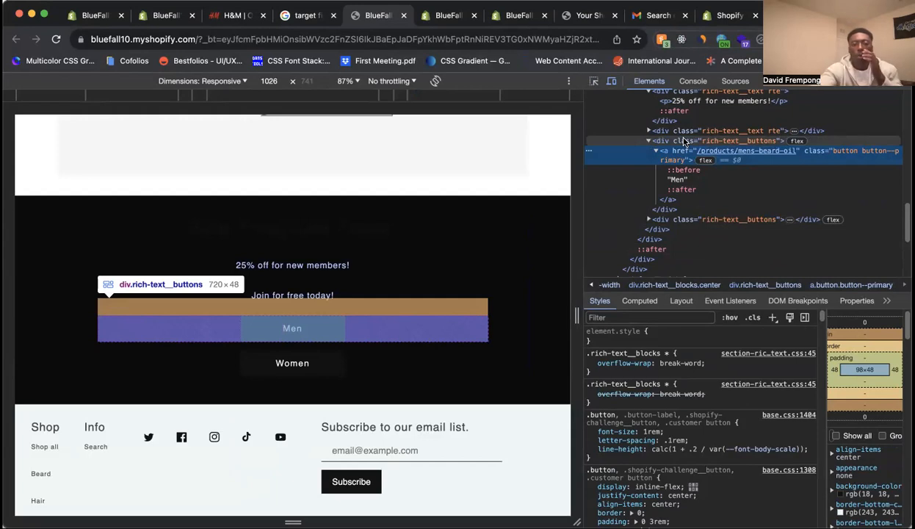
# Step: Extend the .rich-text__buttons selector in the theme editor's custom CSS to .rich-text__buttons a
pyautogui.click(166, 14)
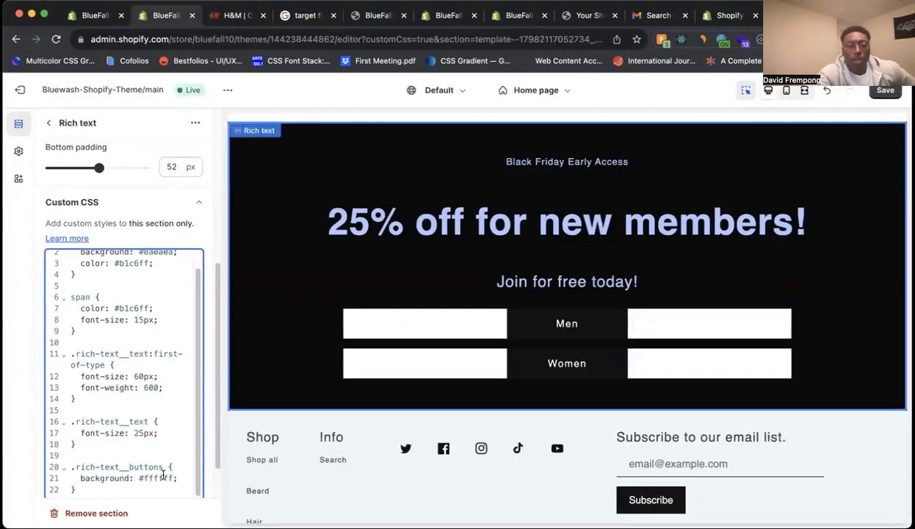
pyautogui.write('a')
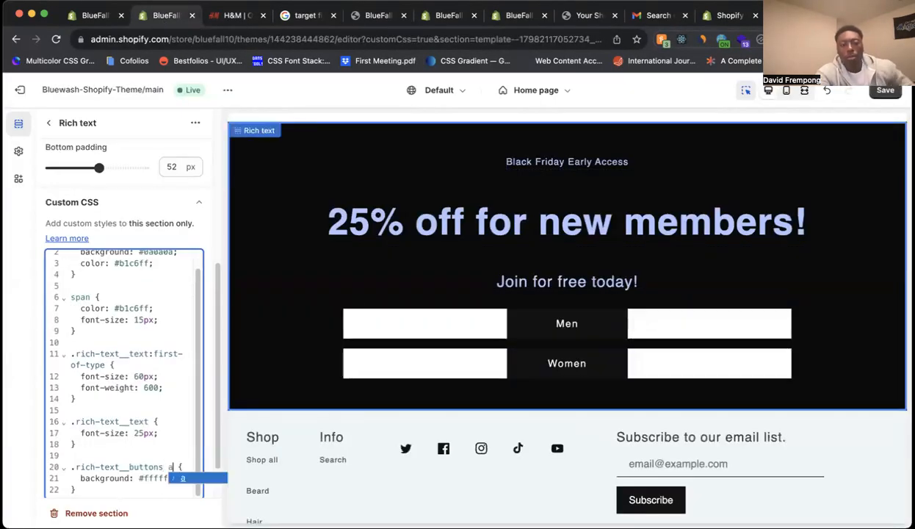
pyautogui.moveTo(198, 401); pyautogui.dragTo(198, 463)
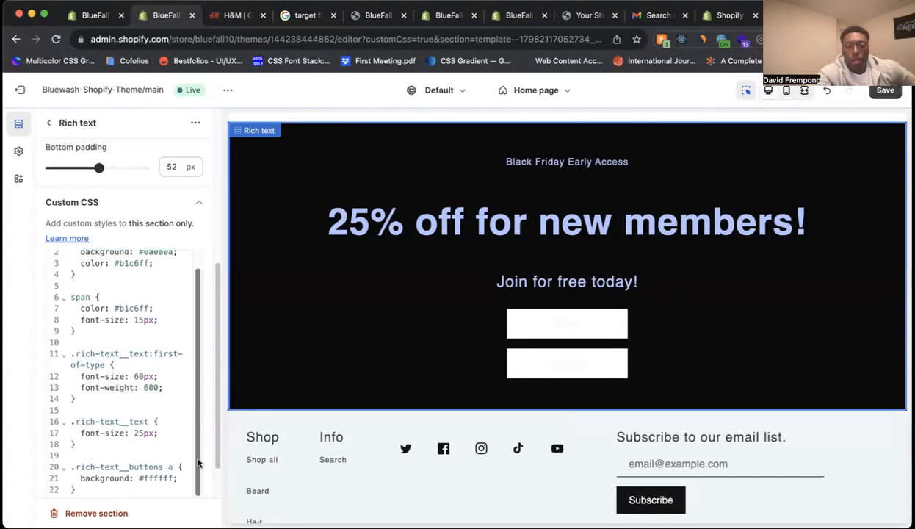
# Step: Add color: #0a0a0a; to the .rich-text__buttons a rule in the section's custom CSS
pyautogui.click(177, 474)
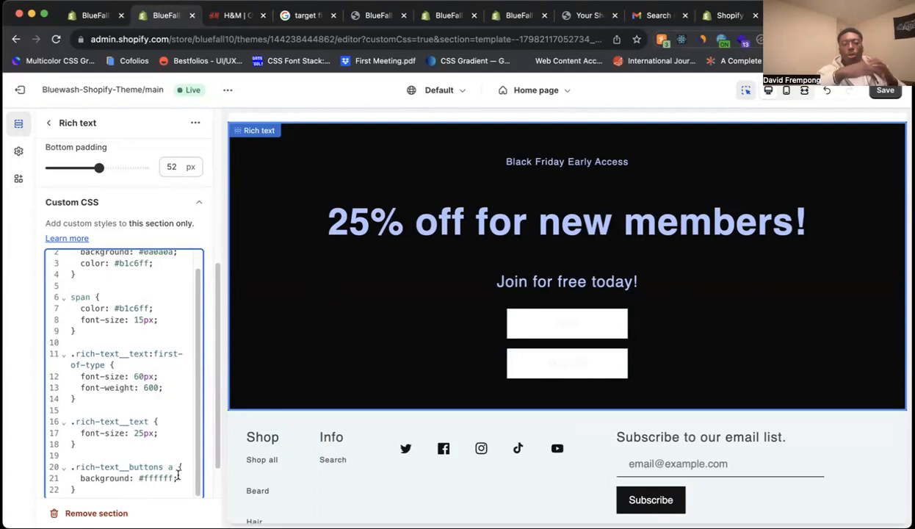
pyautogui.press('Return')
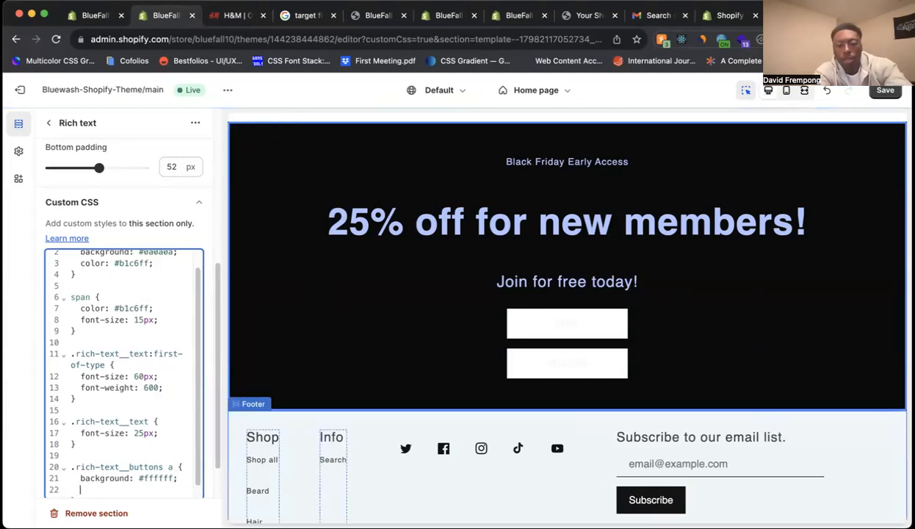
pyautogui.write('color: #0a0a0a;')
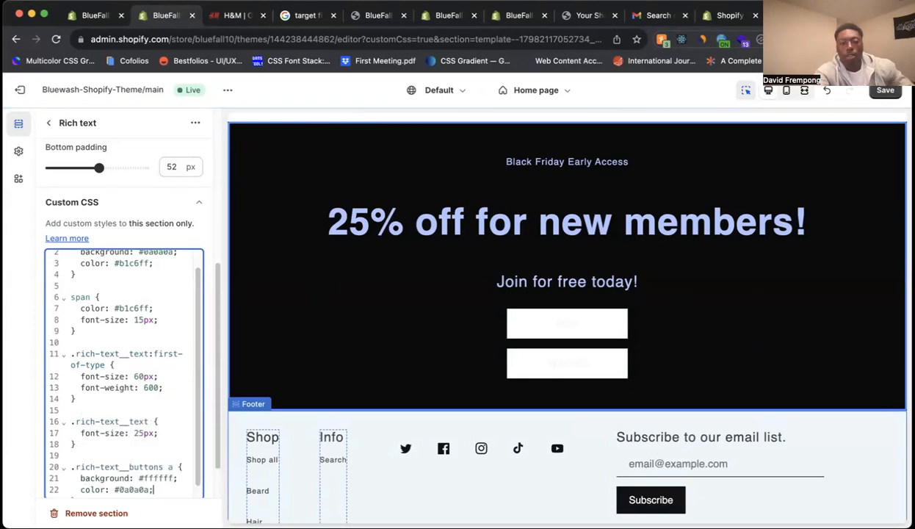
# Step: Add font-weight: 600; to the .rich-text__buttons a rule below the color declaration
pyautogui.moveTo(198, 438); pyautogui.dragTo(198, 471)
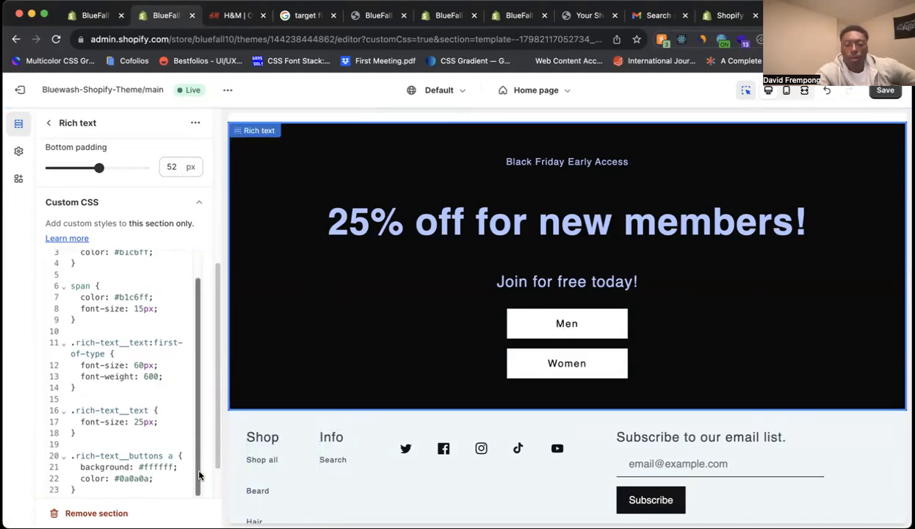
pyautogui.click(174, 476)
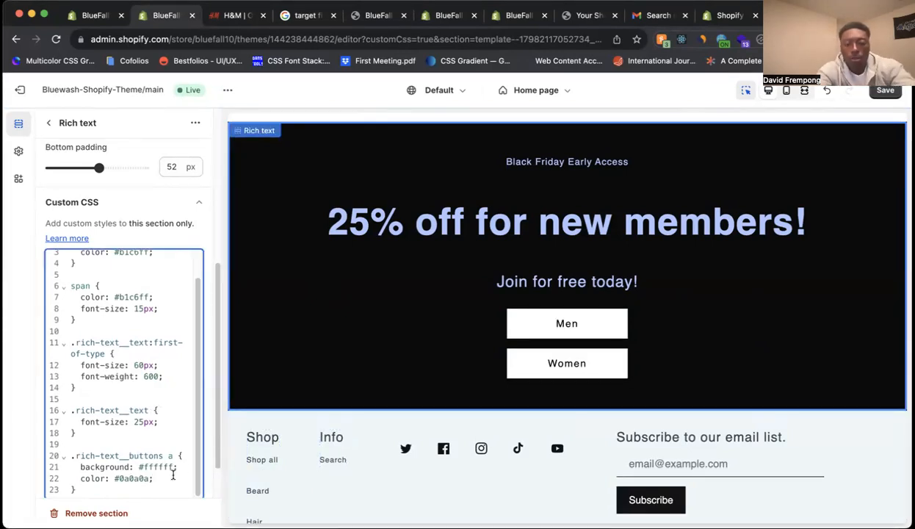
pyautogui.press('Return')
pyautogui.write('font-weight: 500;')
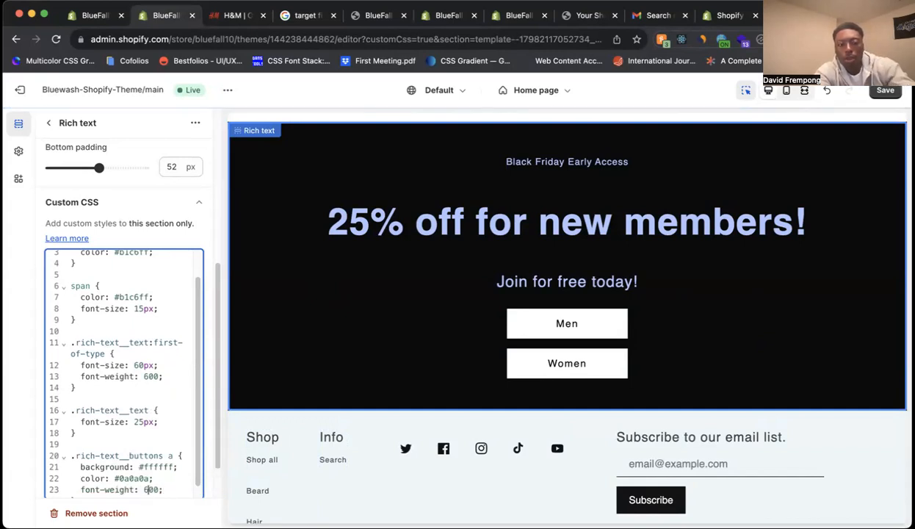
# Step: Add border-radius: 15px; to the .rich-text__buttons a rule, with a colon after the property name
pyautogui.moveTo(196, 452); pyautogui.dragTo(191, 497)
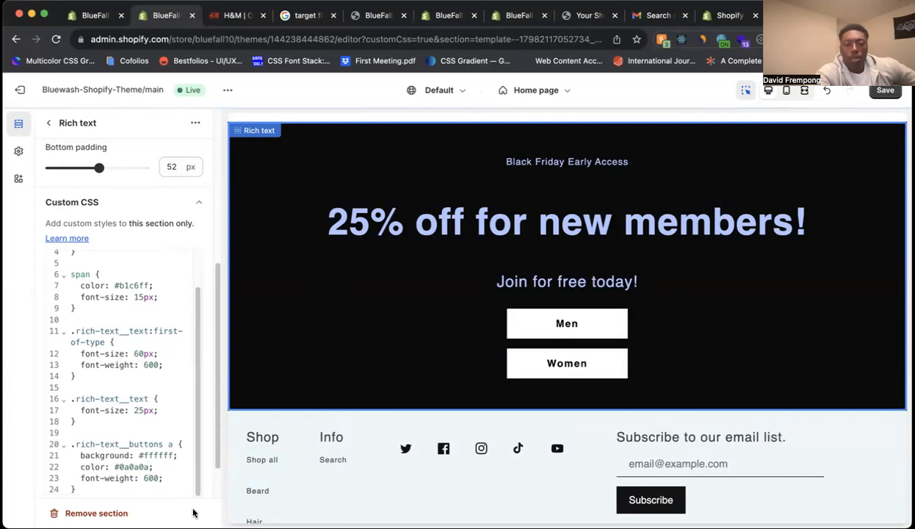
pyautogui.click(179, 480)
pyautogui.press('Return')
pyautogui.write('bor')
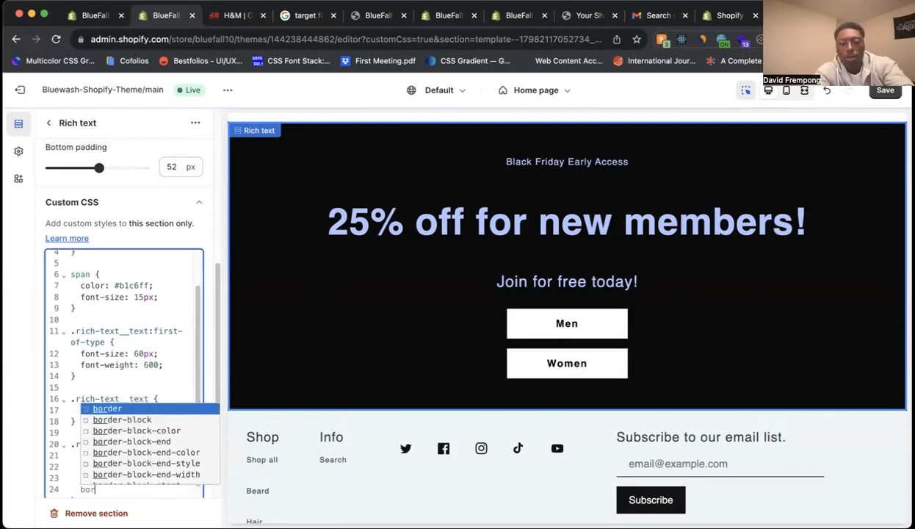
pyautogui.write('der-radi')
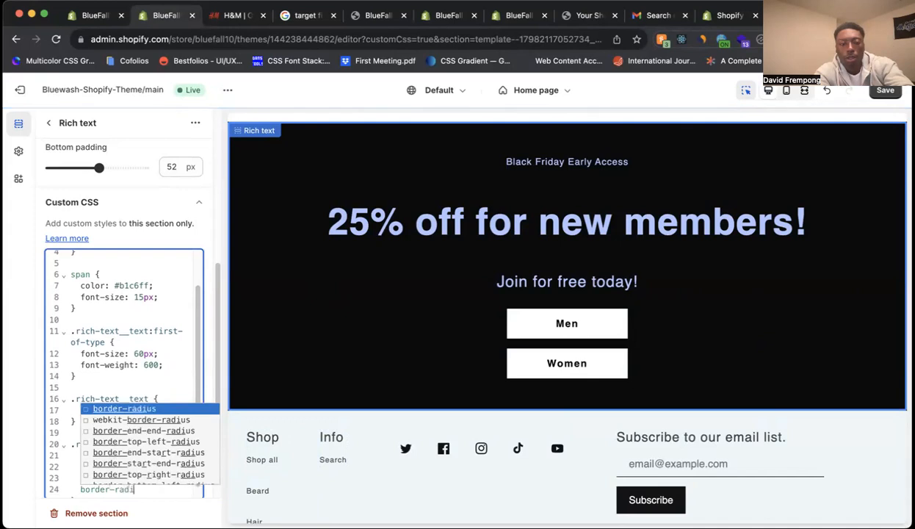
pyautogui.write('us; 15px;')
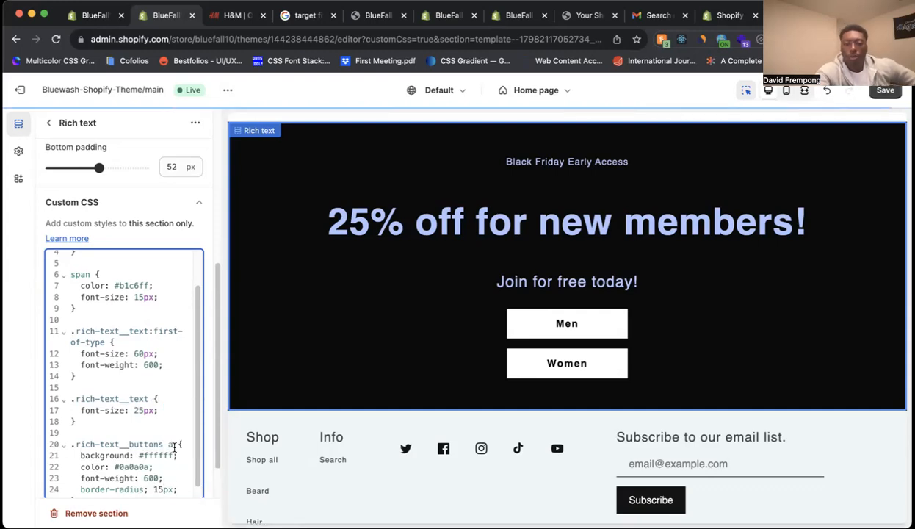
pyautogui.scroll(-1, 157, 483)
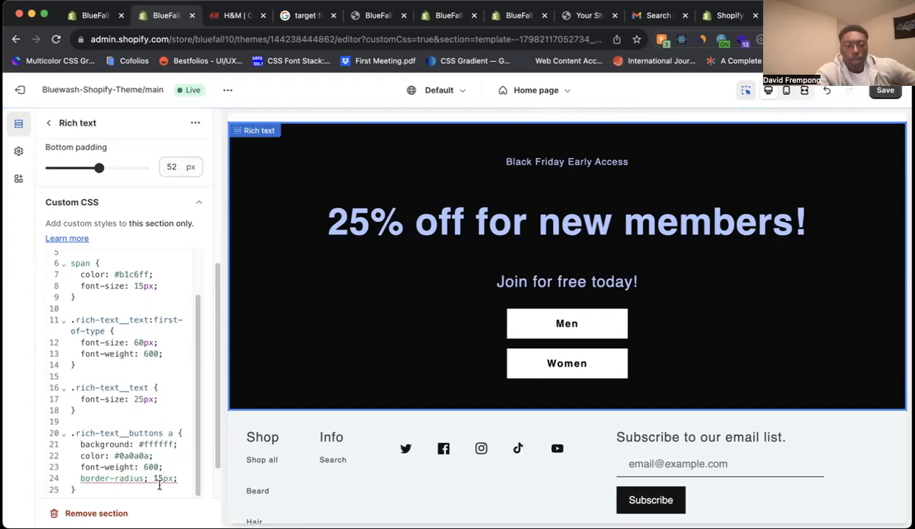
pyautogui.click(147, 478)
pyautogui.press('BackSpace')
pyautogui.write(':')
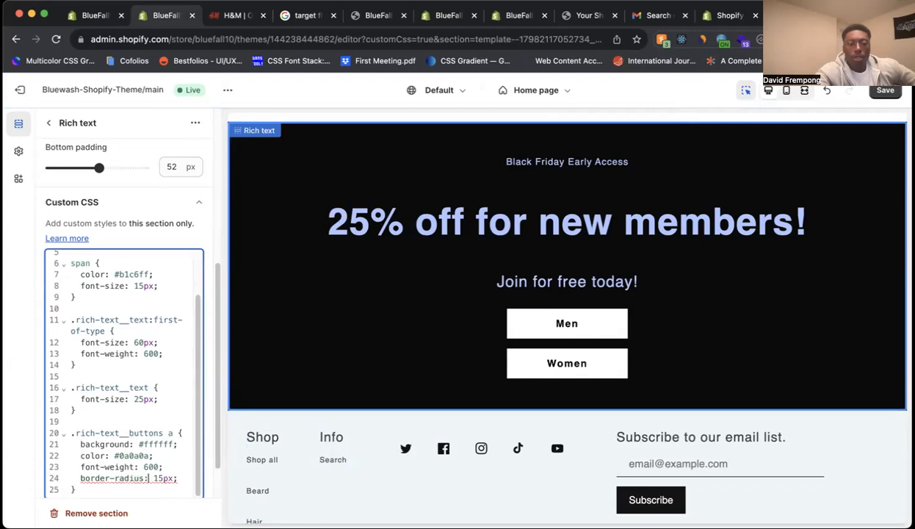
# Step: Set the border-radius in the .rich-text__buttons a rule to 20px and save the theme changes
pyautogui.click(162, 478)
pyautogui.press('BackSpace')
pyautogui.press('BackSpace')
pyautogui.write('20')
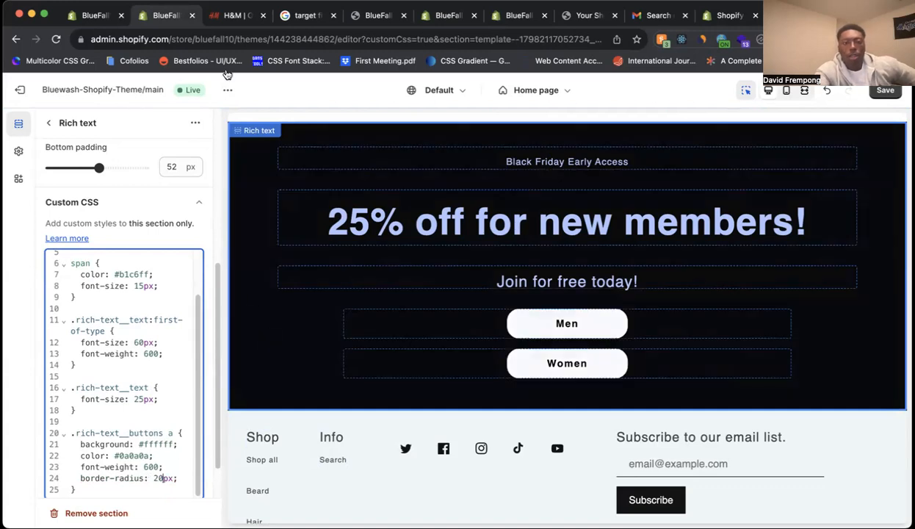
pyautogui.click(881, 91)
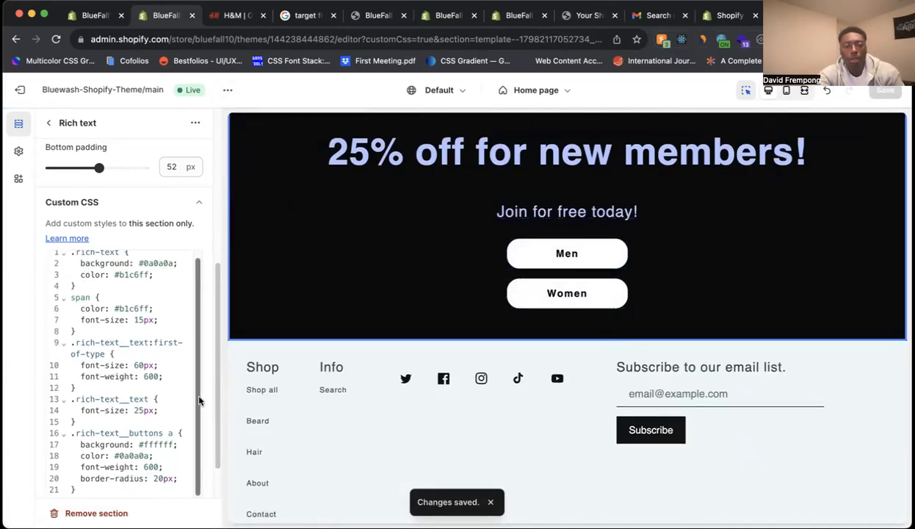
# Step: Copy the .rich-text__buttons selector and open a new rule with it above the .rich-text__buttons a rule
pyautogui.click(162, 414)
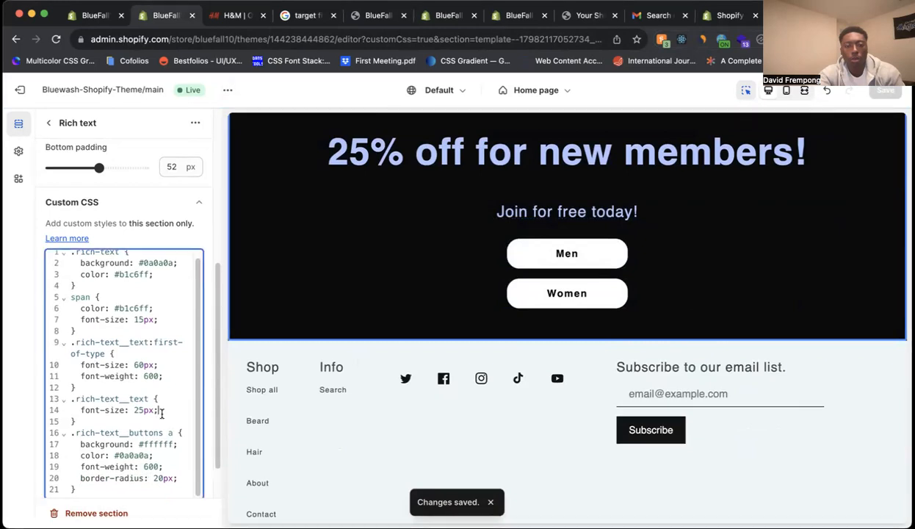
pyautogui.moveTo(159, 430); pyautogui.dragTo(69, 431)
pyautogui.press('super+c')
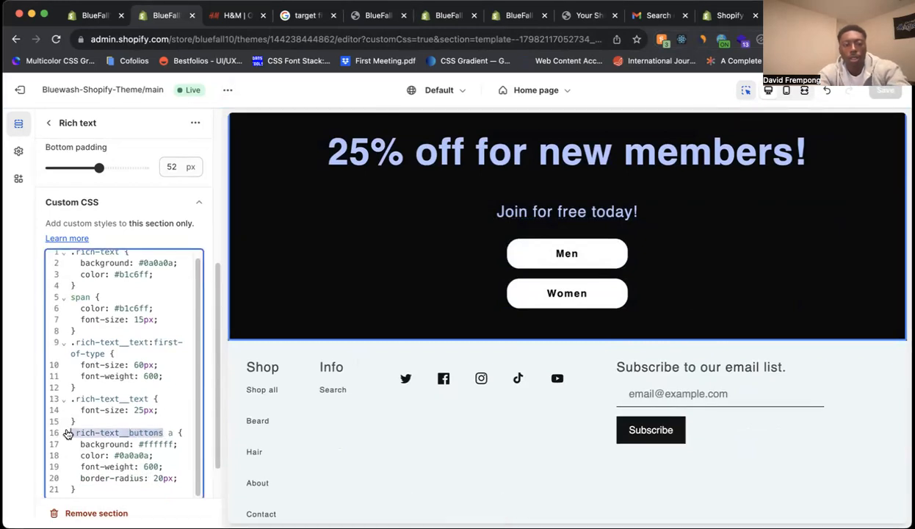
pyautogui.click(77, 418)
pyautogui.press('Return')
pyautogui.press('Return')
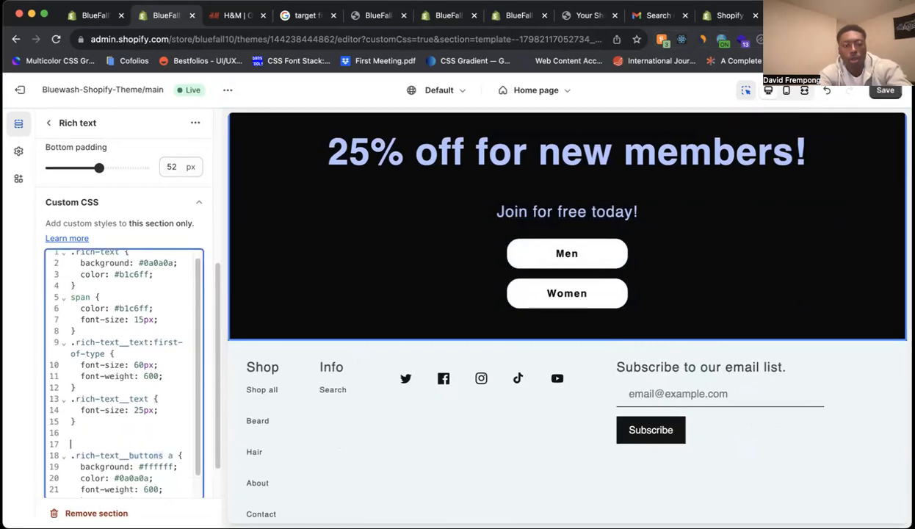
pyautogui.click(79, 430)
pyautogui.press('Return')
pyautogui.press('super+v')
pyautogui.write('{')
# Step: Give the new .rich-text__buttons rule a 20px bottom margin declaration
pyautogui.press('Return')
pyautogui.write('margin-')
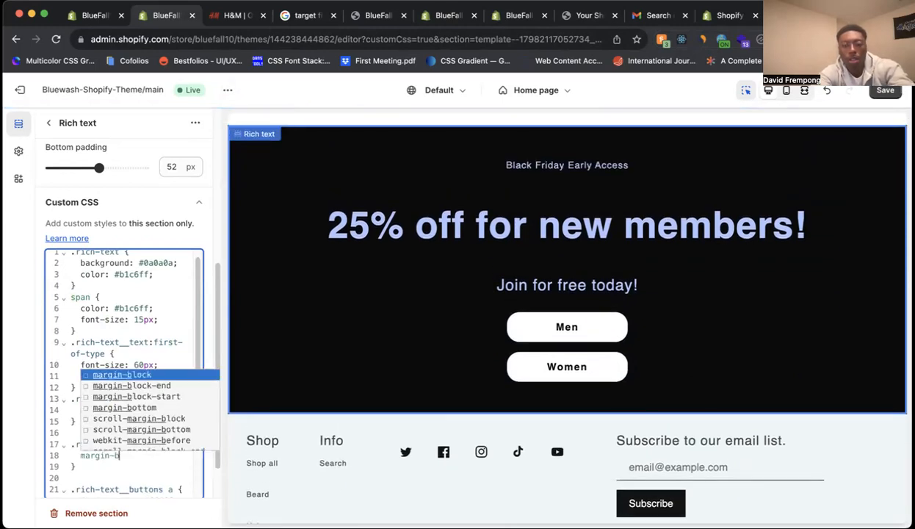
pyautogui.write('bot')
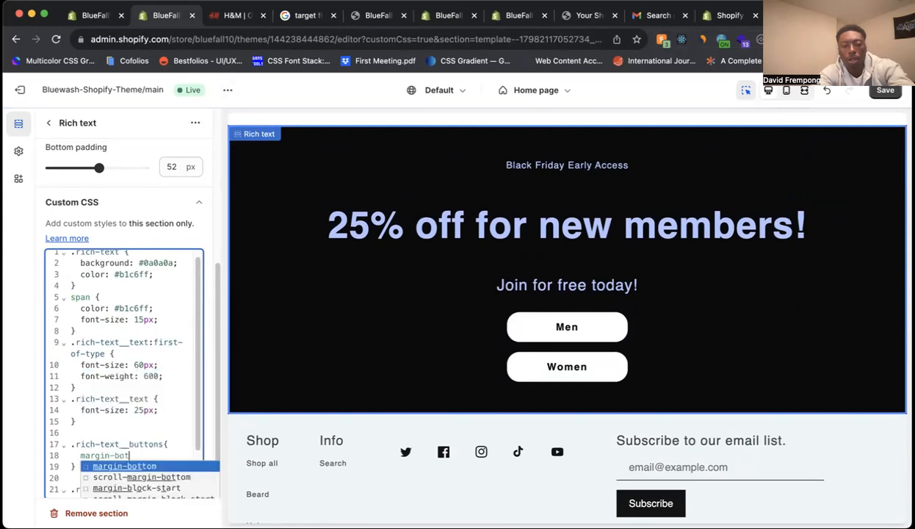
pyautogui.write('ton: 20px;')
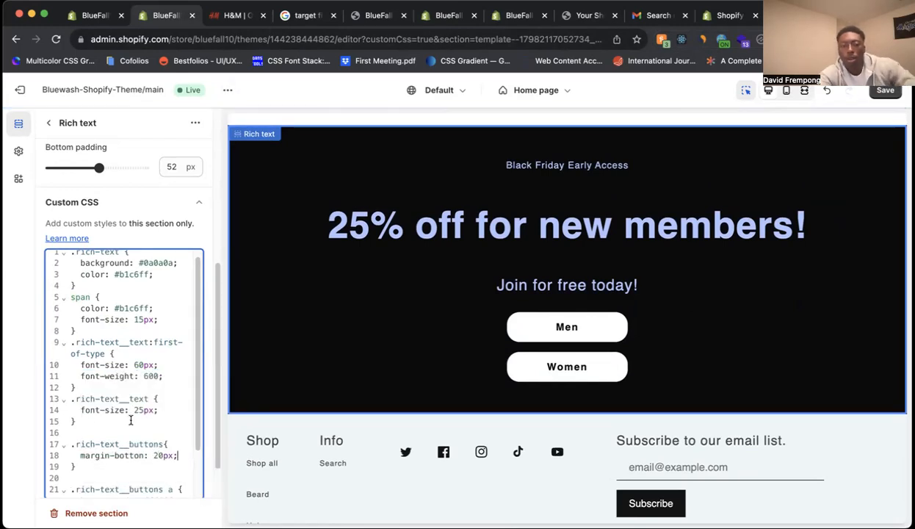
# Step: Try adding !important to the margin declaration in the .rich-text__buttons rule
pyautogui.scroll(-2, 189, 411)
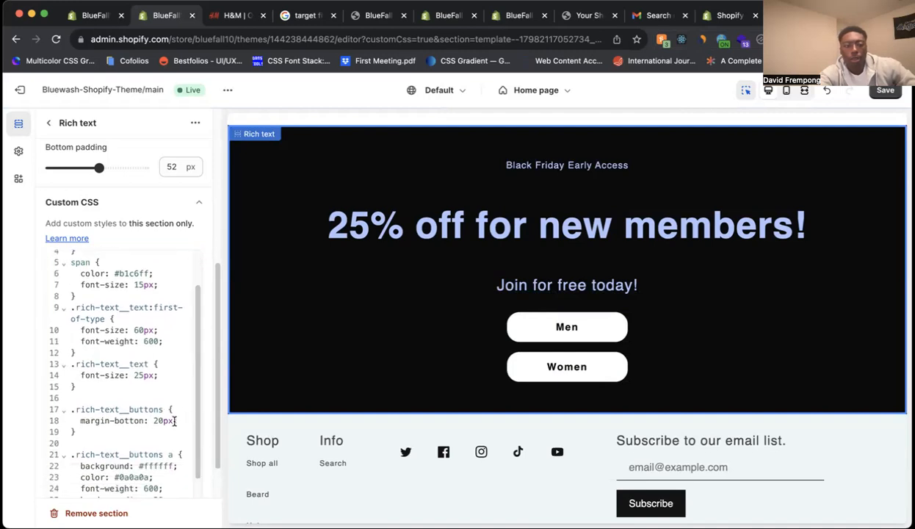
pyautogui.click(174, 420)
pyautogui.write(';')
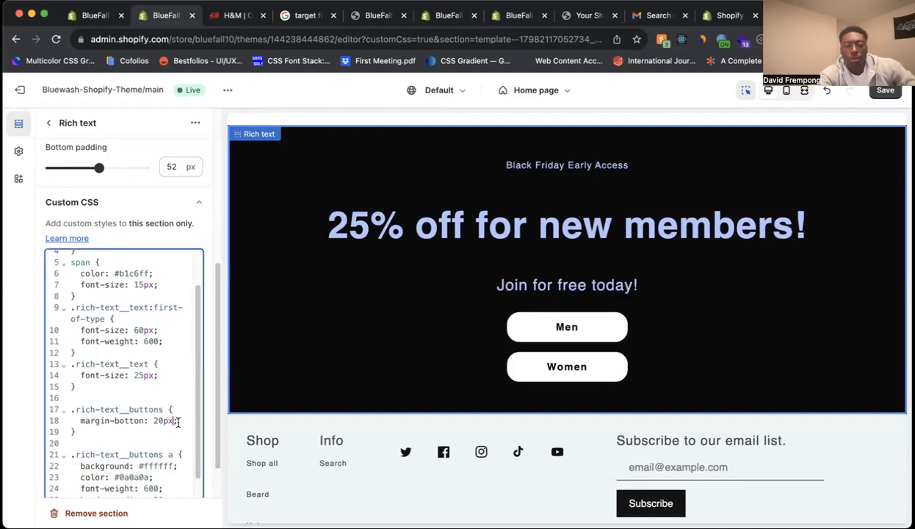
pyautogui.write('!important')
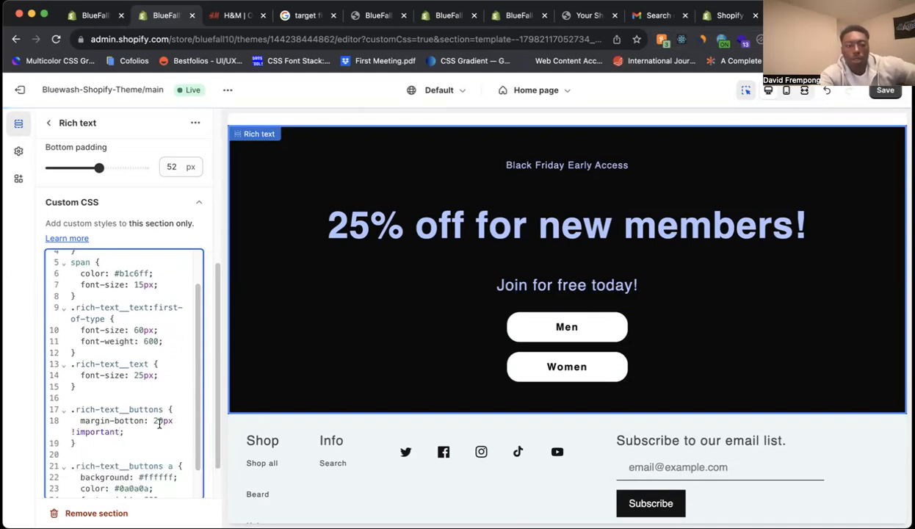
# Step: Try copying the 20px margin declaration into the .rich-text__buttons a rule, below border-radius
pyautogui.moveTo(157, 426); pyautogui.dragTo(73, 420)
pyautogui.press('cmd+c')
pyautogui.press('BackSpace')
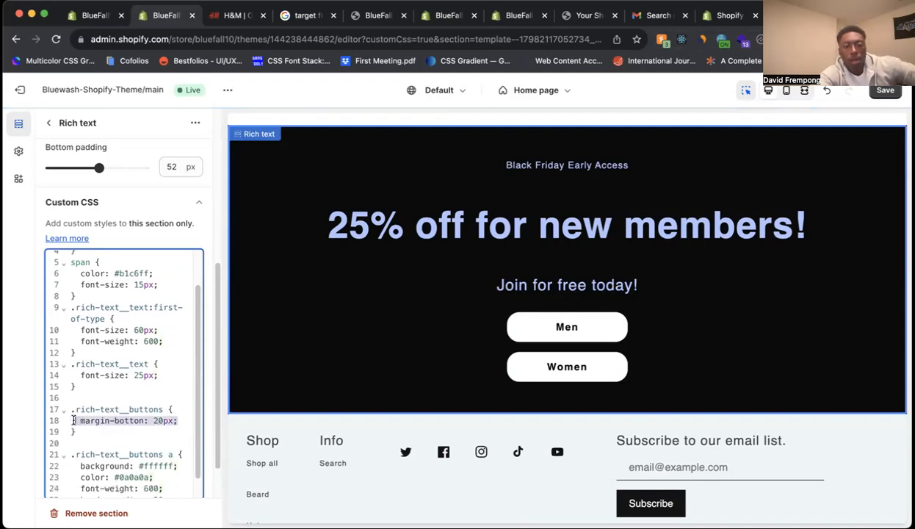
pyautogui.moveTo(196, 393); pyautogui.dragTo(195, 467)
pyautogui.click(180, 479)
pyautogui.press('Return')
pyautogui.press('cmd+v')
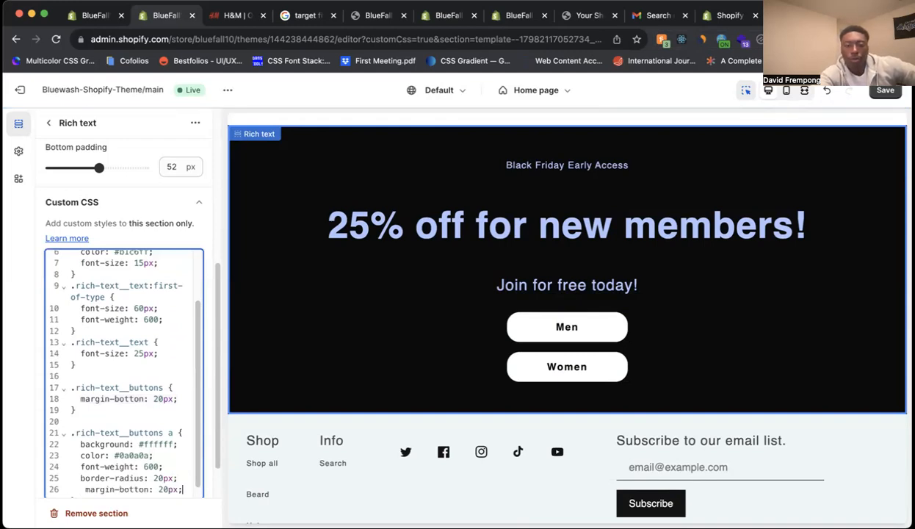
pyautogui.scroll(-1, 196, 485)
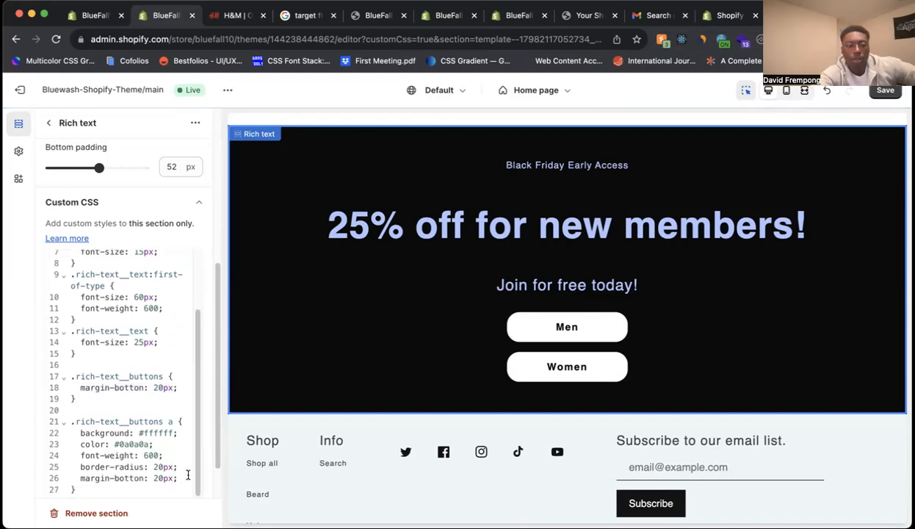
# Step: Delete the margin line from the .rich-text__buttons a rule and correct the property spelling in .rich-text__buttons to margin-bottom
pyautogui.moveTo(188, 475); pyautogui.dragTo(186, 470)
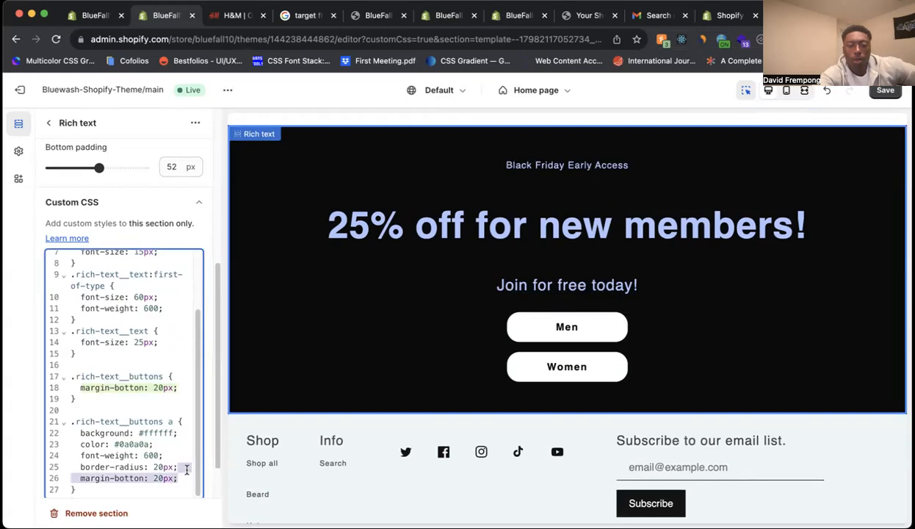
pyautogui.press('BackSpace')
pyautogui.click(145, 387)
pyautogui.press('BackSpace')
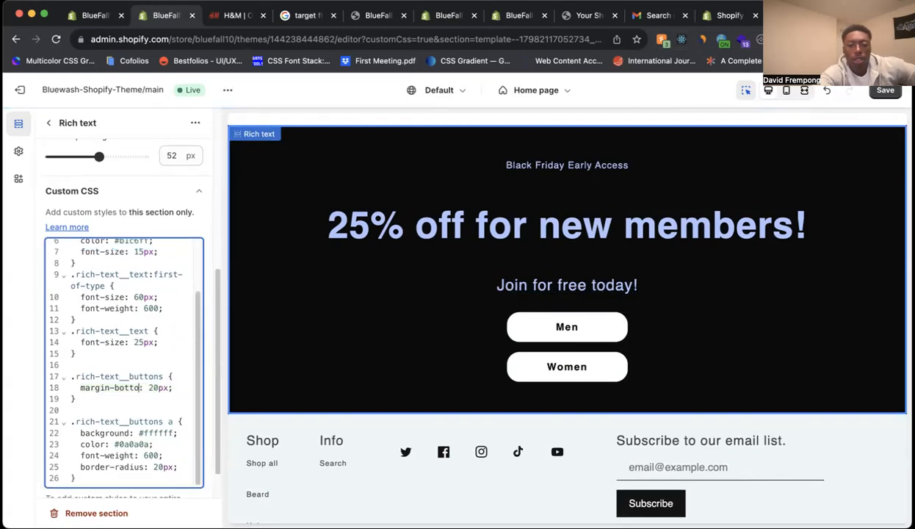
pyautogui.write('m')
pyautogui.click(157, 340)
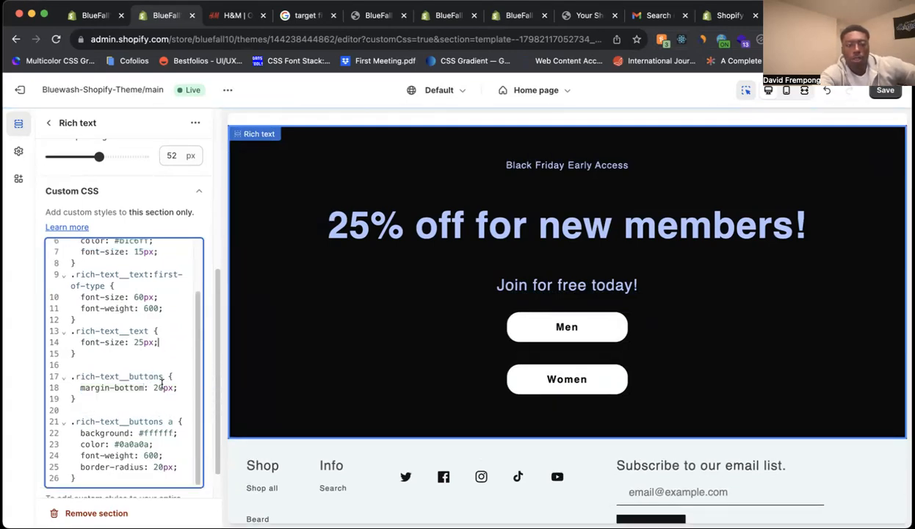
# Step: Set the margin-bottom in the .rich-text__buttons rule to 15px
pyautogui.click(162, 388)
pyautogui.press('BackSpace')
pyautogui.press('BackSpace')
pyautogui.write('15')
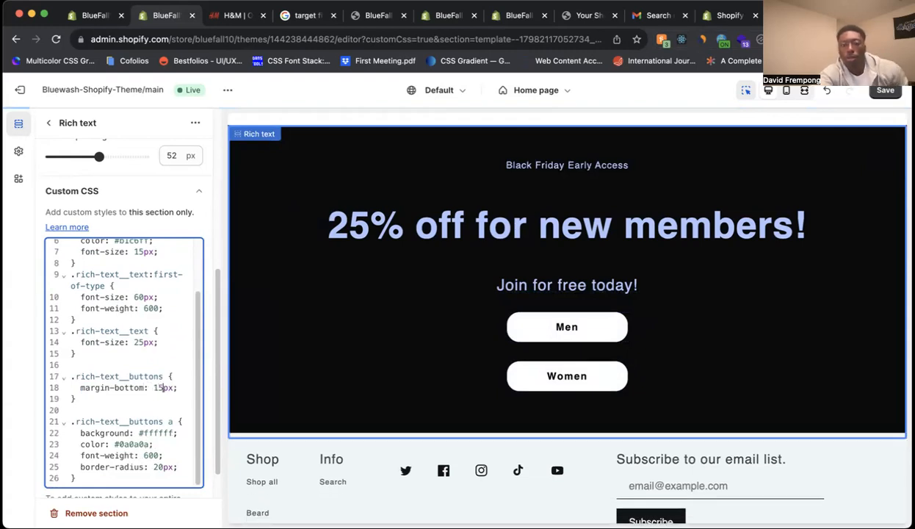
# Step: Set the margin-bottom in the .rich-text__buttons rule to 10px and save the theme changes
pyautogui.press('BackSpace')
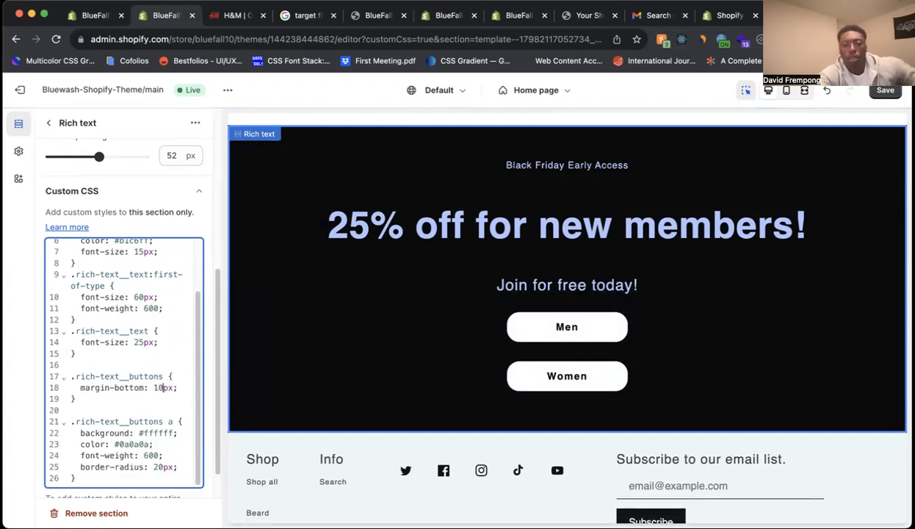
pyautogui.write('0')
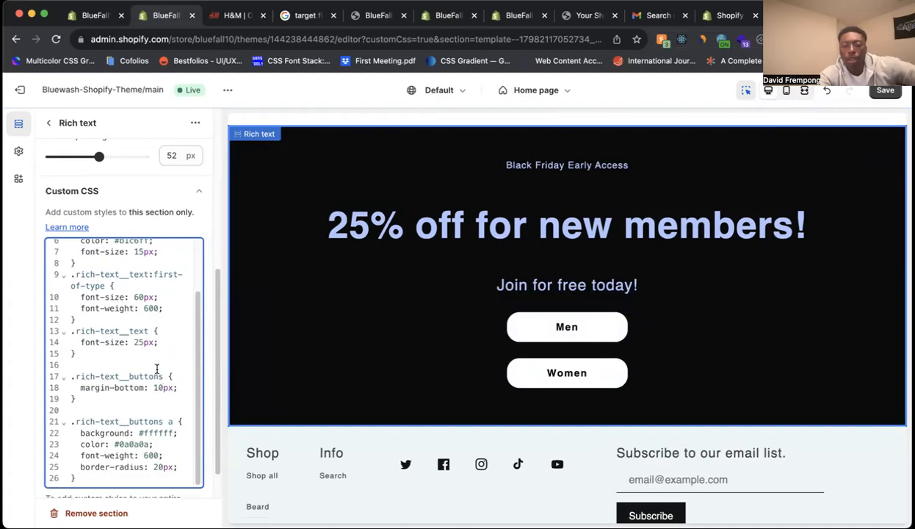
pyautogui.click(885, 90)
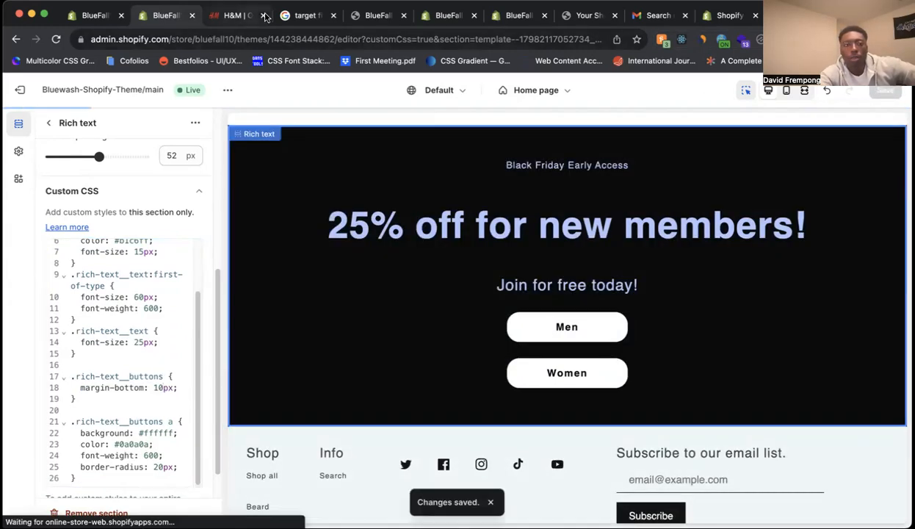
# Step: Reload the storefront preview beside the theme editor and inspect the Men button's link and its .rich-text__buttons container
pyautogui.moveTo(360, 17); pyautogui.dragTo(236, 20)
pyautogui.click(57, 41)
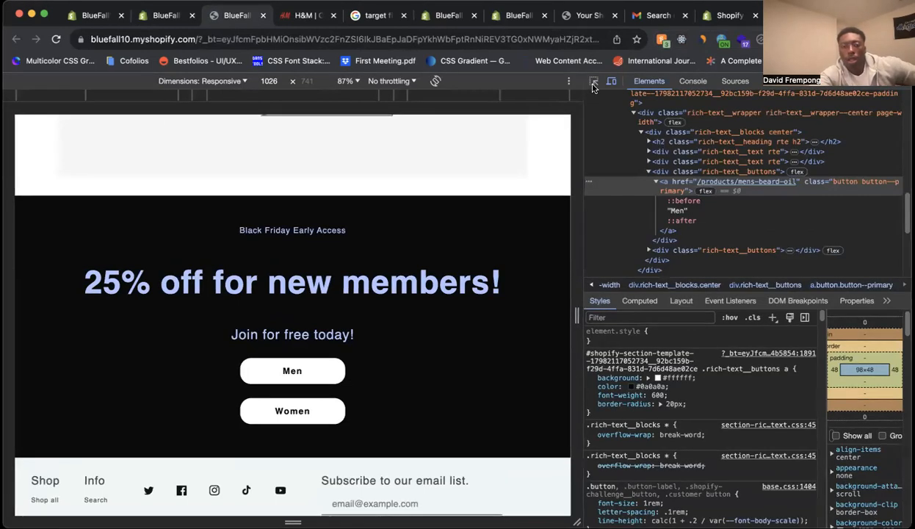
pyautogui.press('super+shift+c')
pyautogui.click(336, 366)
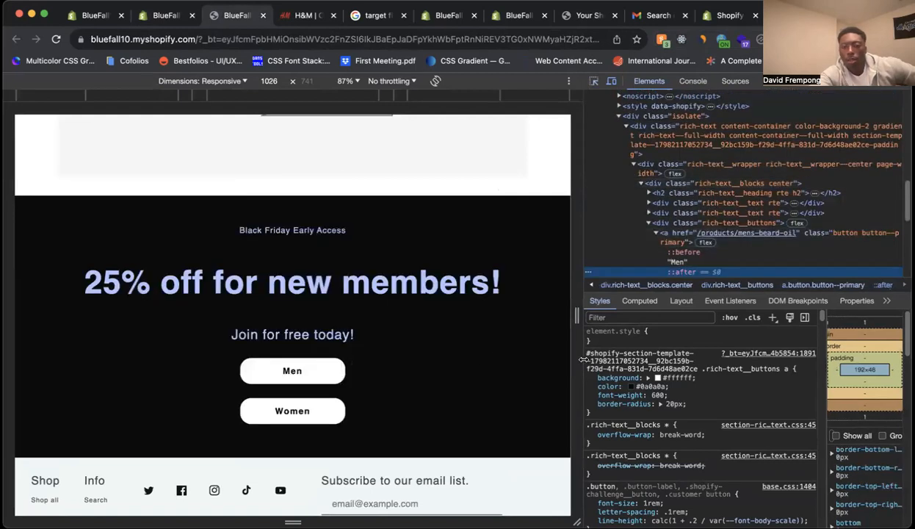
pyautogui.click(726, 225)
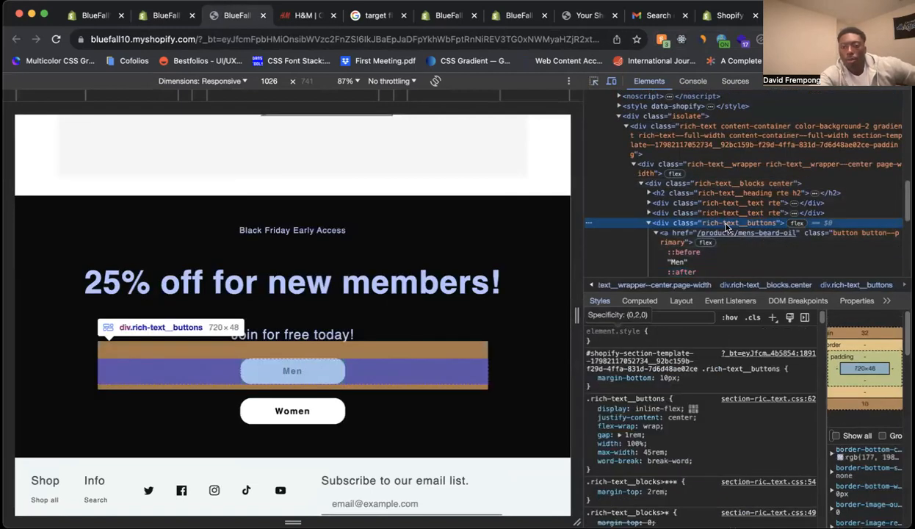
pyautogui.click(705, 234)
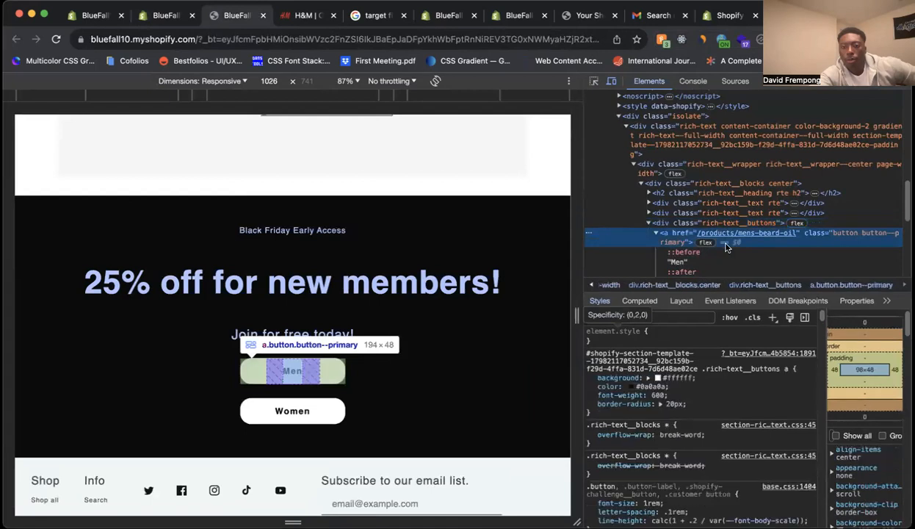
# Step: Test a #8d99ff background in the inspected .rich-text__buttons a rule on the storefront preview
pyautogui.click(658, 377)
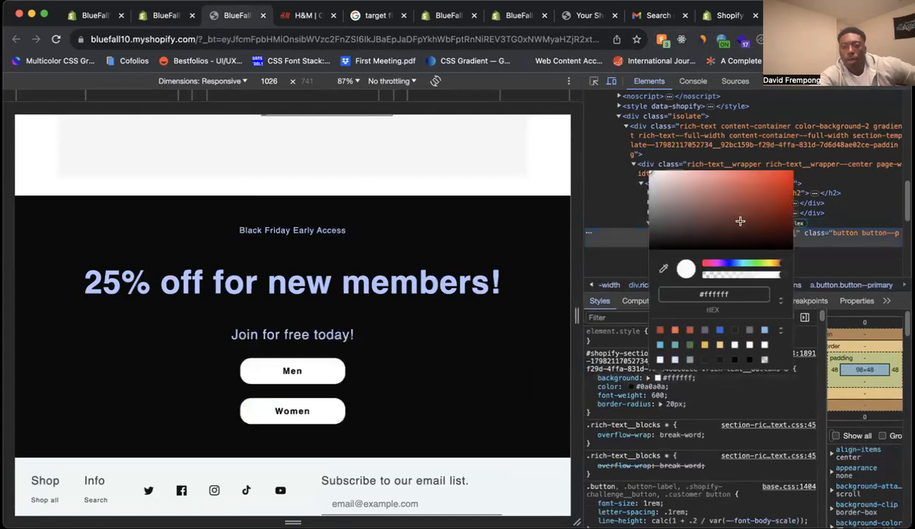
pyautogui.click(730, 262)
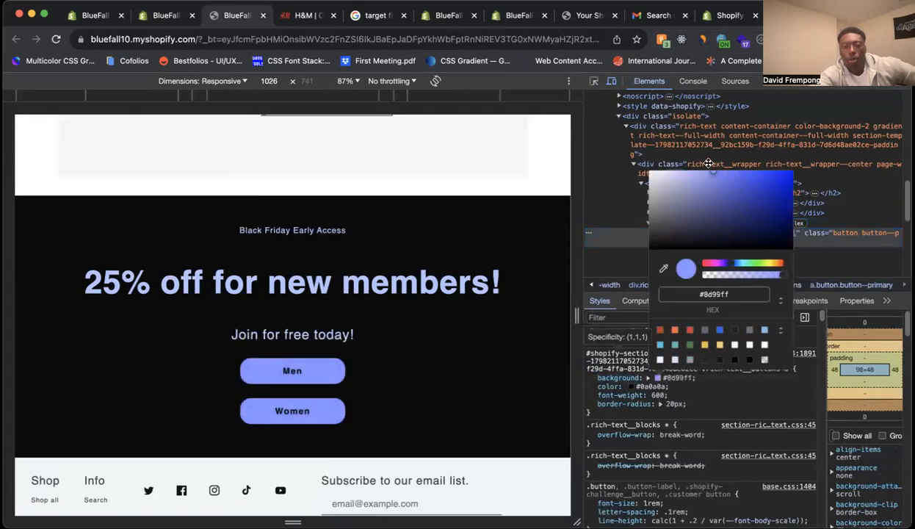